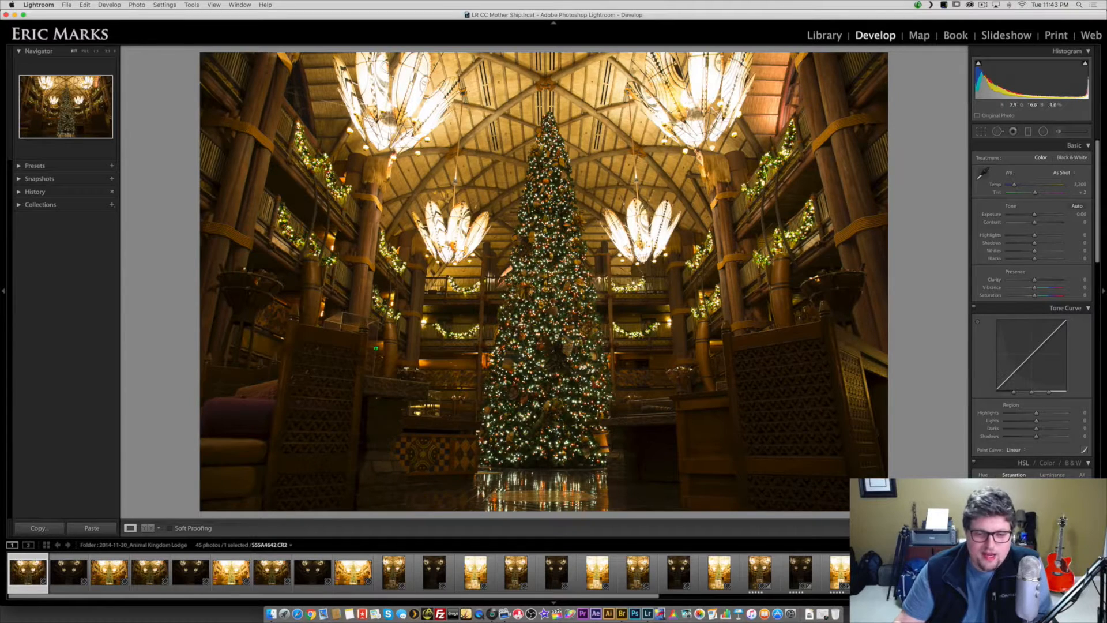
- Browse the Animal Kingdom Lodge photos in the grid and view the finished vertical HDR tree image full screen
key("g")
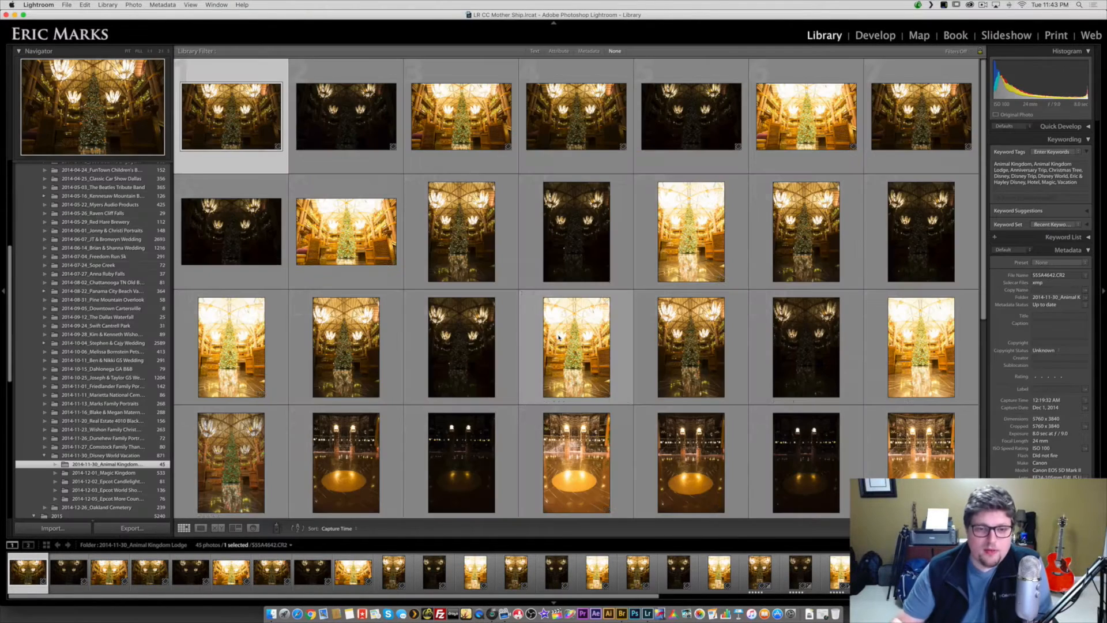
scroll(325, 304, "down", 1)
left_click(245, 429)
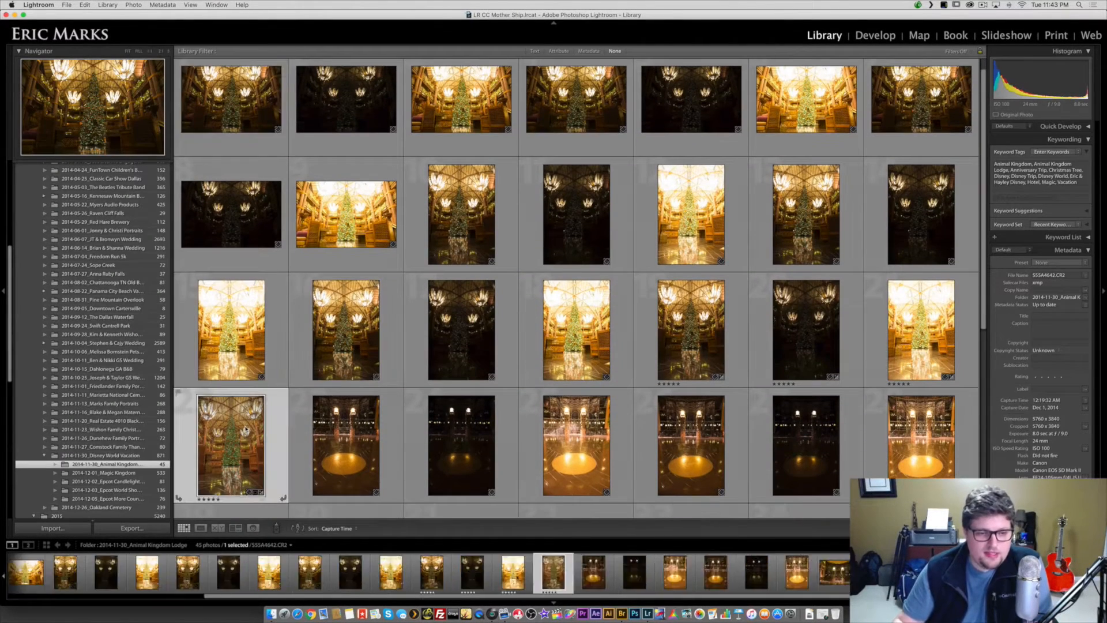
key("f")
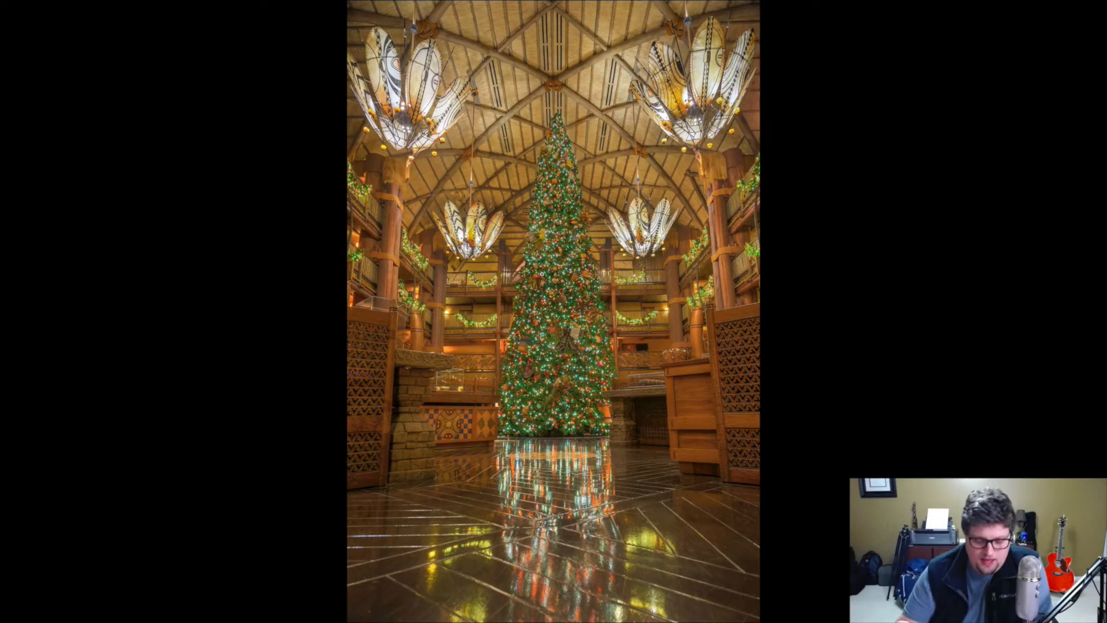
key("f")
scroll(436, 195, "up", 1)
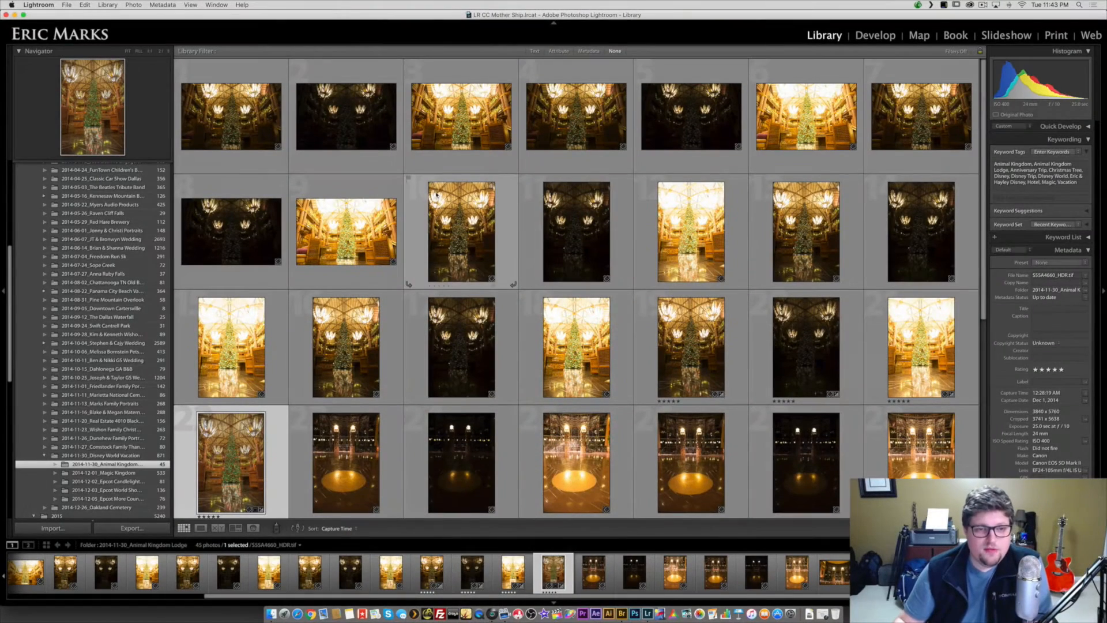
- Open the first horizontal tree photo for developing and examine the tree, chandeliers and lobby details up close
left_click(214, 133)
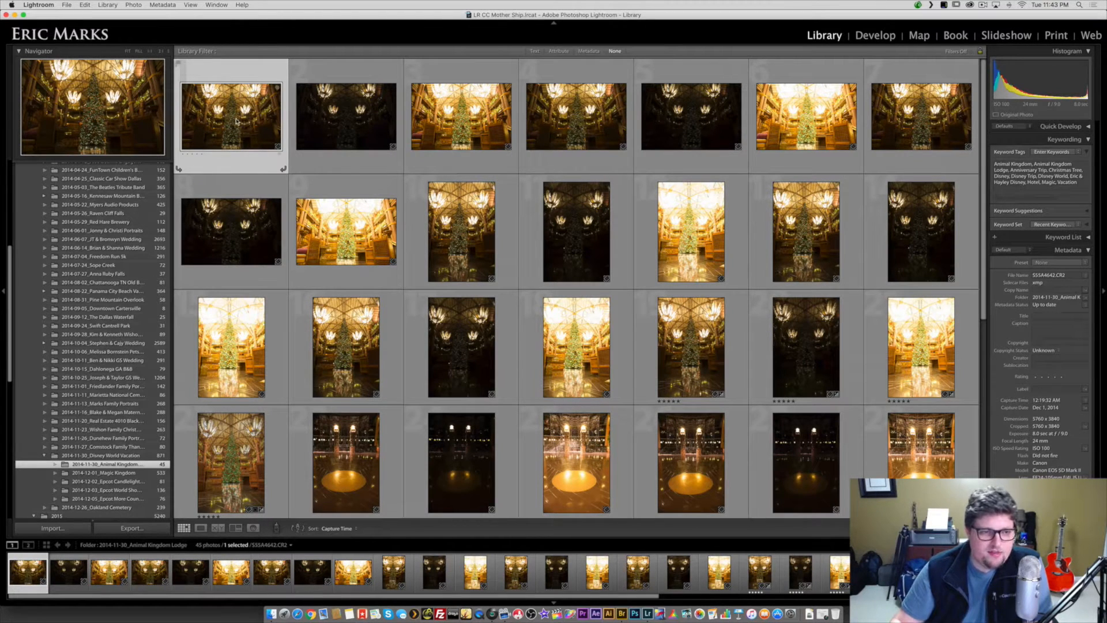
mouse_move(238, 120)
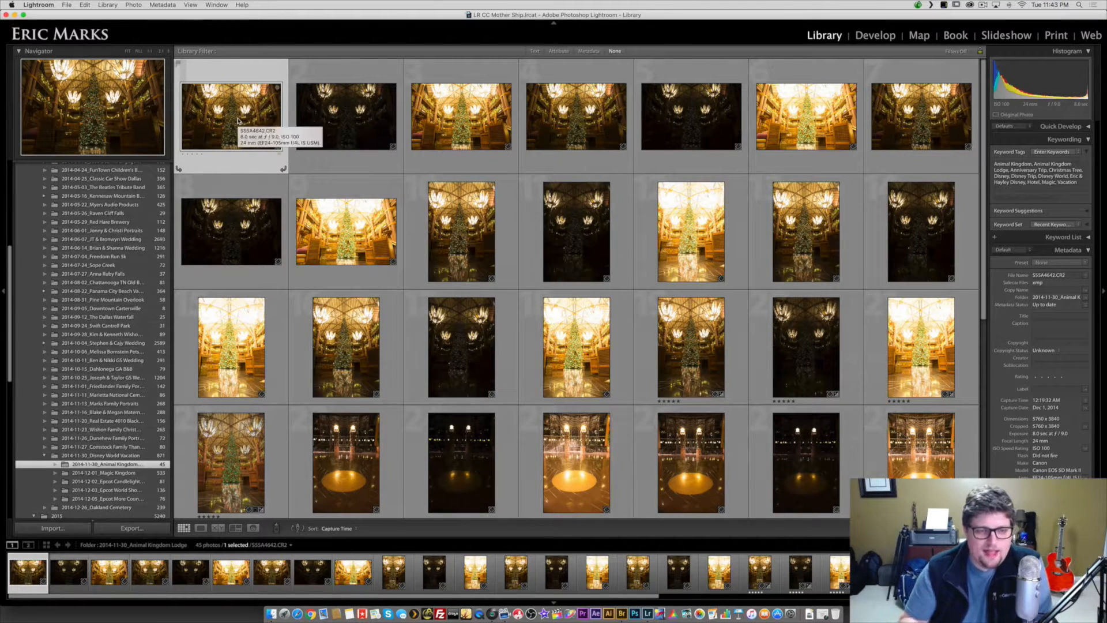
key("d")
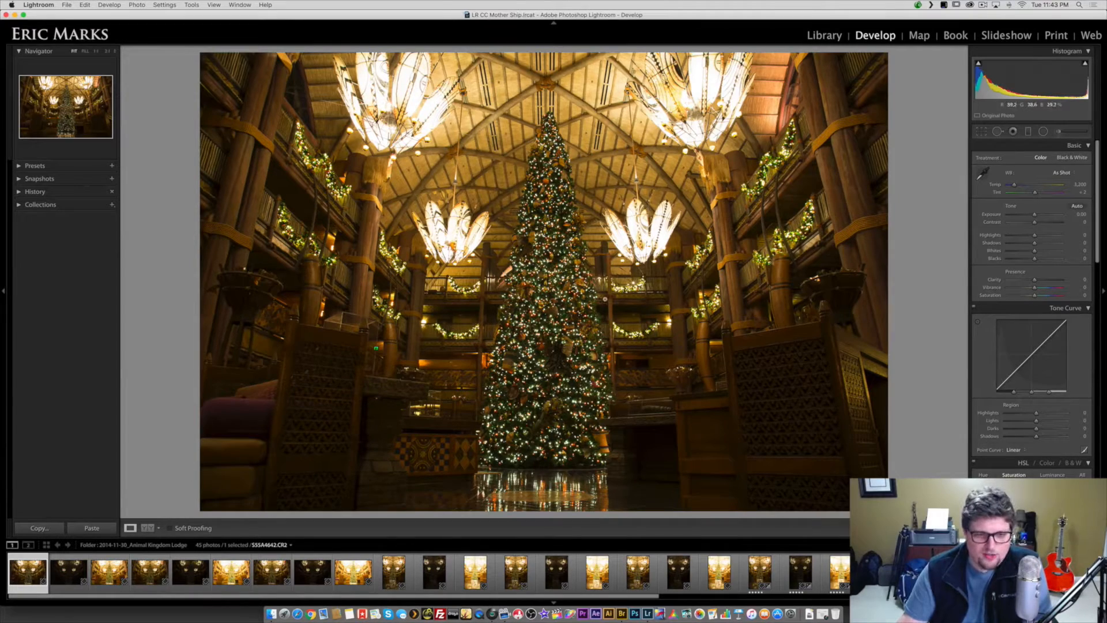
left_click(546, 221)
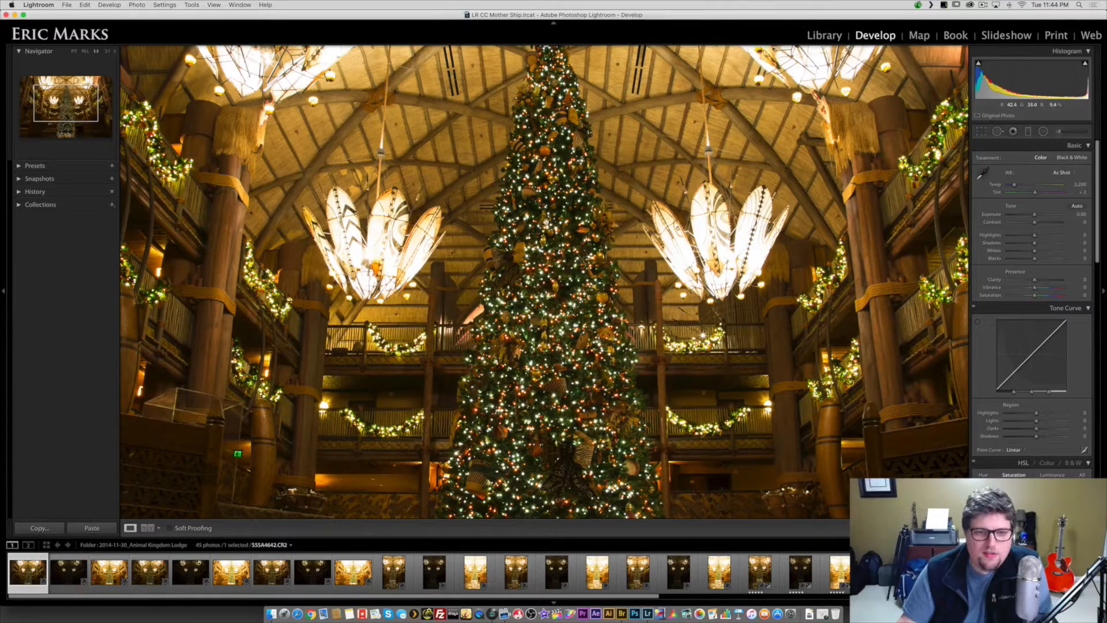
scroll(545, 221, "down", 5)
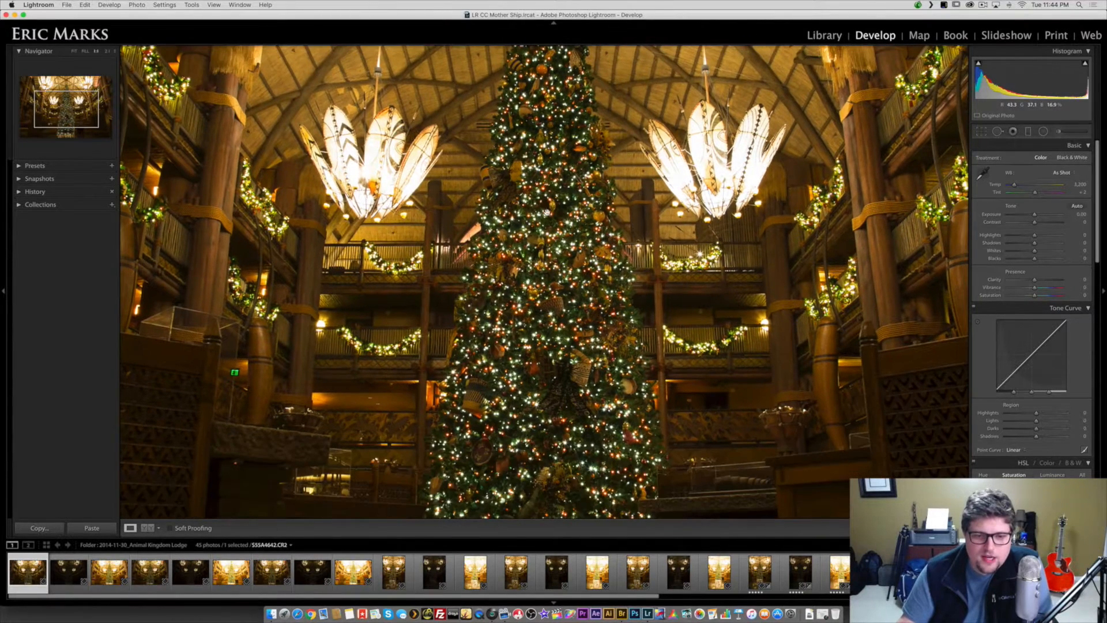
scroll(547, 213, "down", 3)
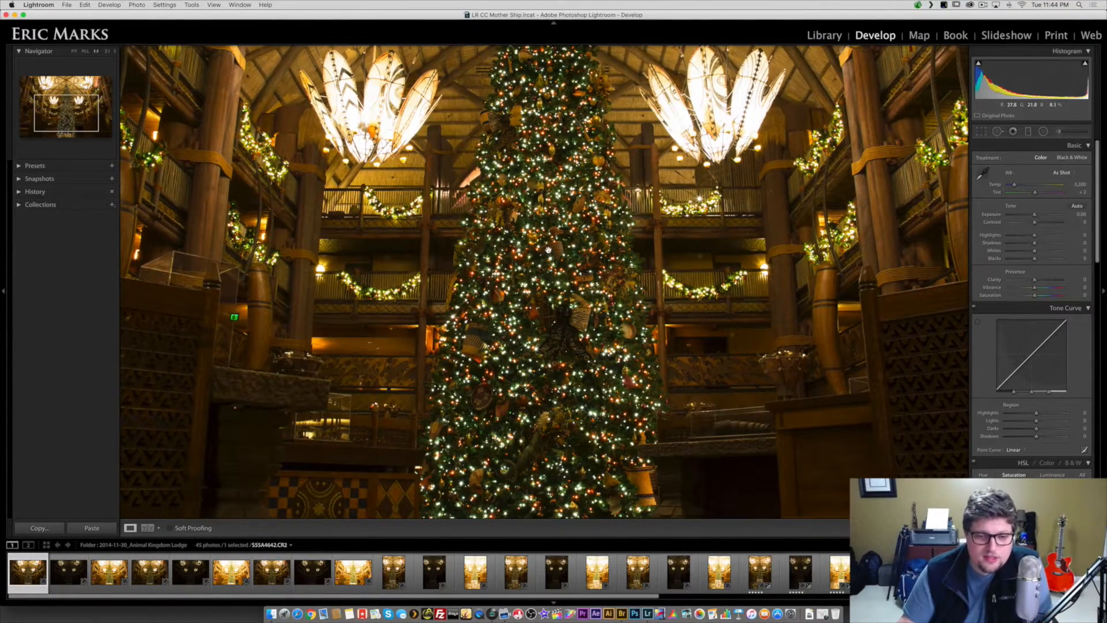
scroll(548, 250, "down", 4)
scroll(537, 316, "up", 10)
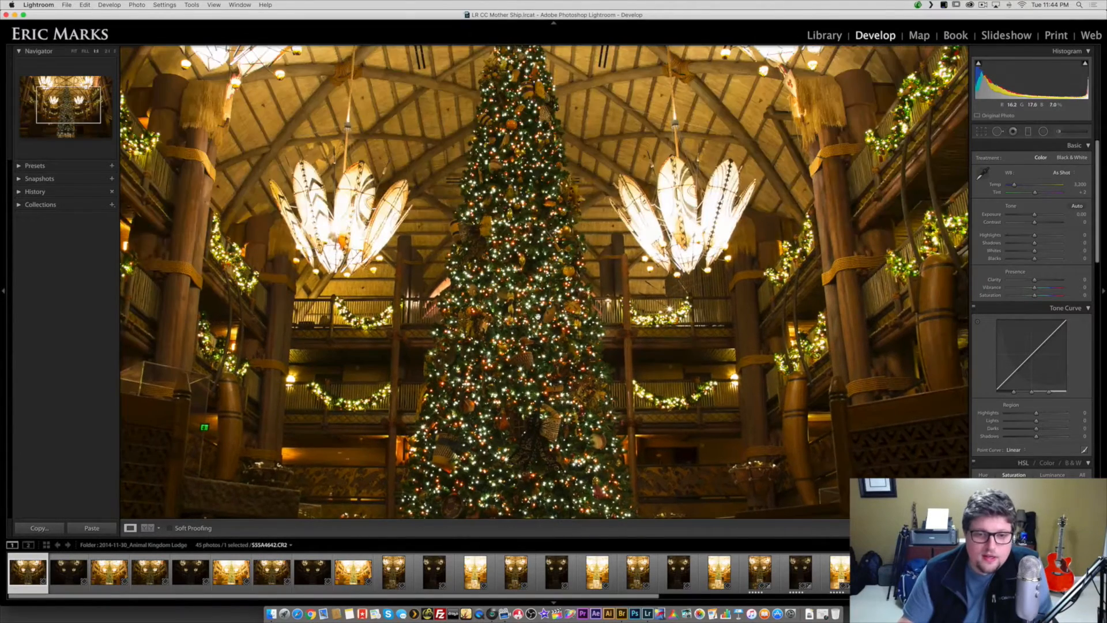
scroll(537, 316, "up", 4)
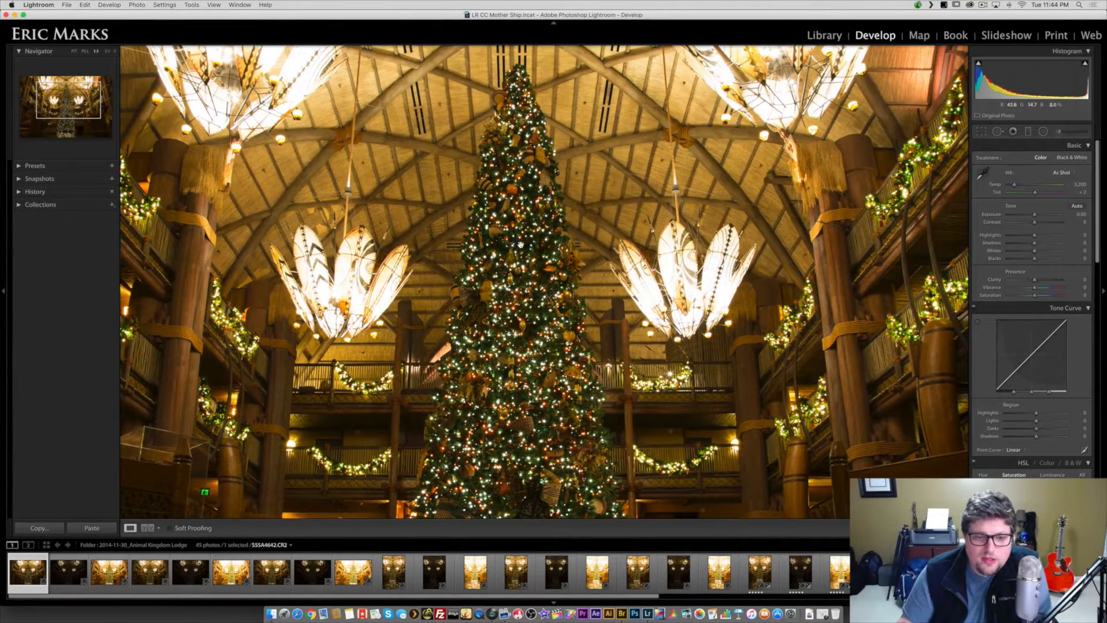
left_click(520, 244)
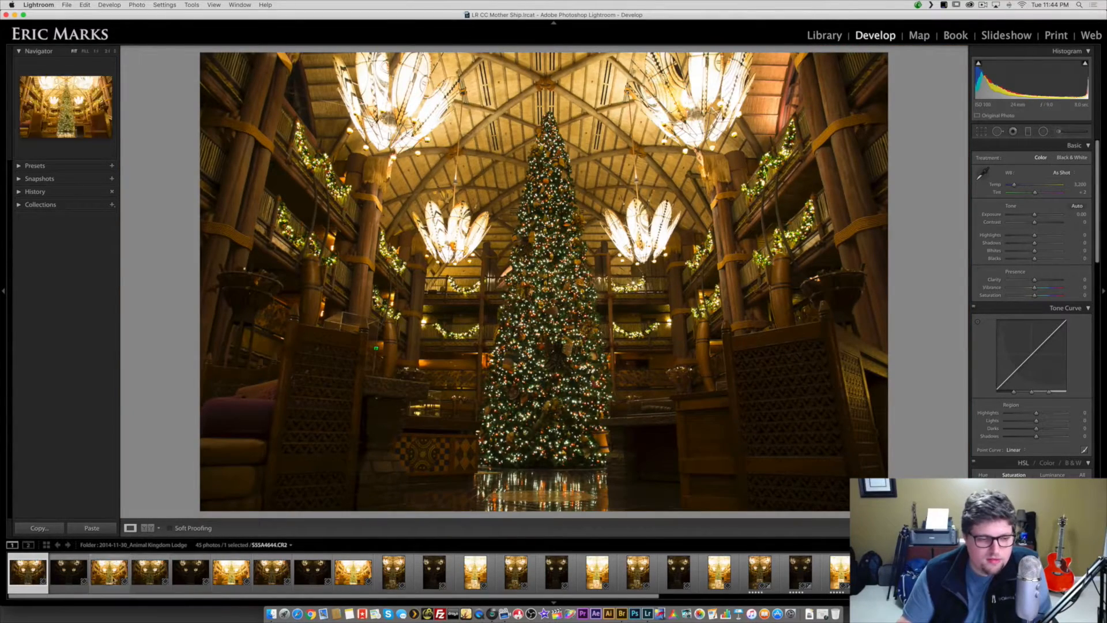
- Switch to the fourth photo in the series and examine the tree and ceiling up close for sharpness
left_click(150, 573)
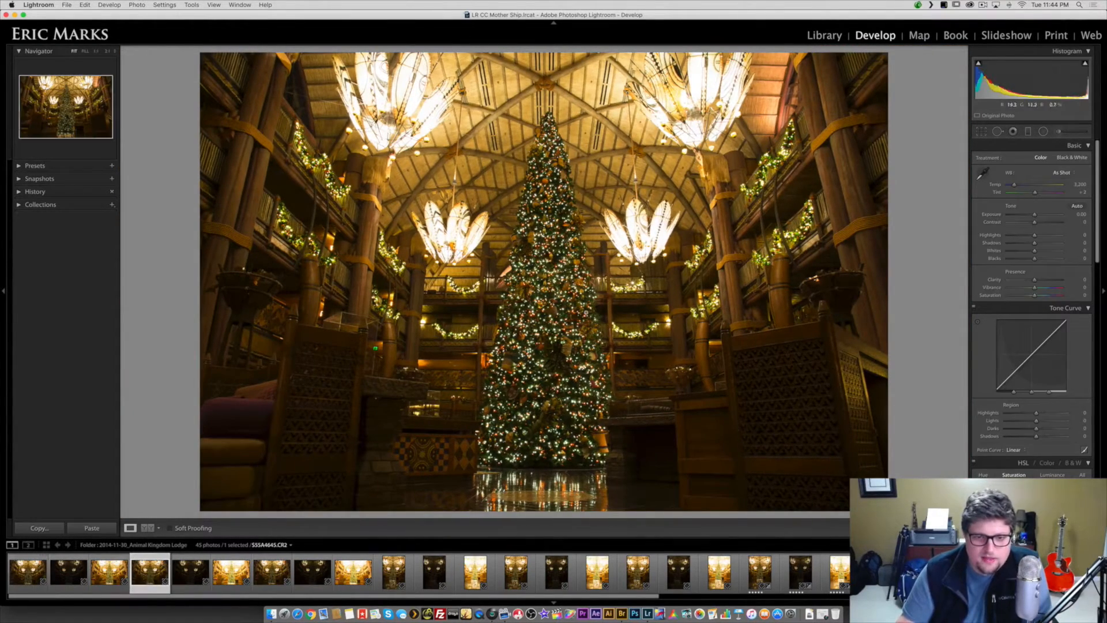
left_click(559, 292)
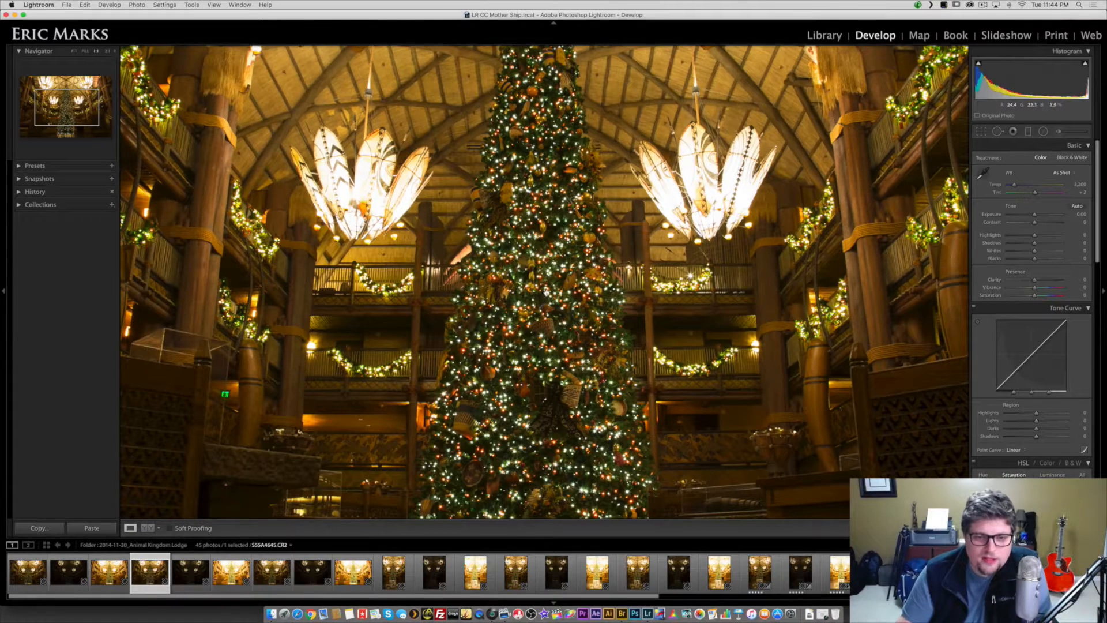
left_click_drag(549, 262, 547, 341)
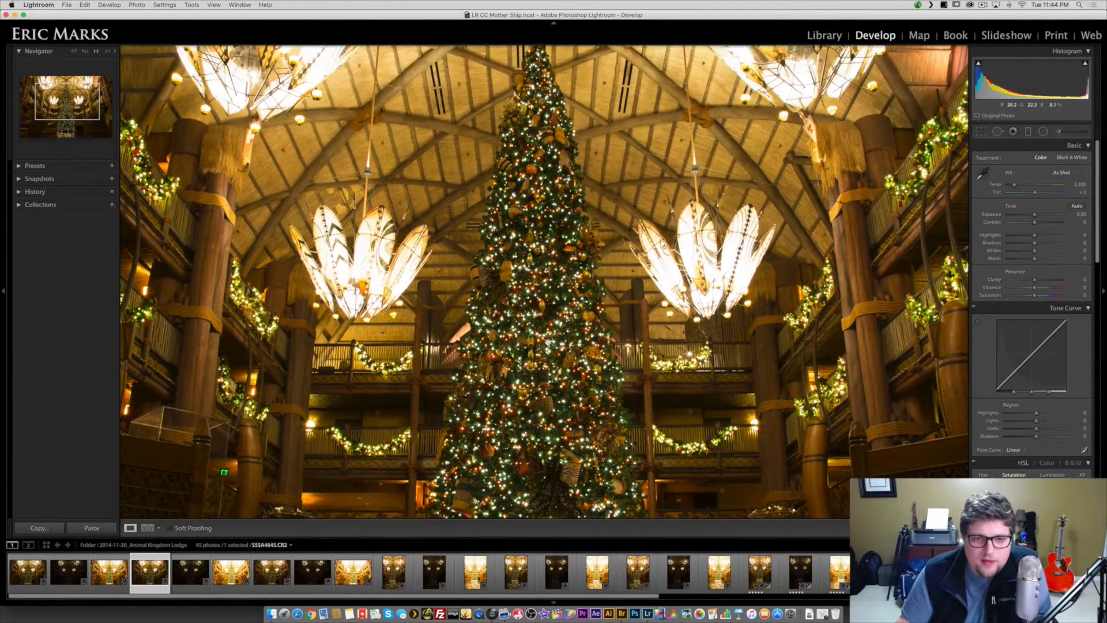
left_click(551, 266)
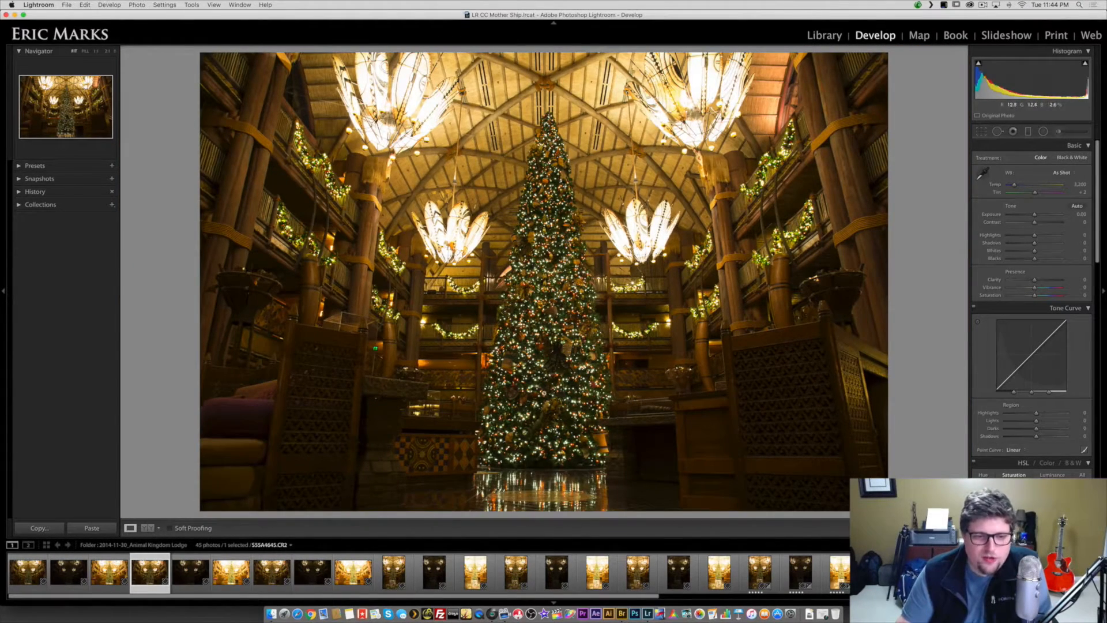
left_click(562, 248)
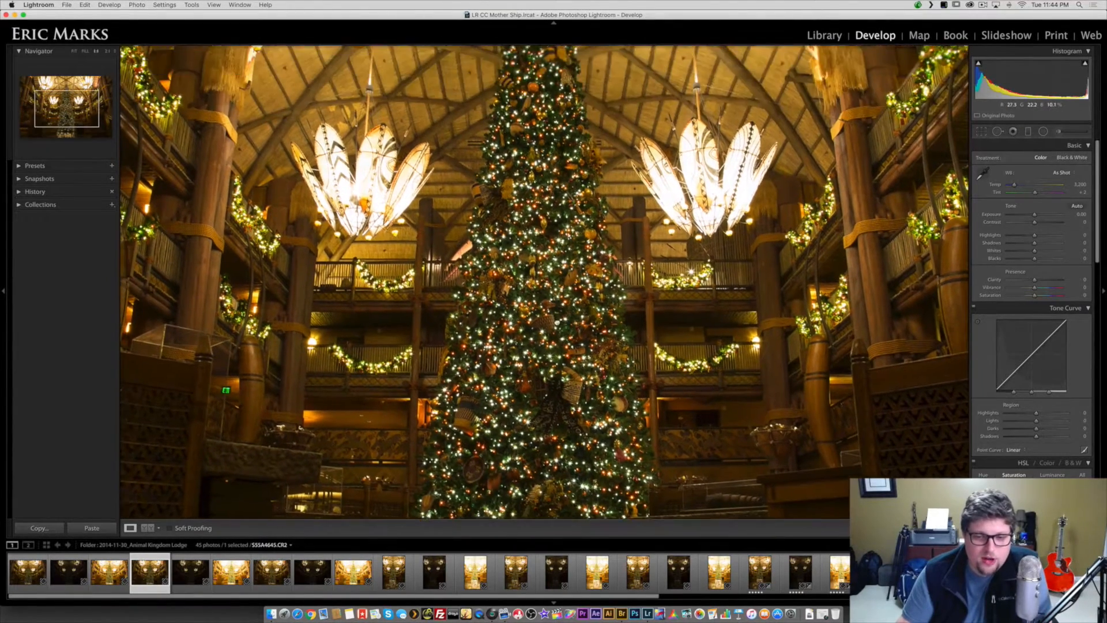
left_click_drag(557, 323, 555, 389)
left_click(555, 389)
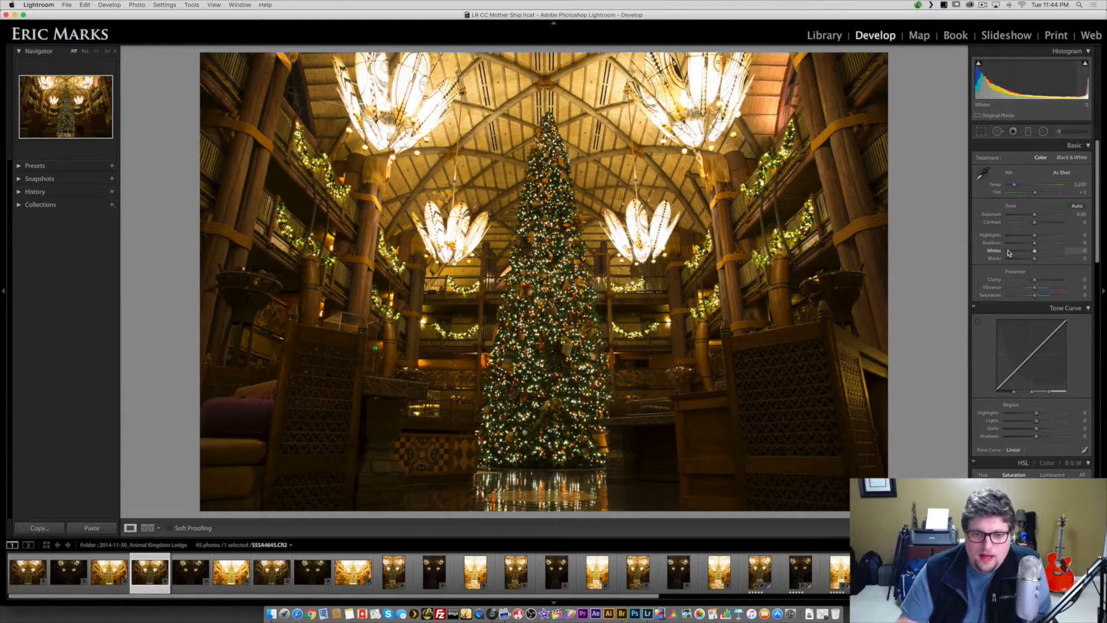
- Remove chromatic aberration and enable the lens profile corrections for the fourth photo
scroll(1009, 253, "down", 3)
scroll(1009, 253, "down", 10)
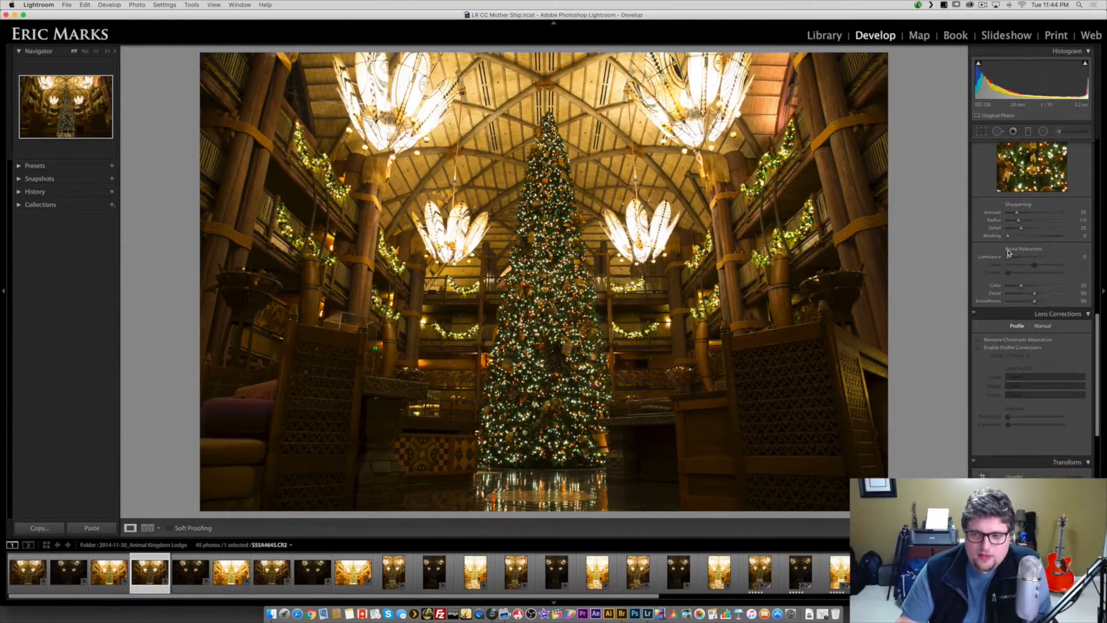
scroll(1007, 251, "up", 5)
scroll(1010, 341, "down", 6)
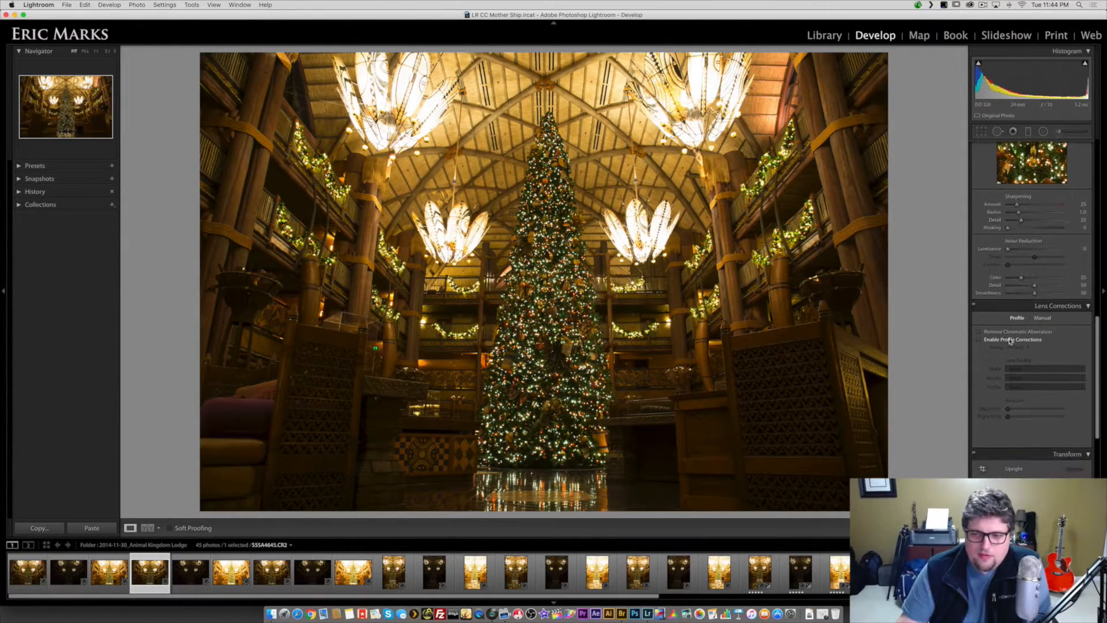
left_click(1005, 332)
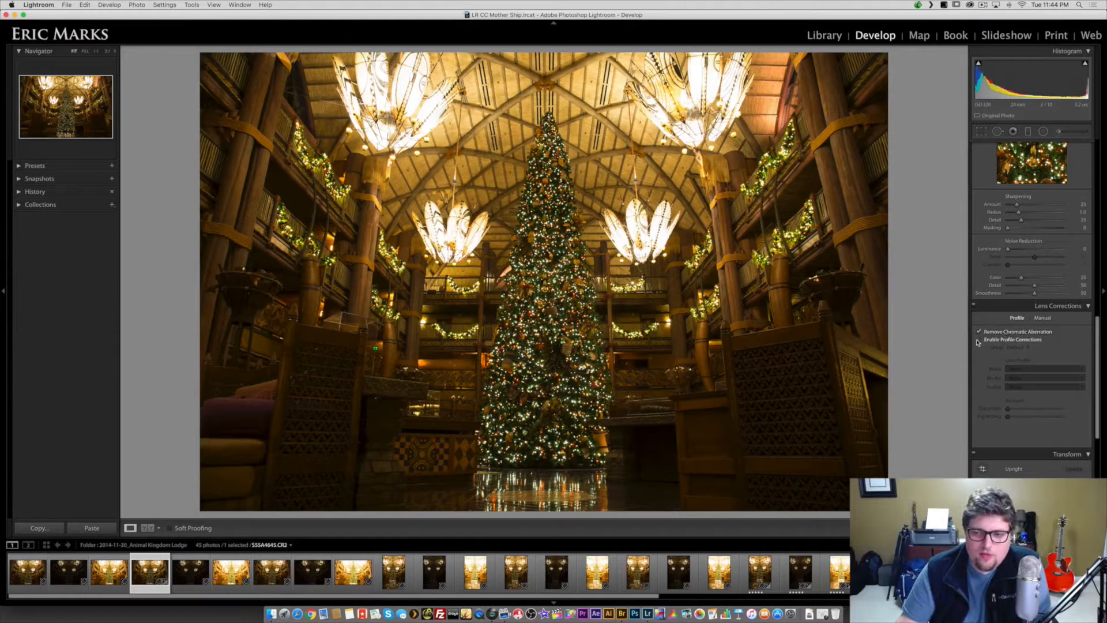
left_click(979, 341)
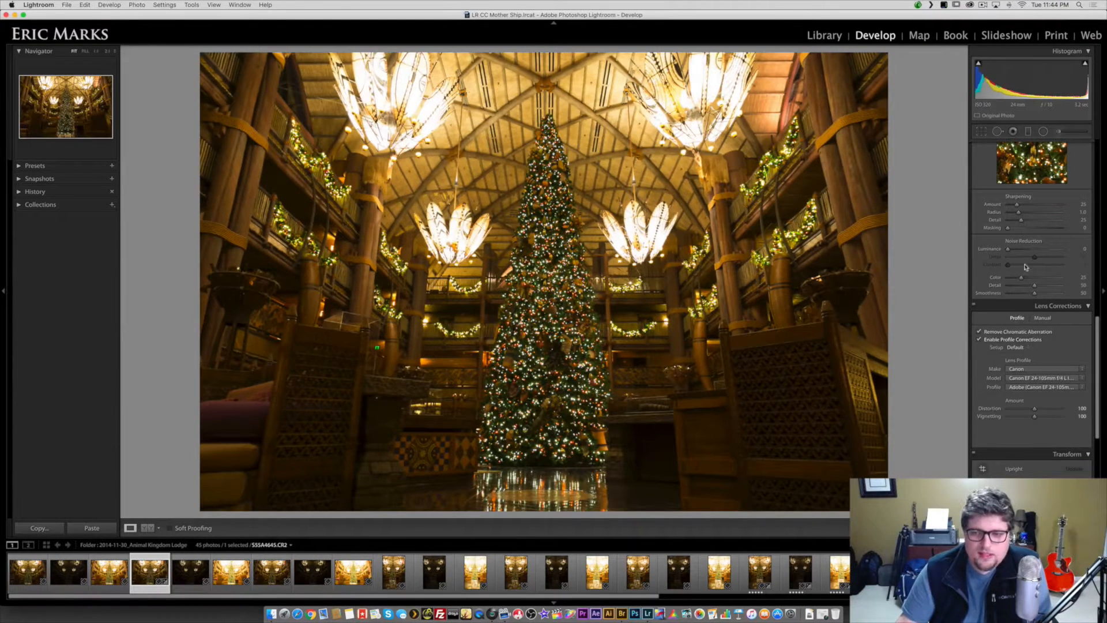
- Raise luminance noise reduction to about 8 and the sharpening amount to about 40
scroll(1026, 266, "up", 1)
left_click_drag(1007, 266, 1011, 268)
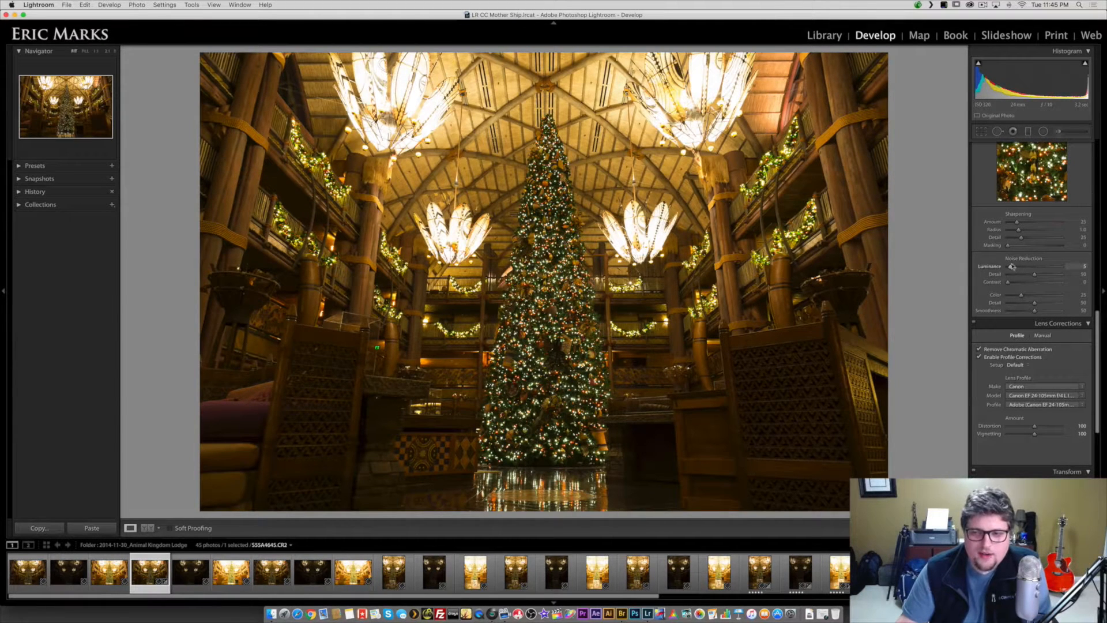
left_click_drag(1018, 225, 1023, 224)
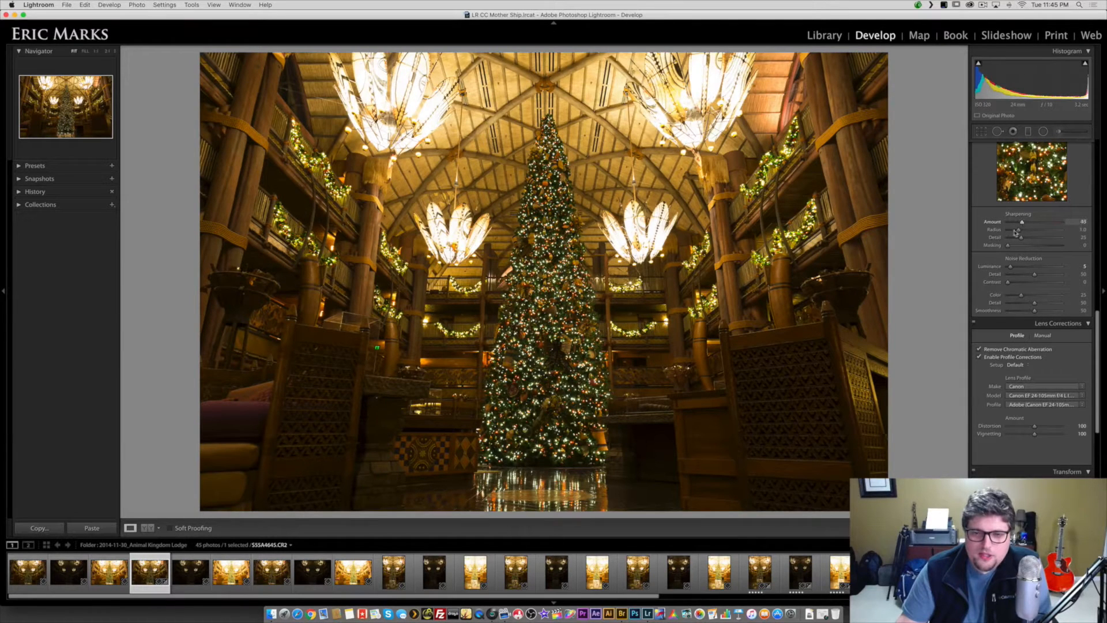
- Synchronize all develop settings from the fourth photo to the next two bracketed exposures
scroll(999, 323, "down", 5)
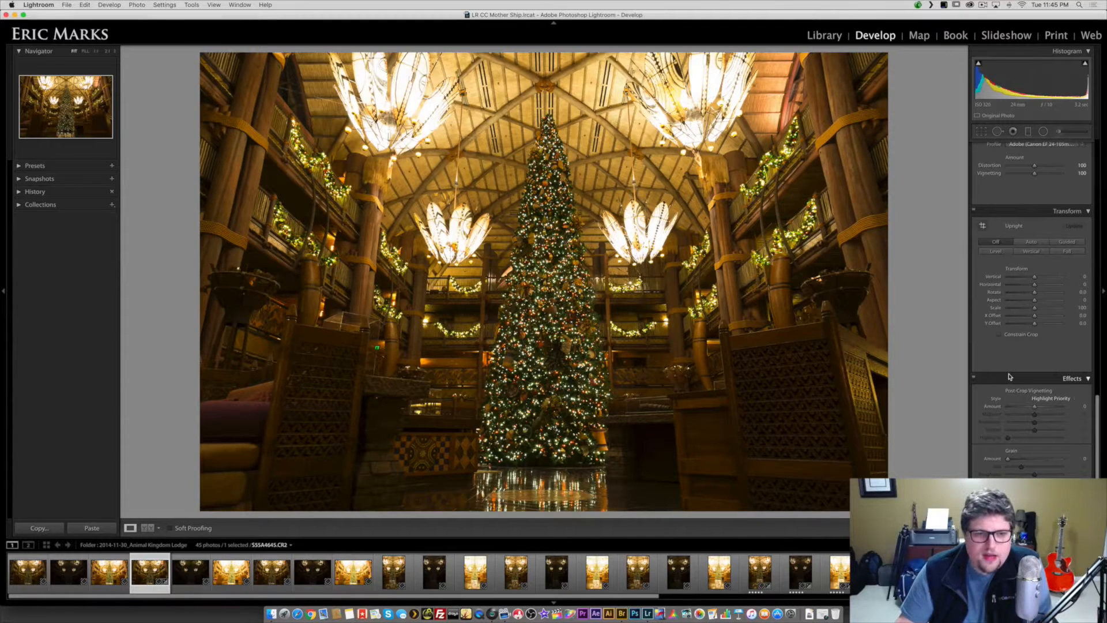
scroll(1011, 369, "up", 10)
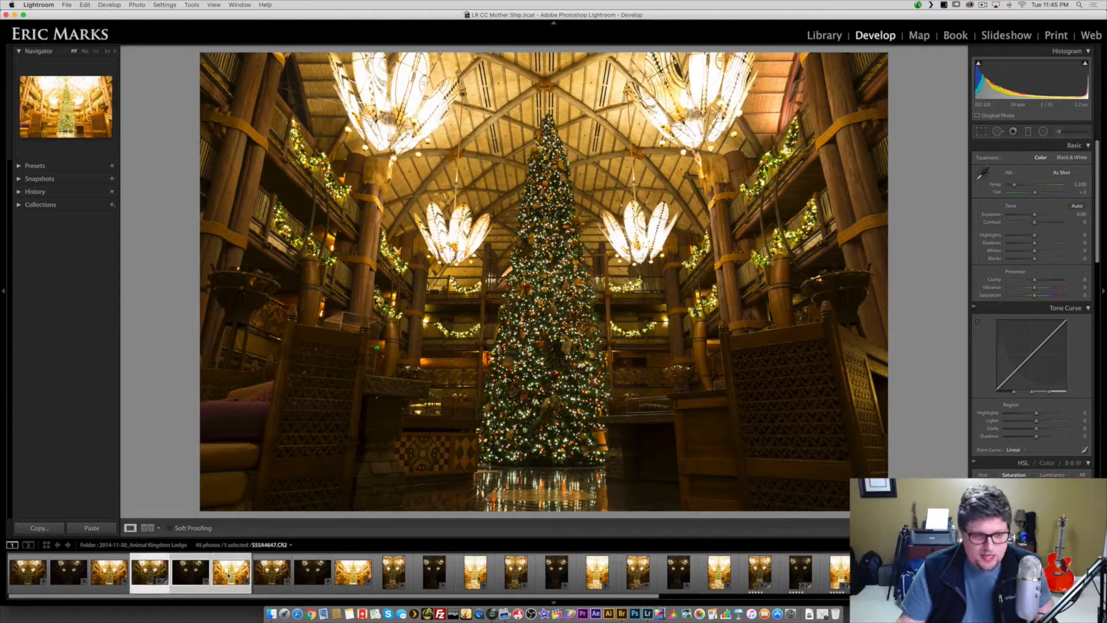
key("super+shift+s")
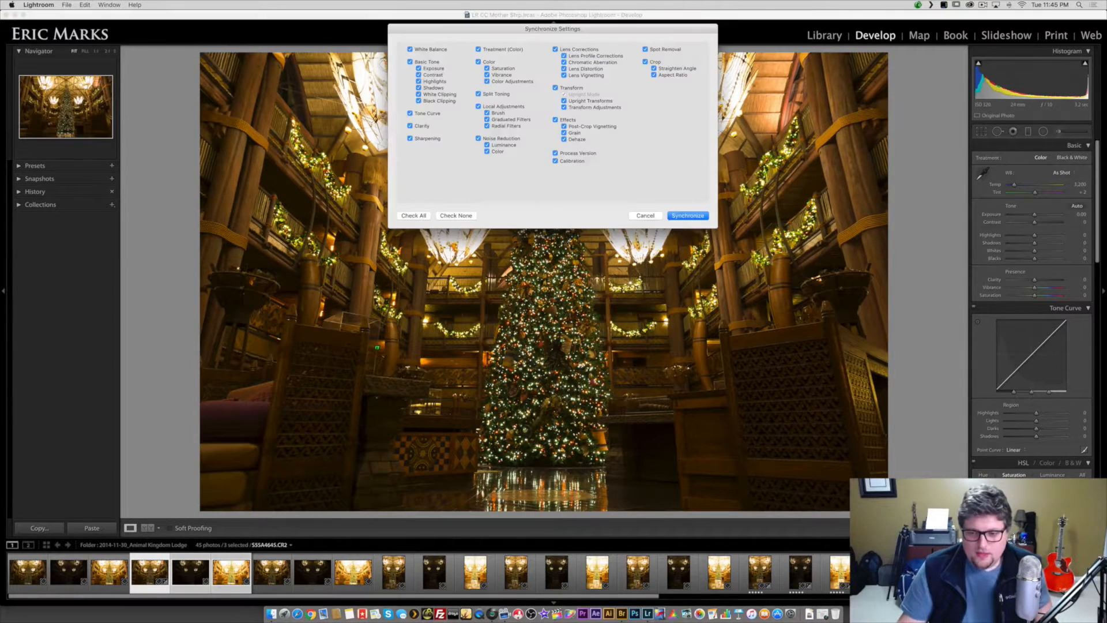
left_click(695, 215)
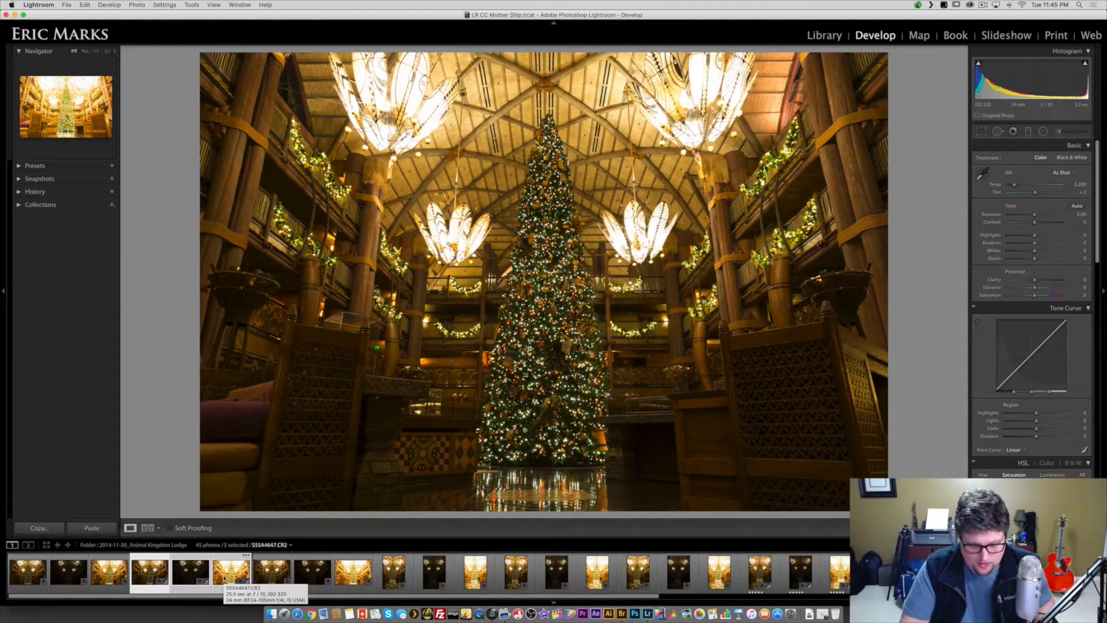
- Export the three selected exposures to the hard drive using the Pure Imagination user preset
key("super+shift+e")
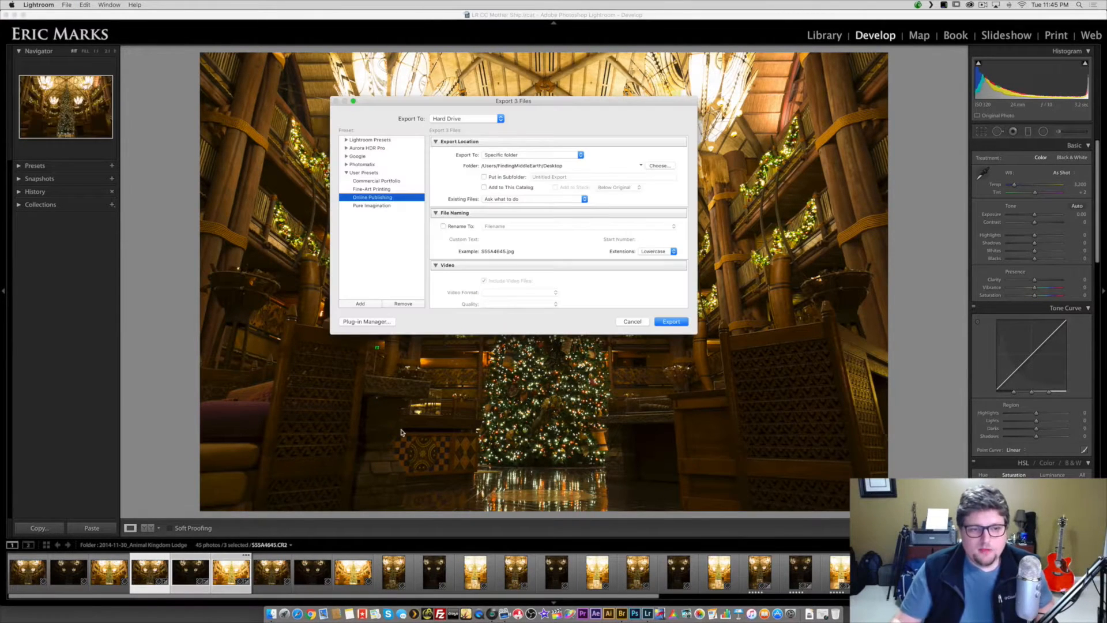
left_click(357, 206)
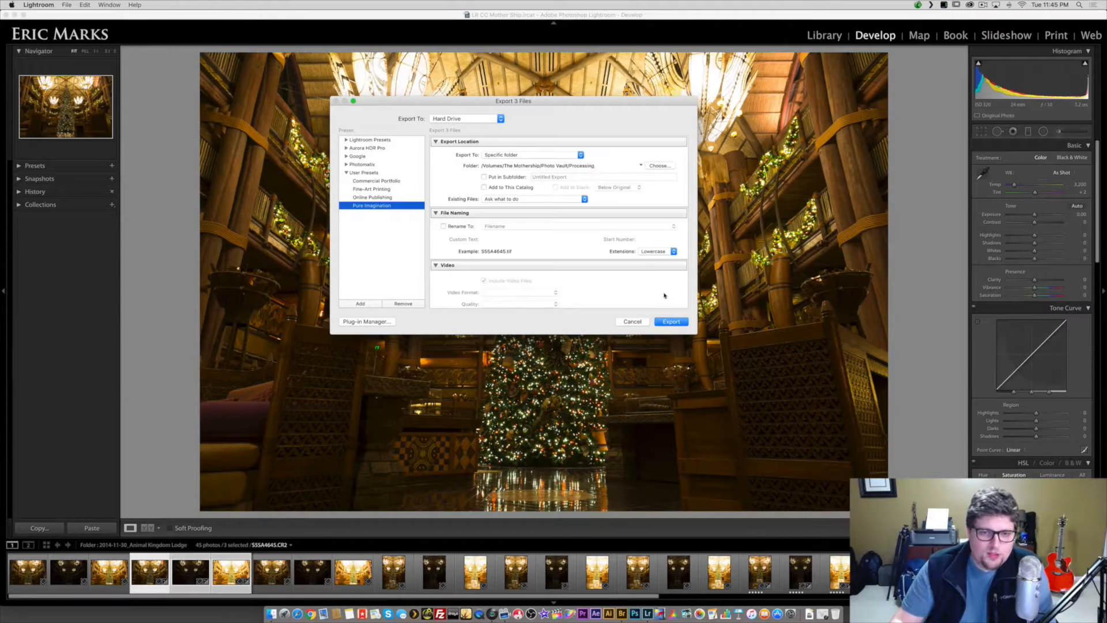
left_click(672, 322)
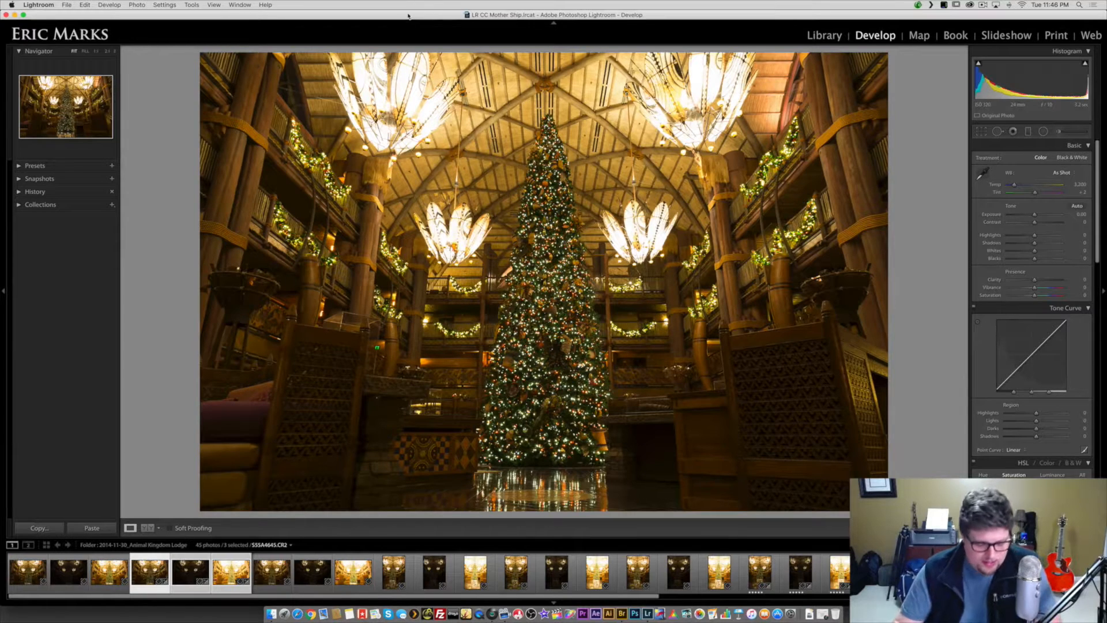
- Switch to Adobe Bridge to check the exported TIFF files in the Processing folder, and return to Lightroom
key("super+h")
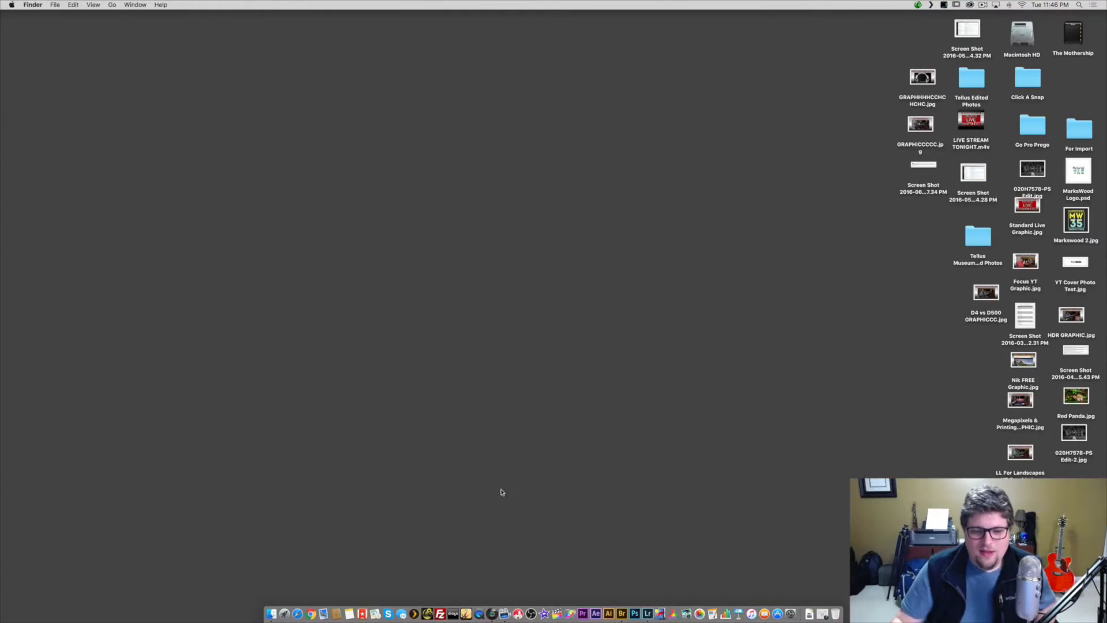
left_click(621, 613)
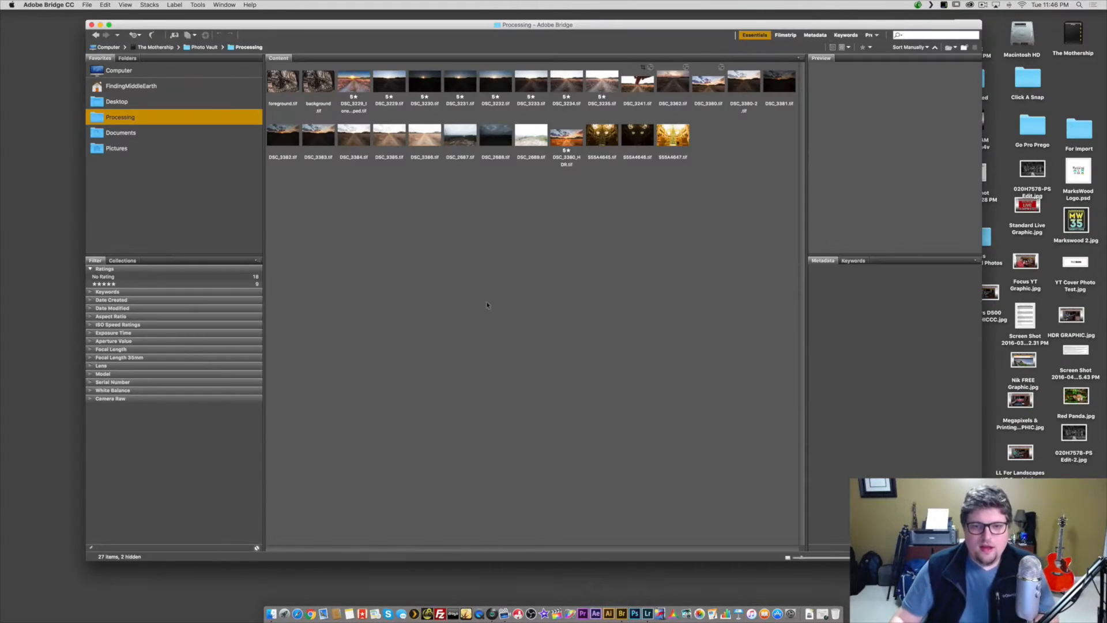
left_click(647, 613)
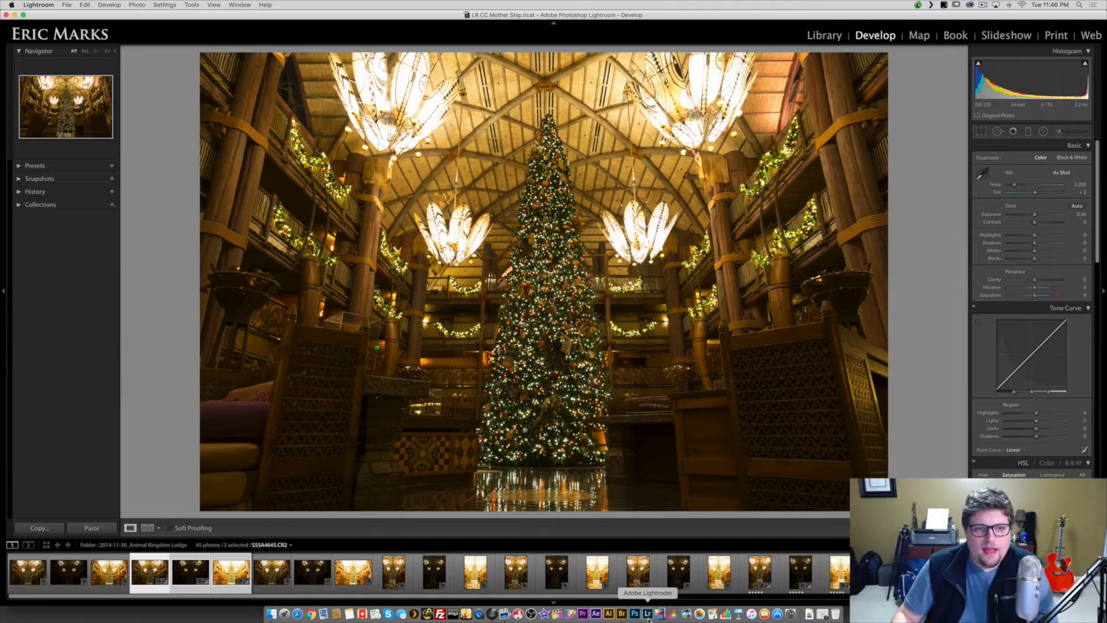
- Switch to Adobe Bridge and load S55A4645.tif, S55A4646.tif and S55A4647.tif into Photomatix Pro for HDR tone mapping and fusion
left_click(621, 614)
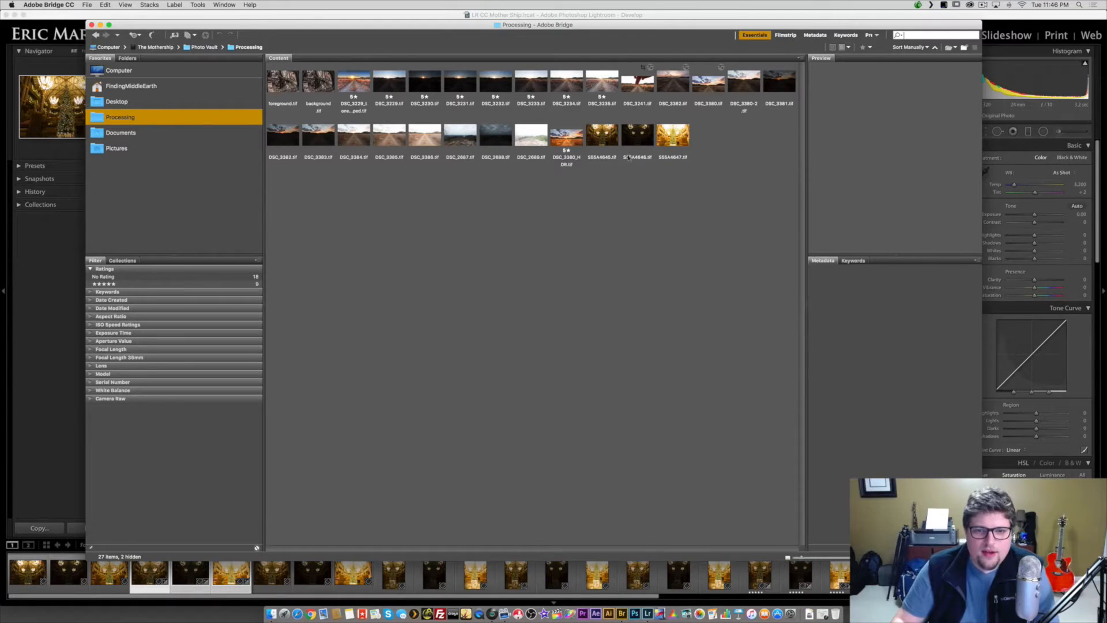
left_click_drag(595, 172, 677, 131)
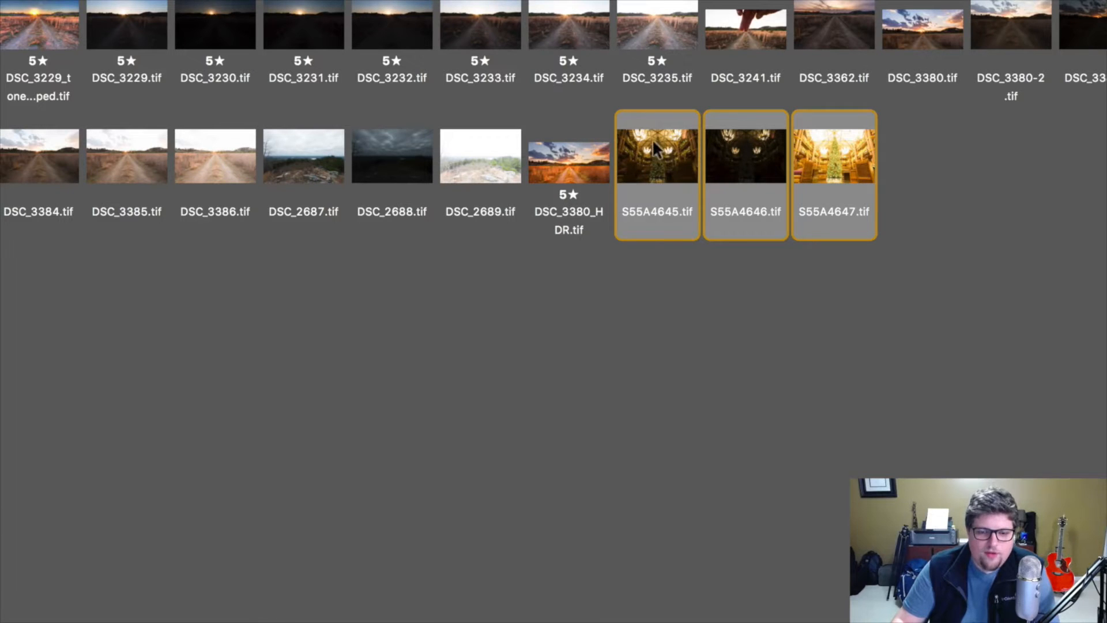
left_click_drag(652, 140, 755, 242)
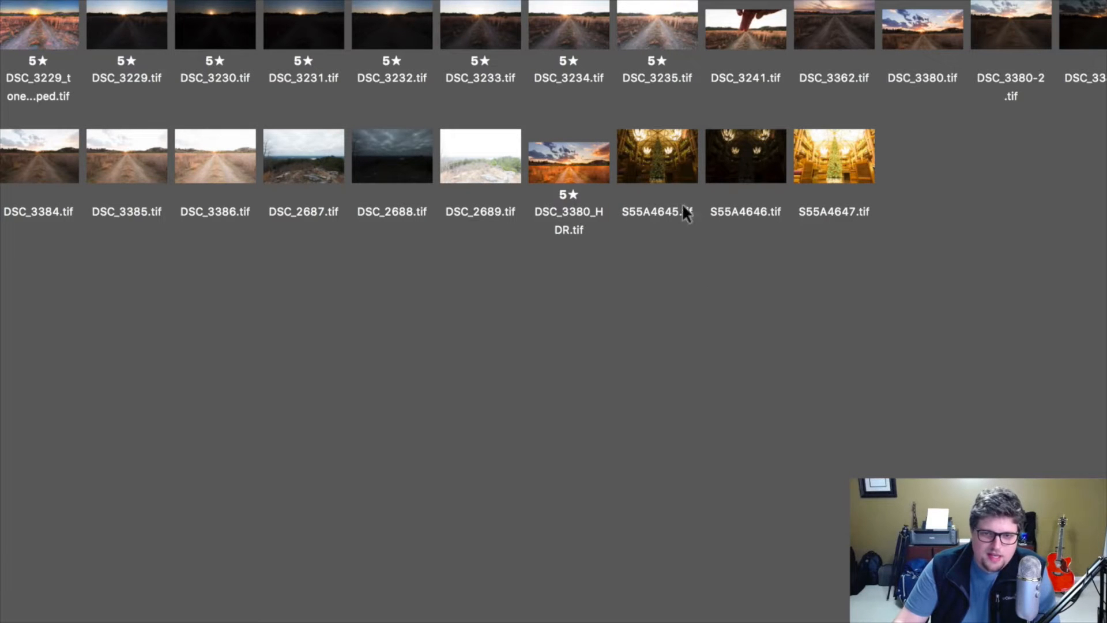
left_click_drag(617, 232, 859, 155)
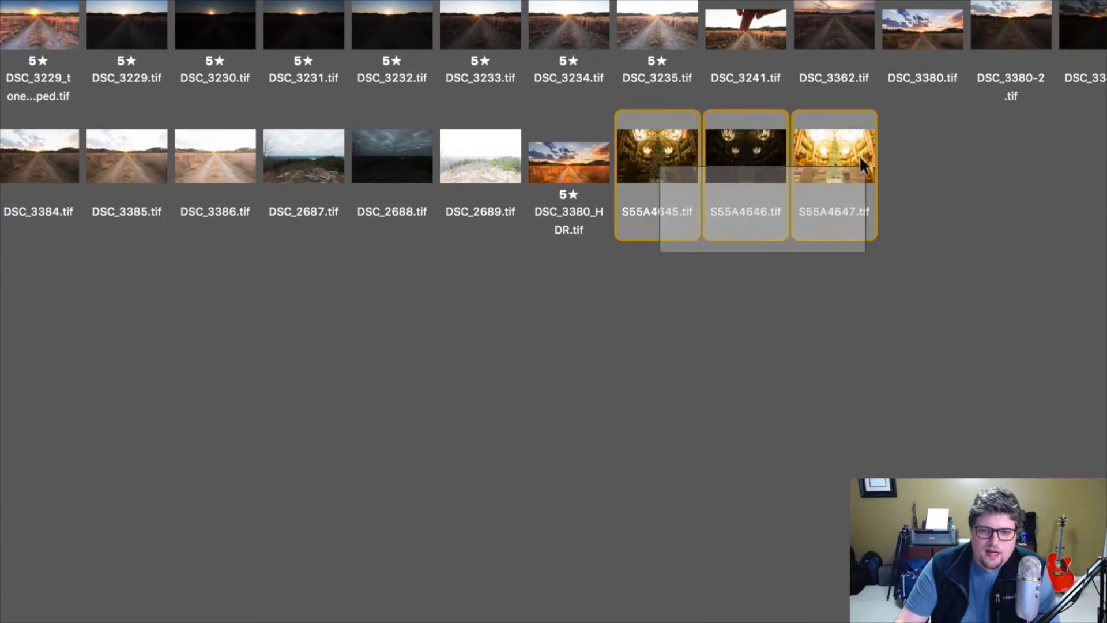
left_click_drag(656, 133, 741, 408)
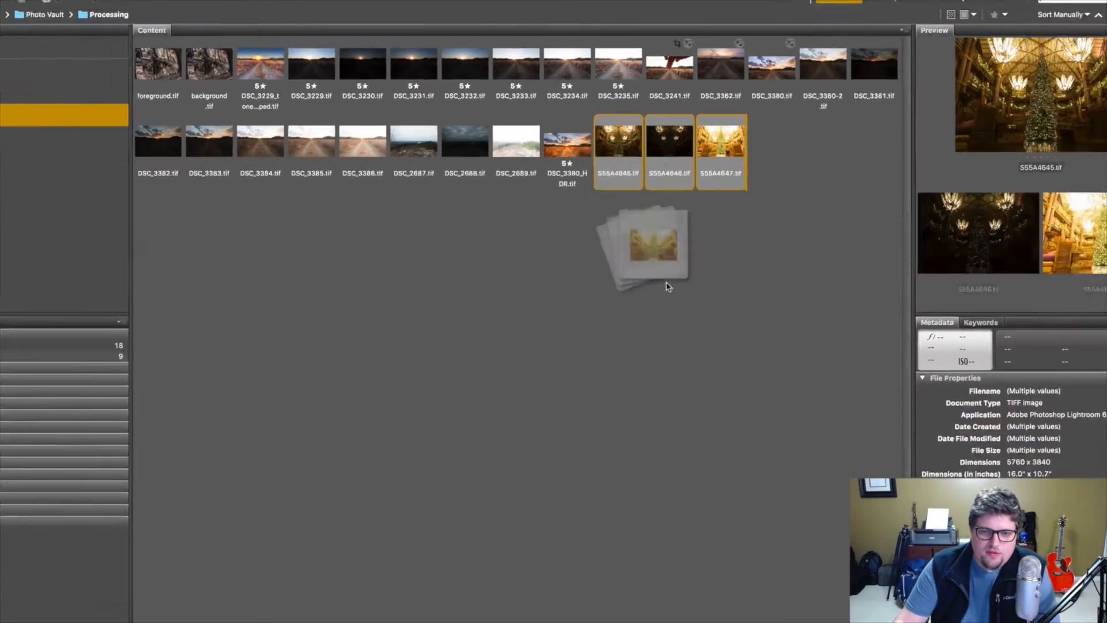
left_click_drag(668, 286, 662, 618)
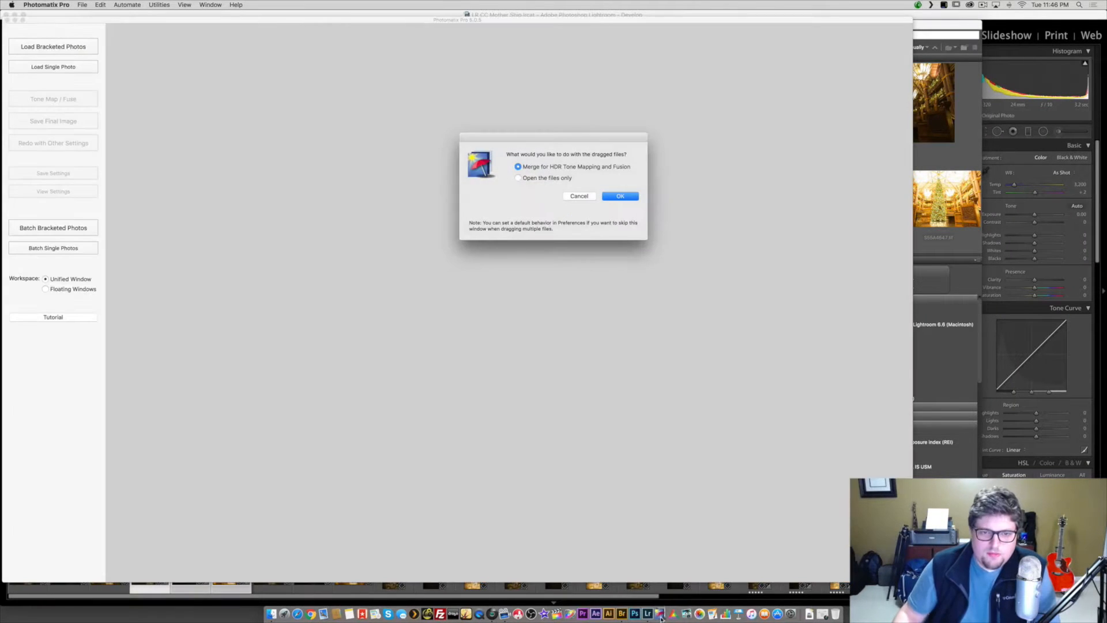
left_click(620, 196)
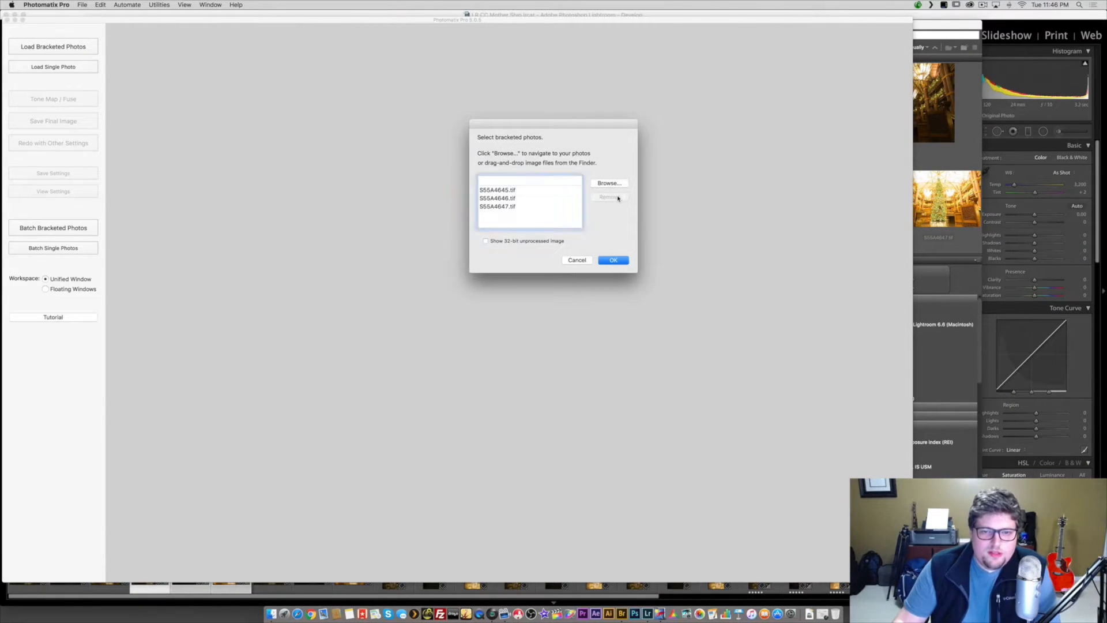
left_click(612, 260)
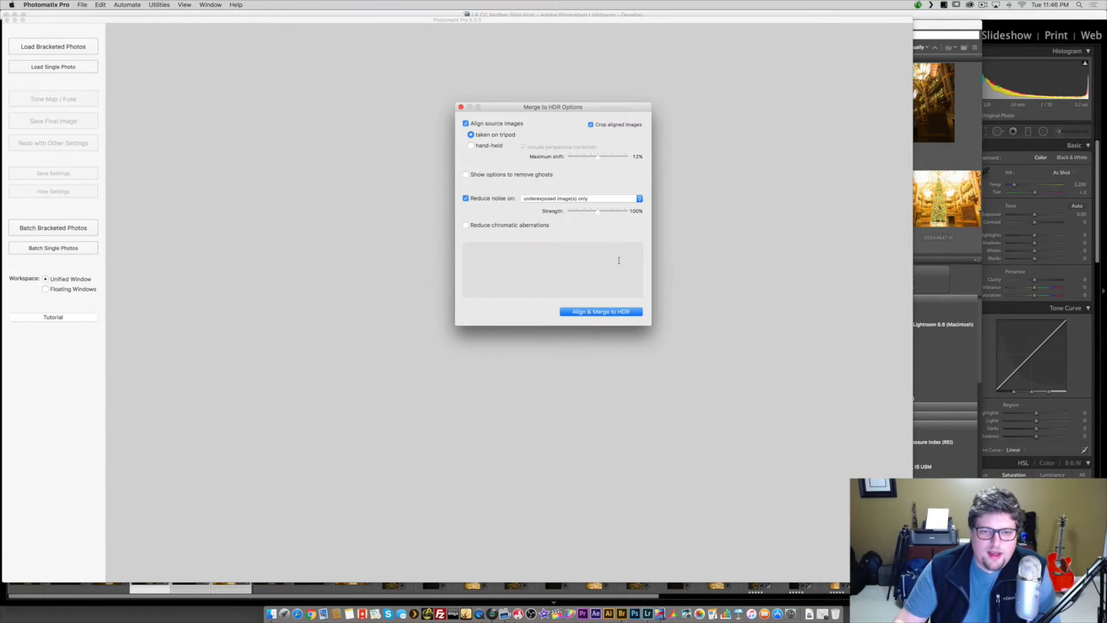
- Align and merge the exposures to HDR as taken on tripod, reducing noise on underexposed images only and reducing chromatic aberrations
mouse_move(482, 135)
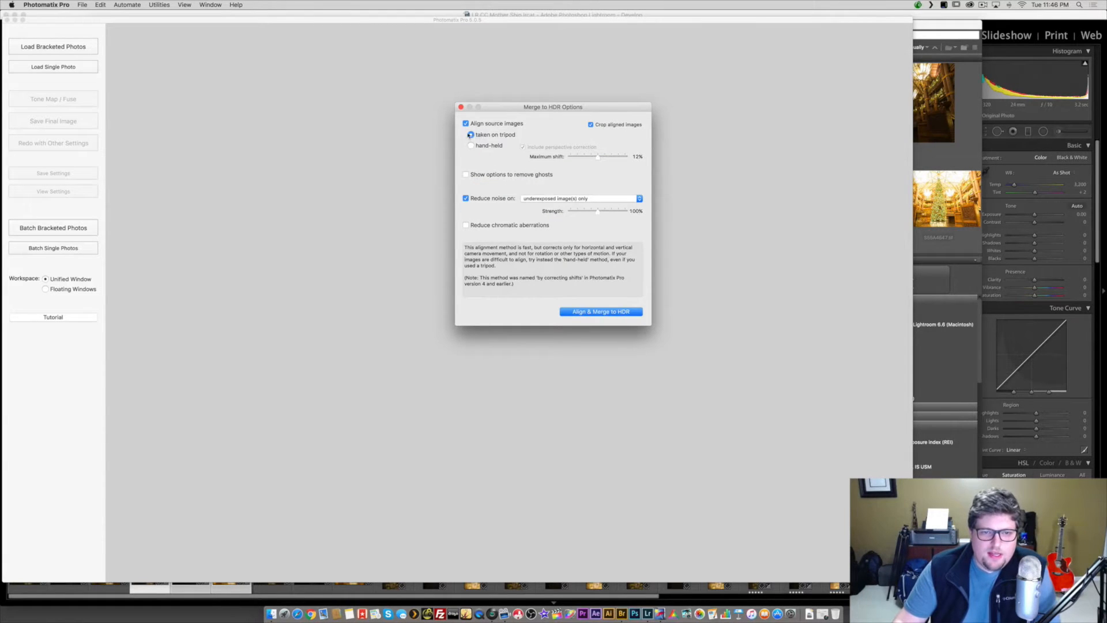
mouse_move(475, 199)
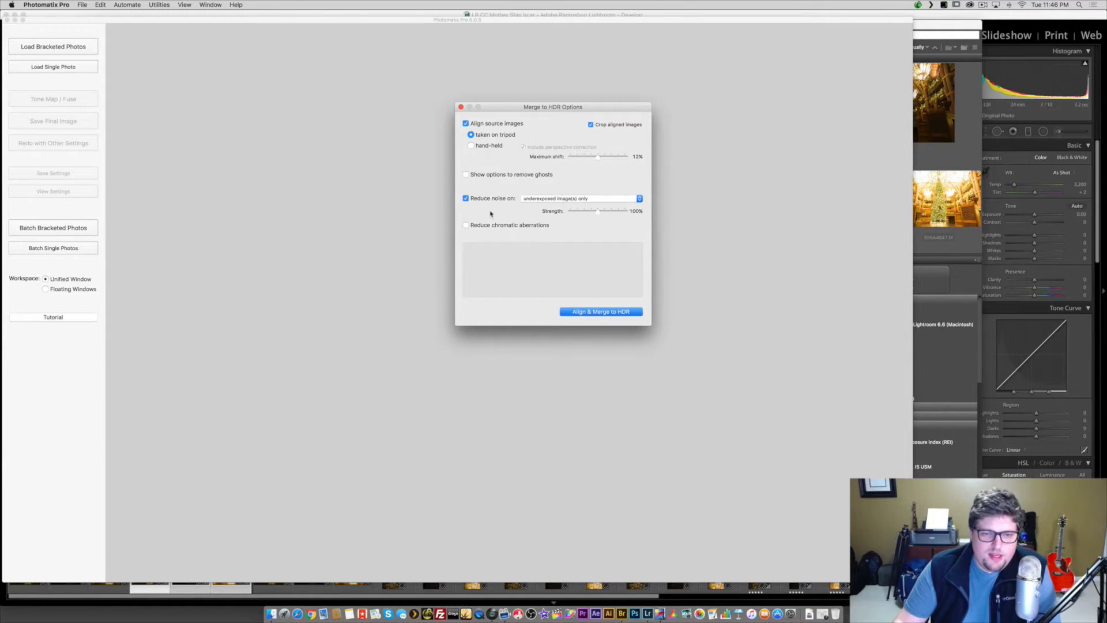
mouse_move(467, 231)
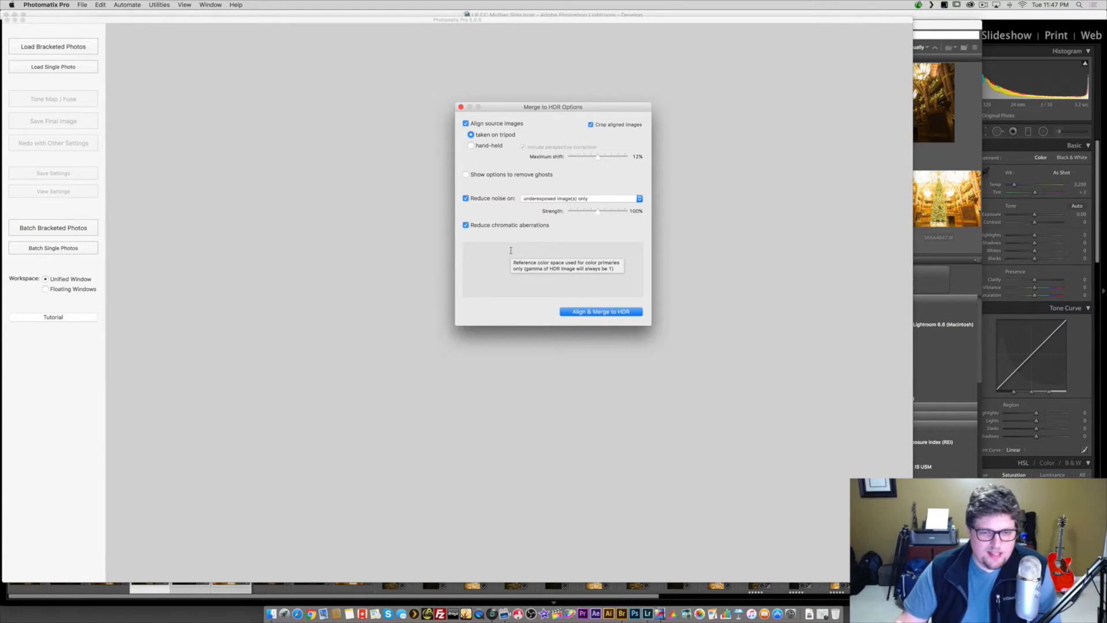
left_click(591, 315)
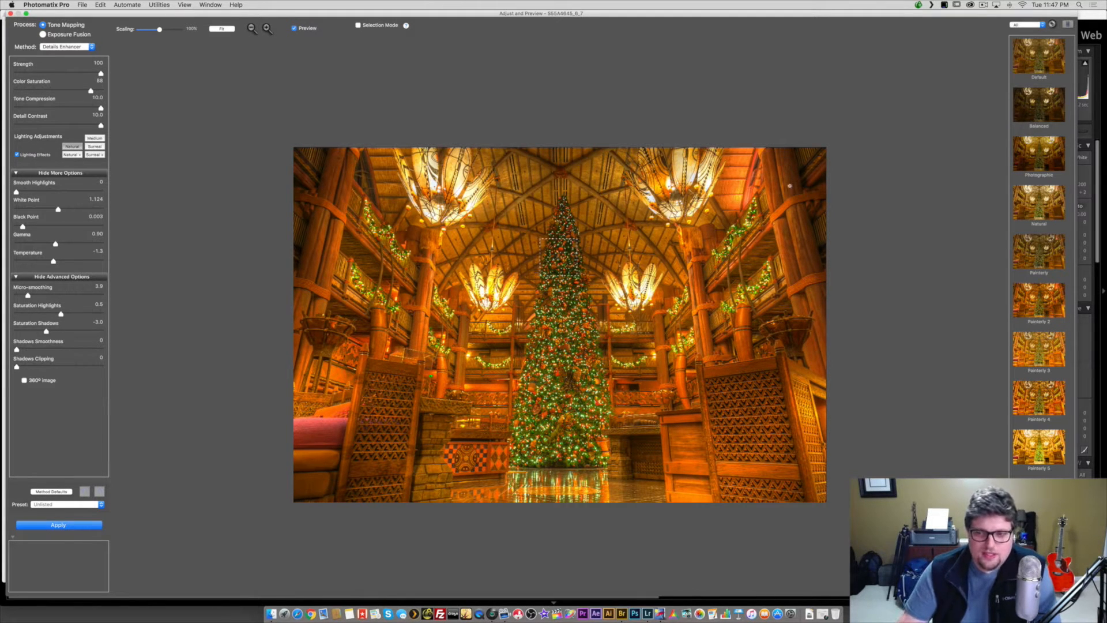
- Try the Painterly, Natural, Painterly 2, Painterly 3 and Painterly 4 presets on the merged image, and apply the Default preset
left_click(1044, 265)
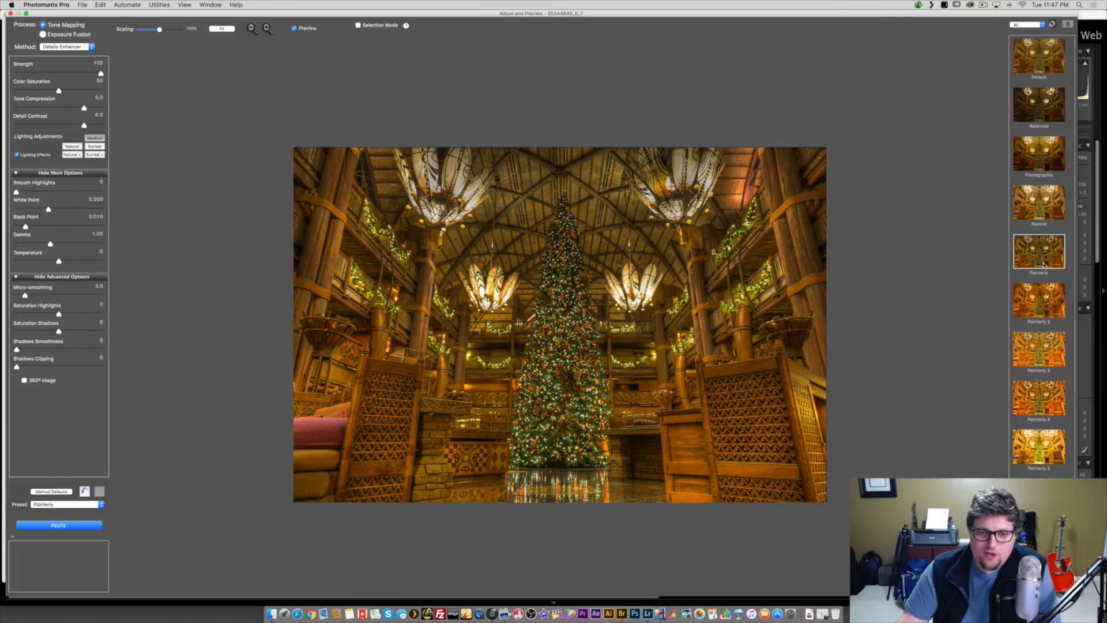
left_click(1046, 216)
left_click(1045, 319)
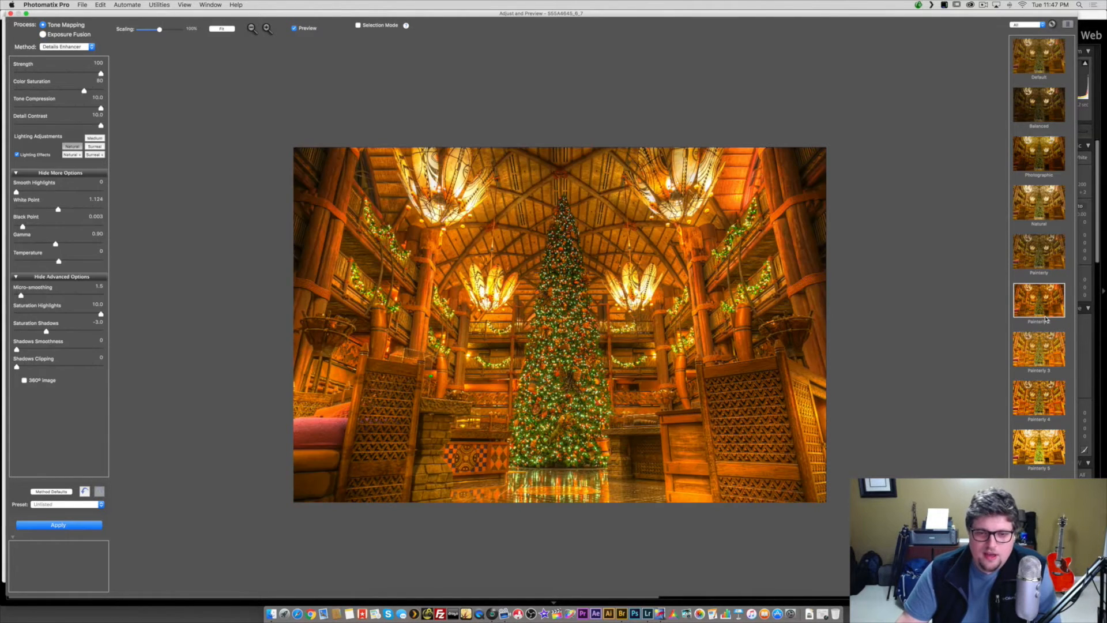
left_click(1044, 346)
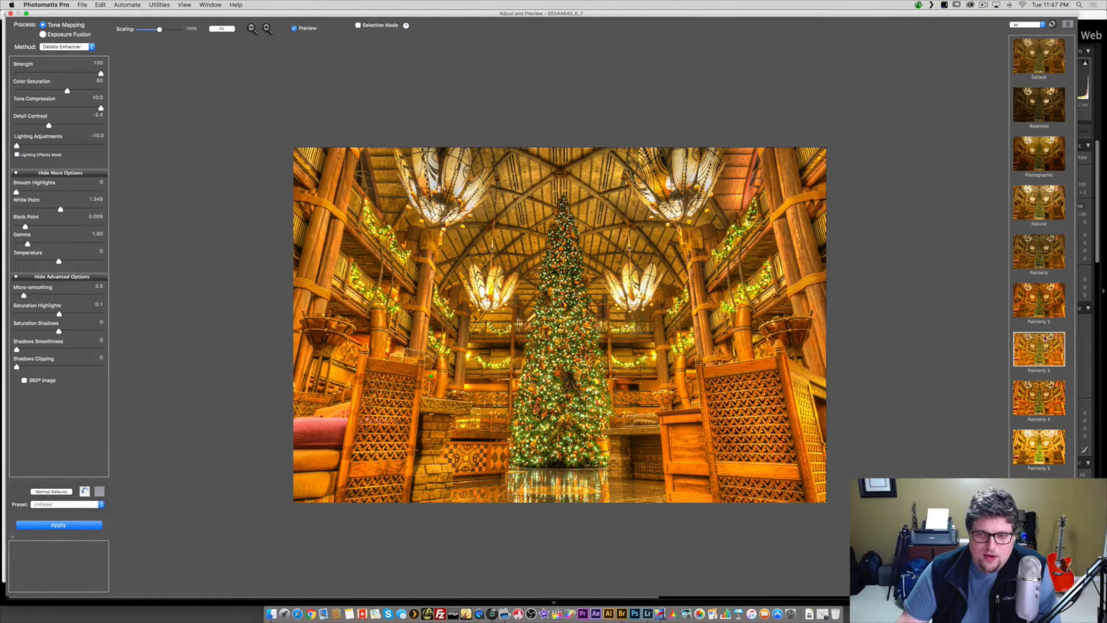
left_click(1047, 406)
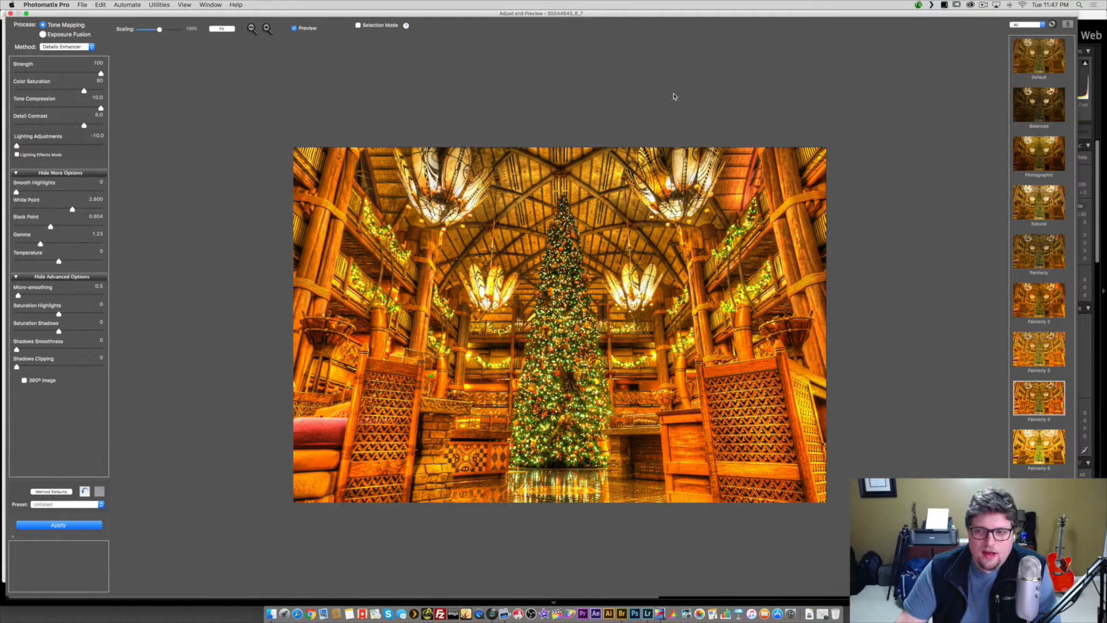
left_click(1033, 61)
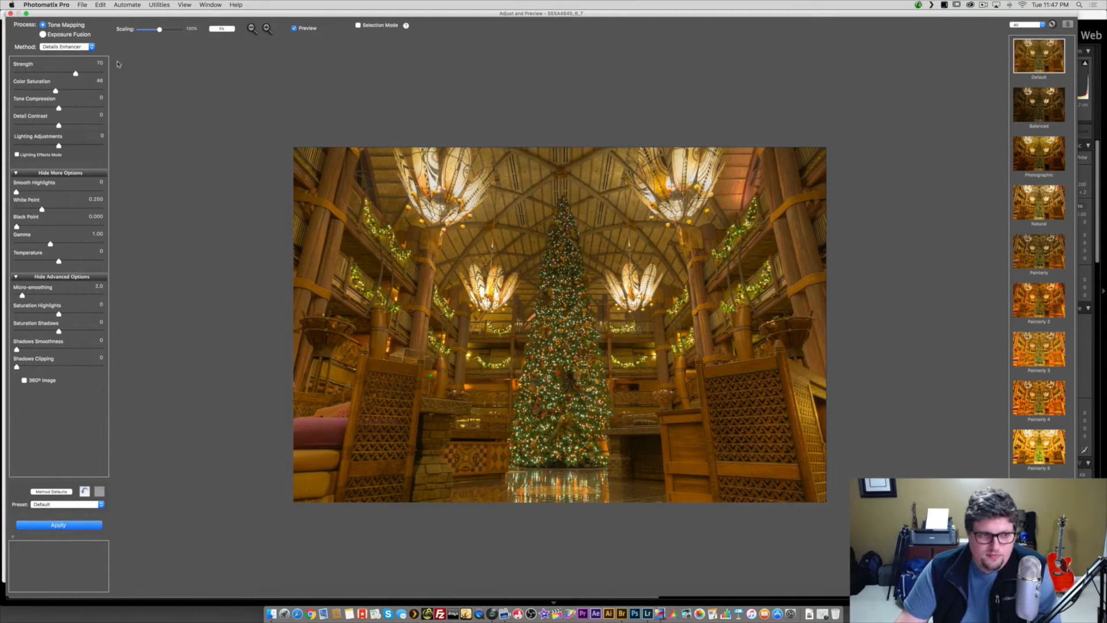
- Set Strength to 81, Color Saturation to 64, Tone Compression to 7.7, Detail Contrast to 2.0 and Lighting Adjustments to 7.6
left_click_drag(75, 73, 82, 104)
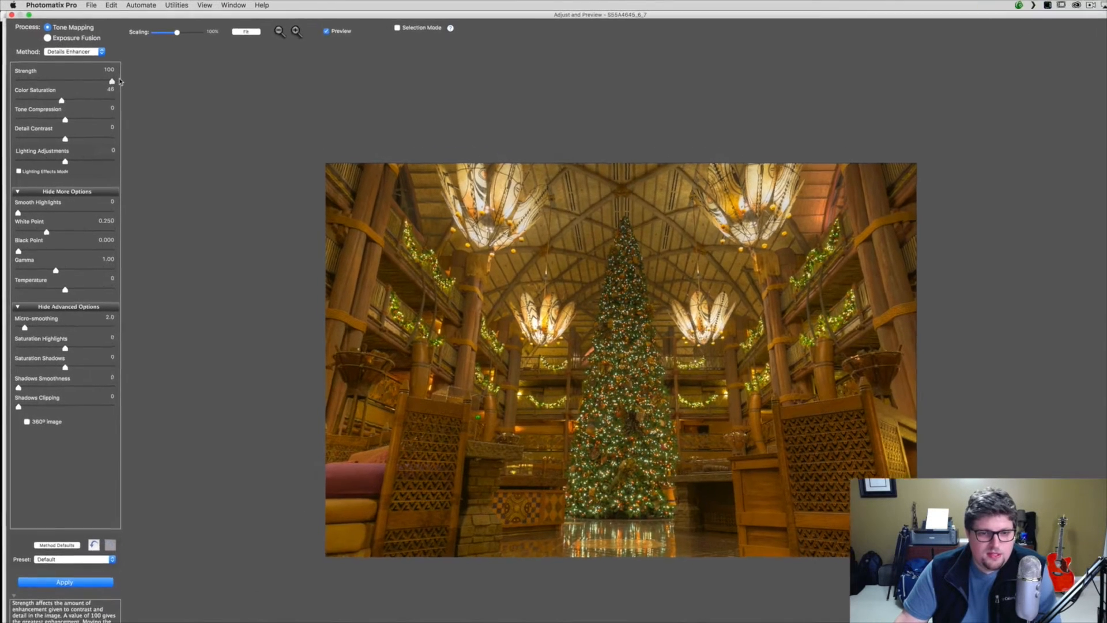
left_click_drag(65, 142, 98, 170)
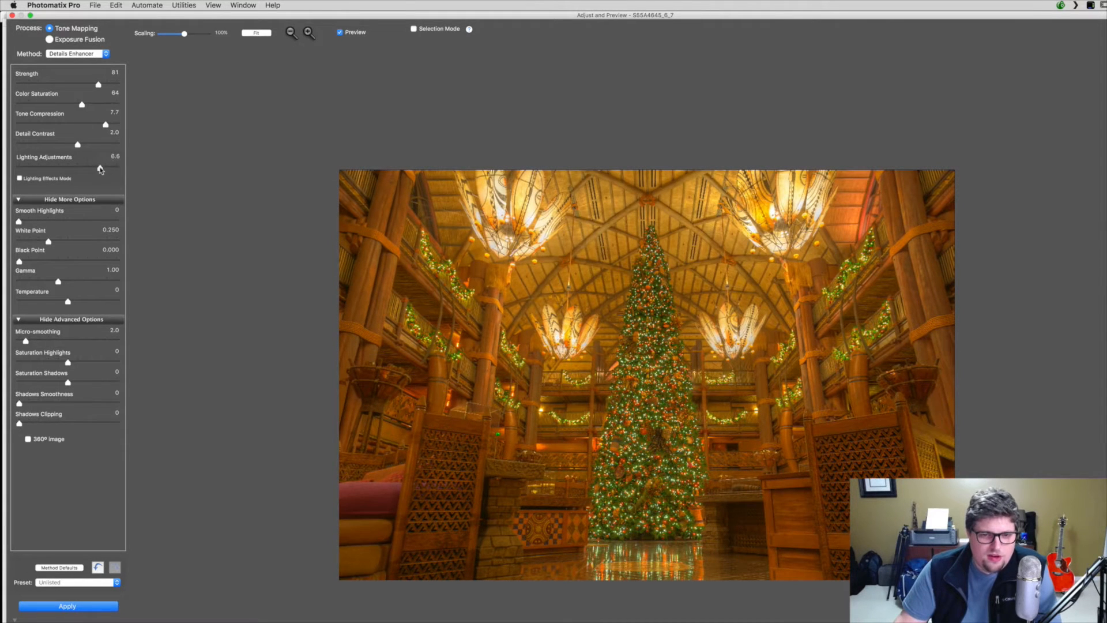
left_click_drag(97, 170, 105, 169)
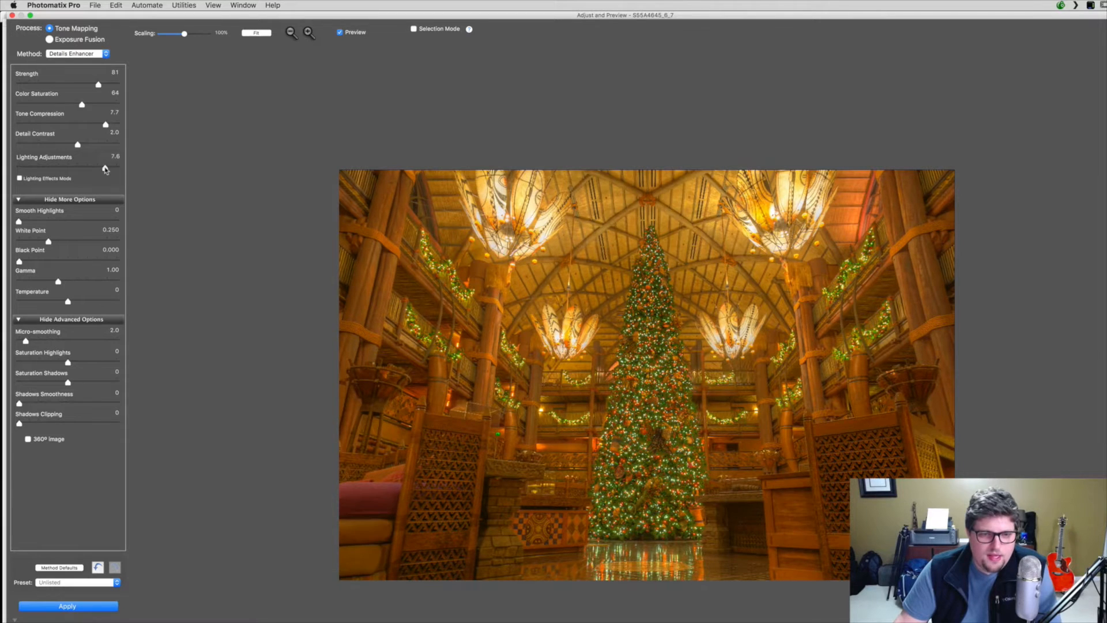
- Set Smooth Highlights to 13, White Point to 0.045, Gamma to 0.89, Temperature to -3.9 and Micro-smoothing to 5.2
left_click_drag(19, 221, 33, 243)
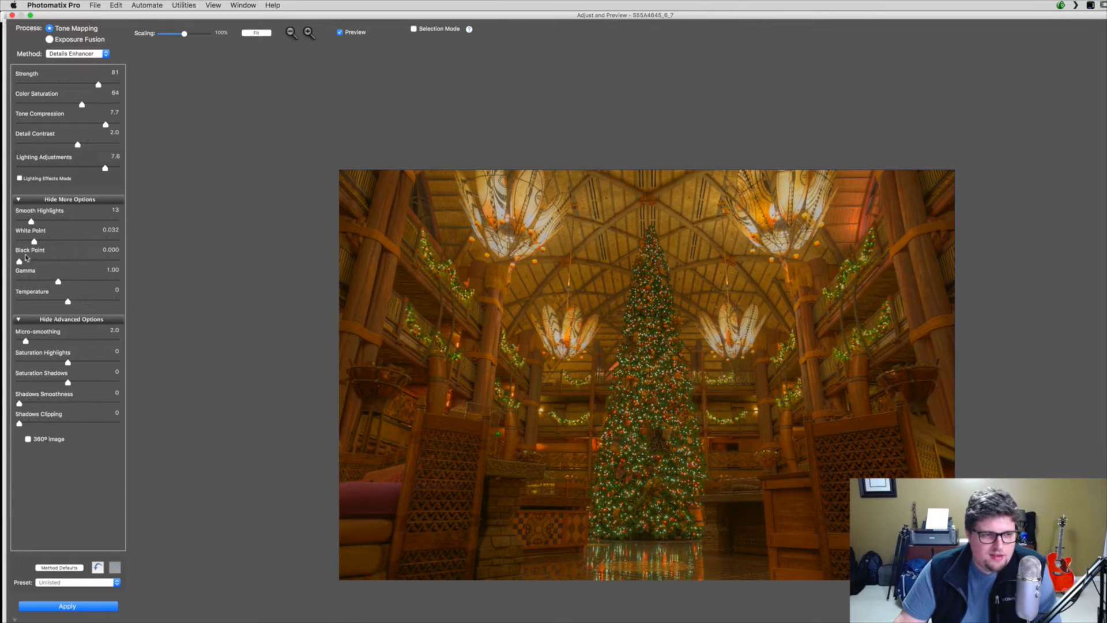
left_click_drag(34, 242, 36, 243)
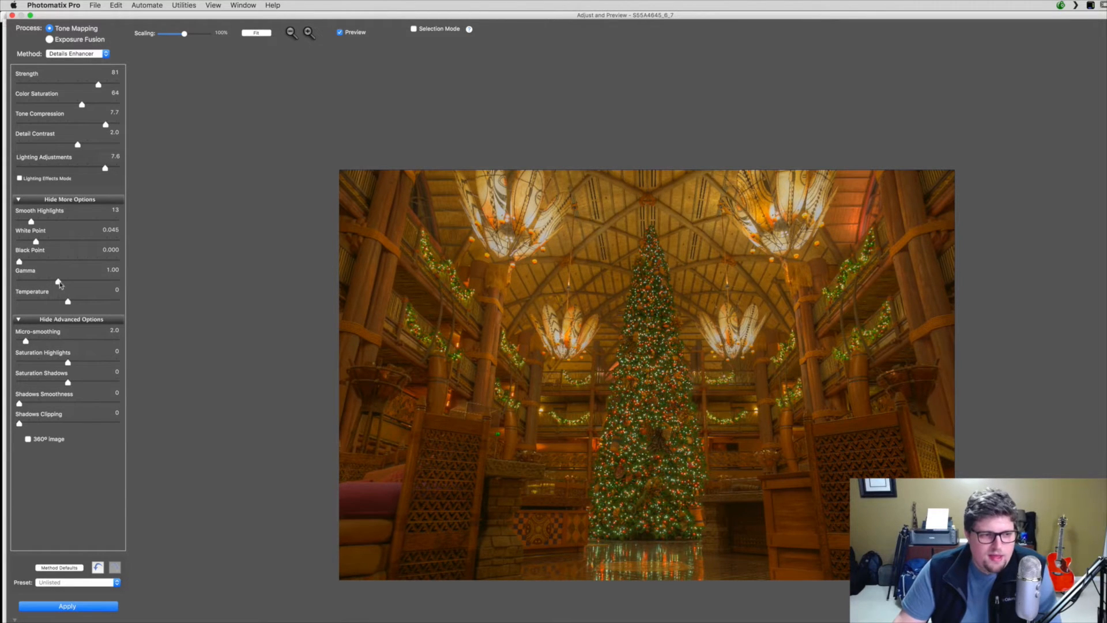
left_click_drag(58, 282, 64, 283)
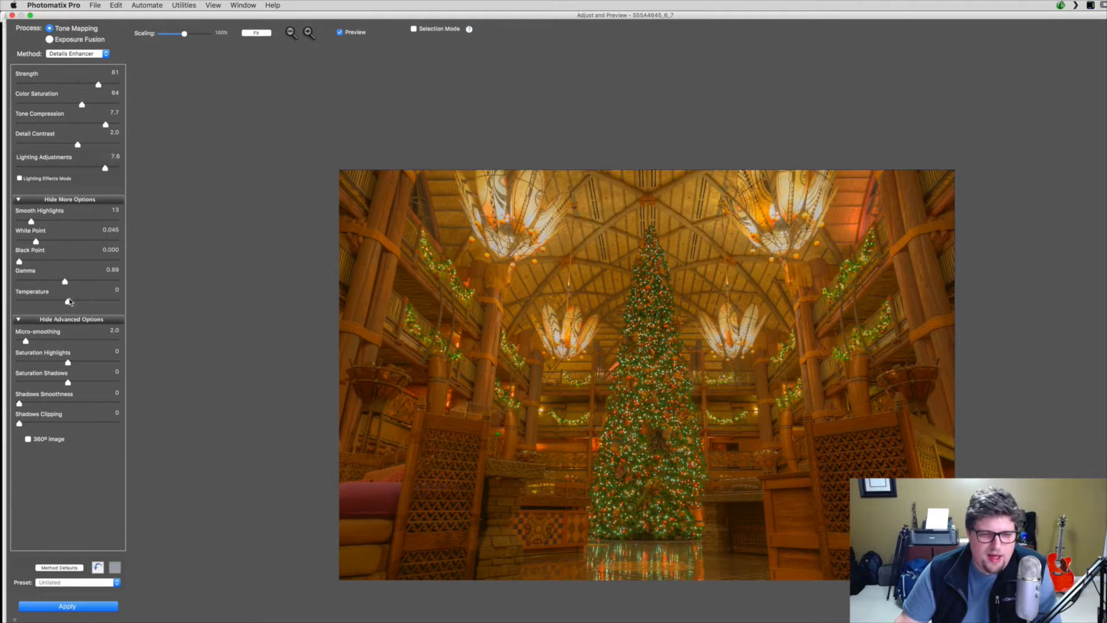
left_click_drag(69, 302, 49, 303)
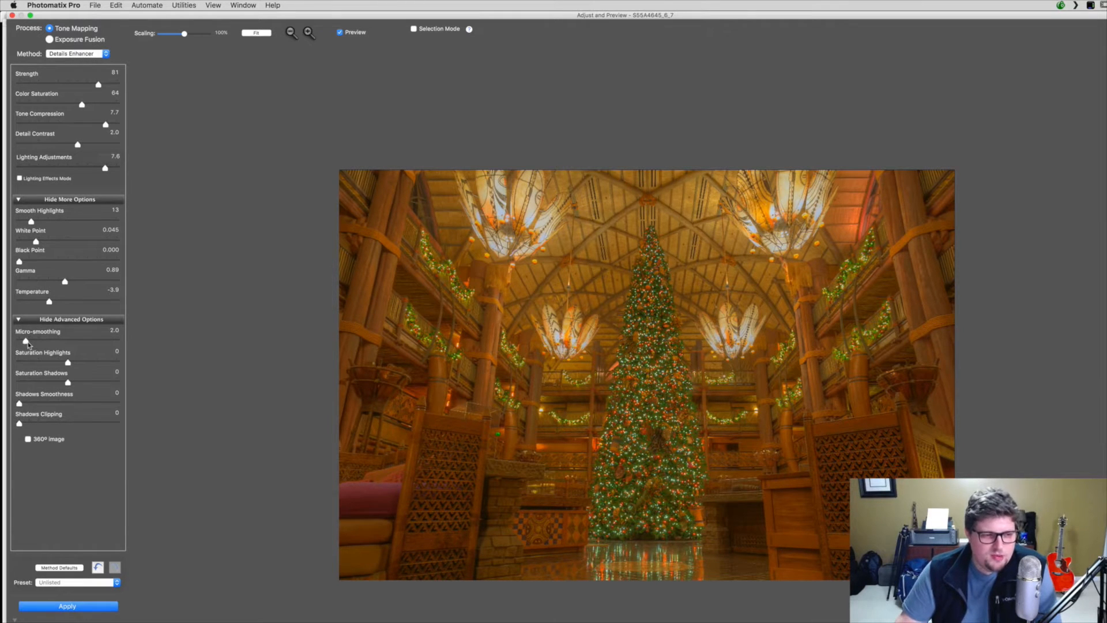
left_click_drag(27, 342, 37, 343)
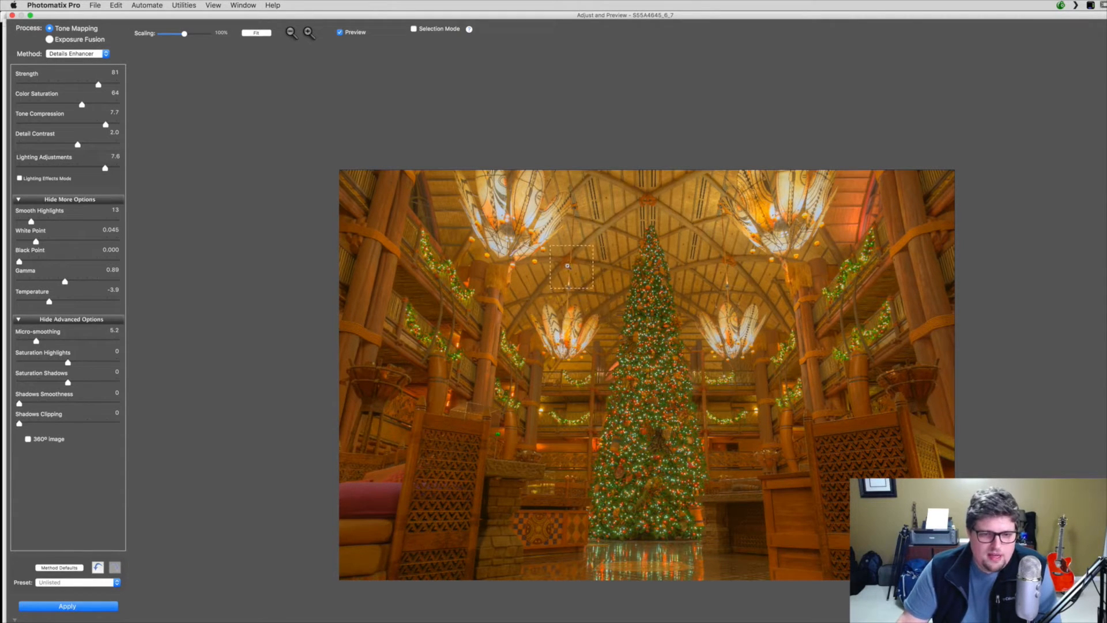
- Examine the tone-mapped preview of the tree, lanterns and lobby woodwork at different magnifications to judge detail and smoothness
left_click(308, 33)
left_click(308, 33)
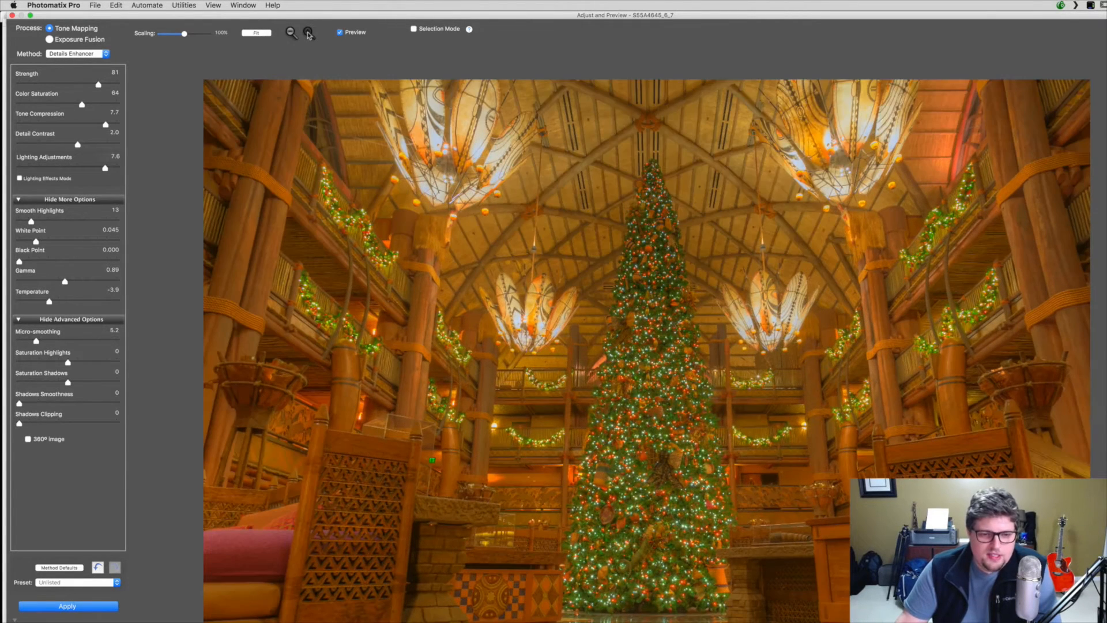
left_click(308, 33)
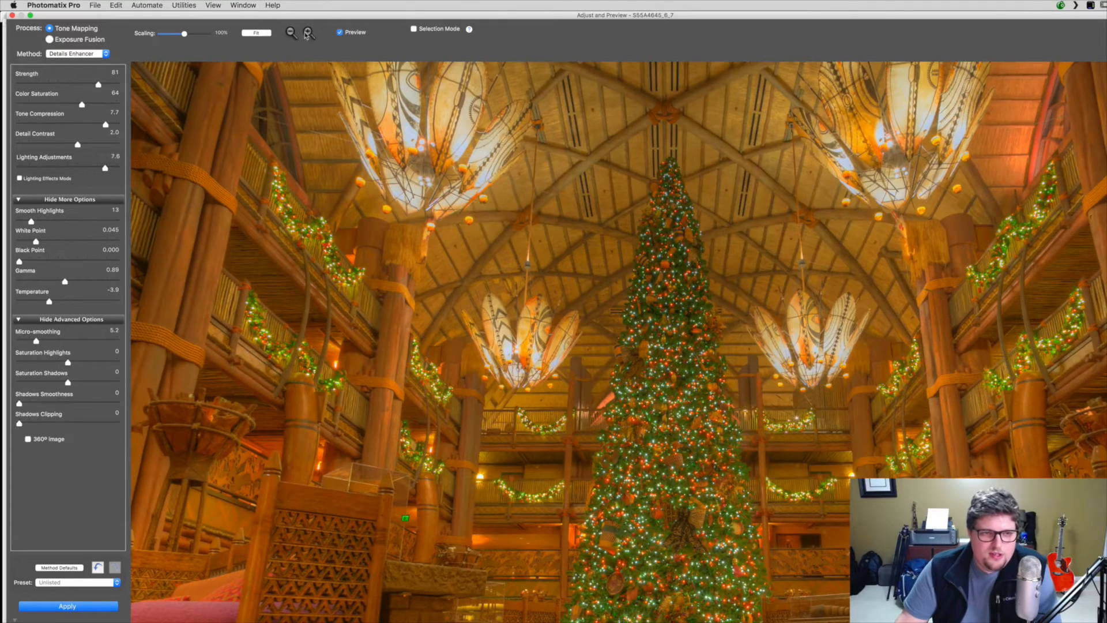
left_click(291, 33)
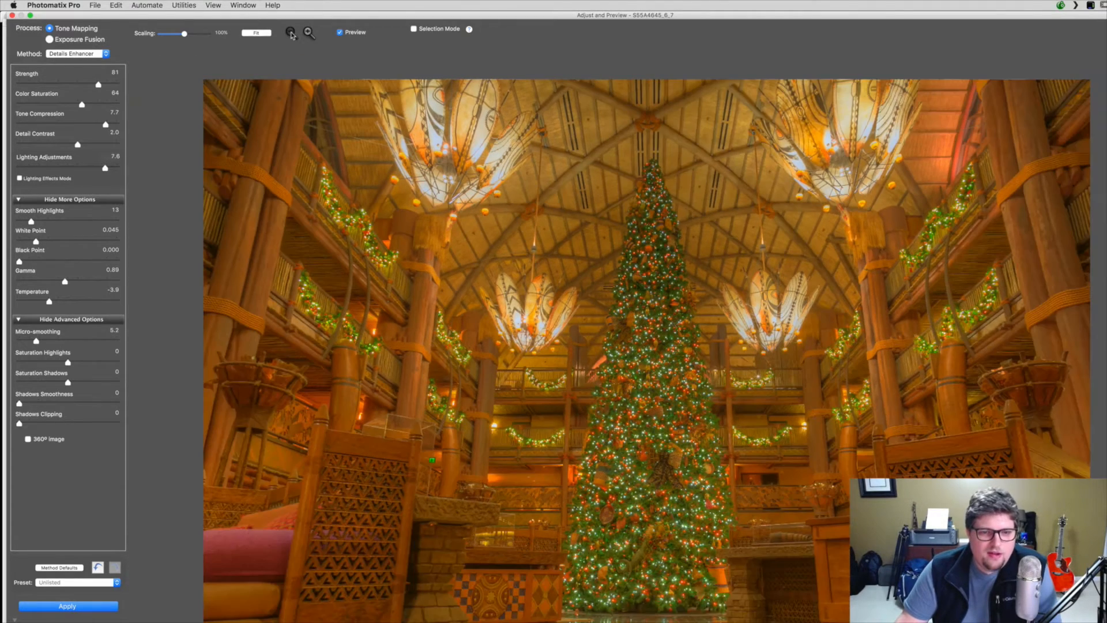
left_click(291, 33)
left_click(308, 33)
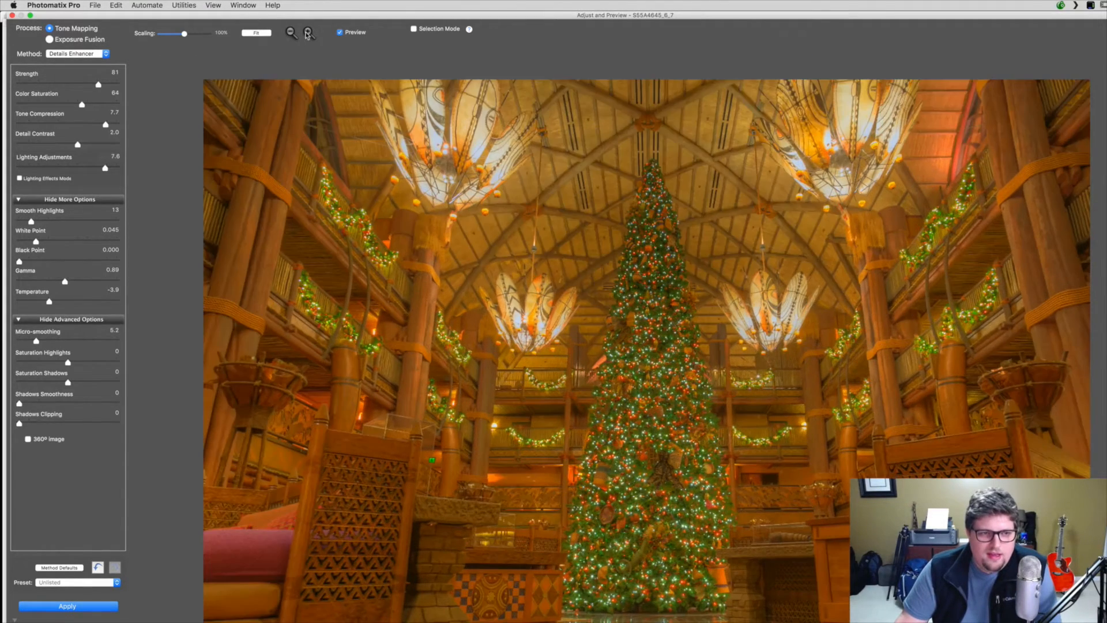
left_click(308, 33)
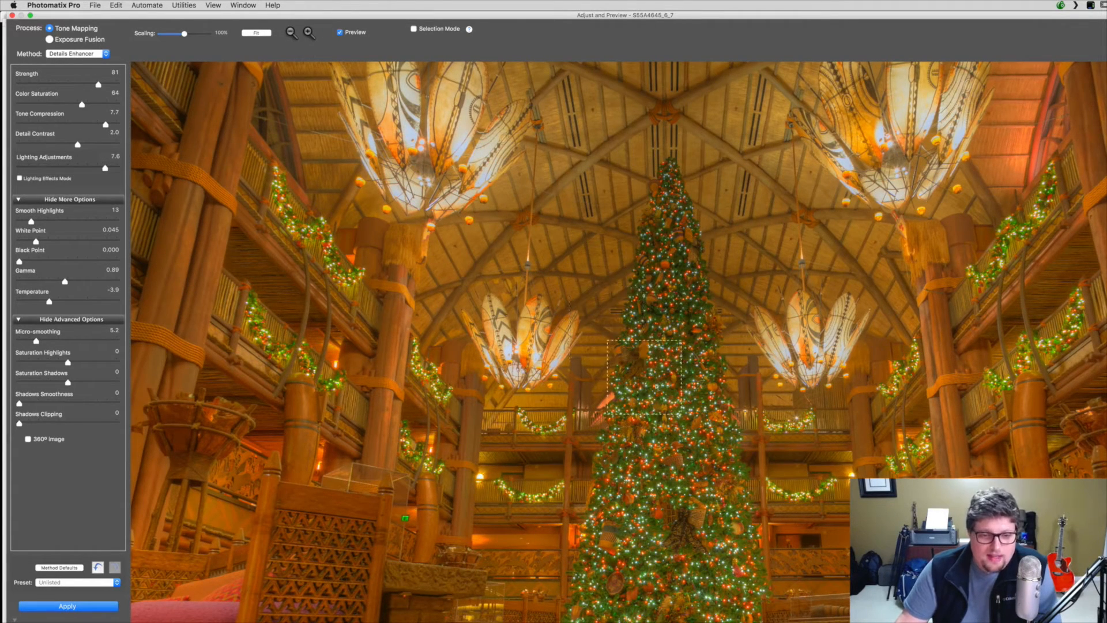
left_click(309, 33)
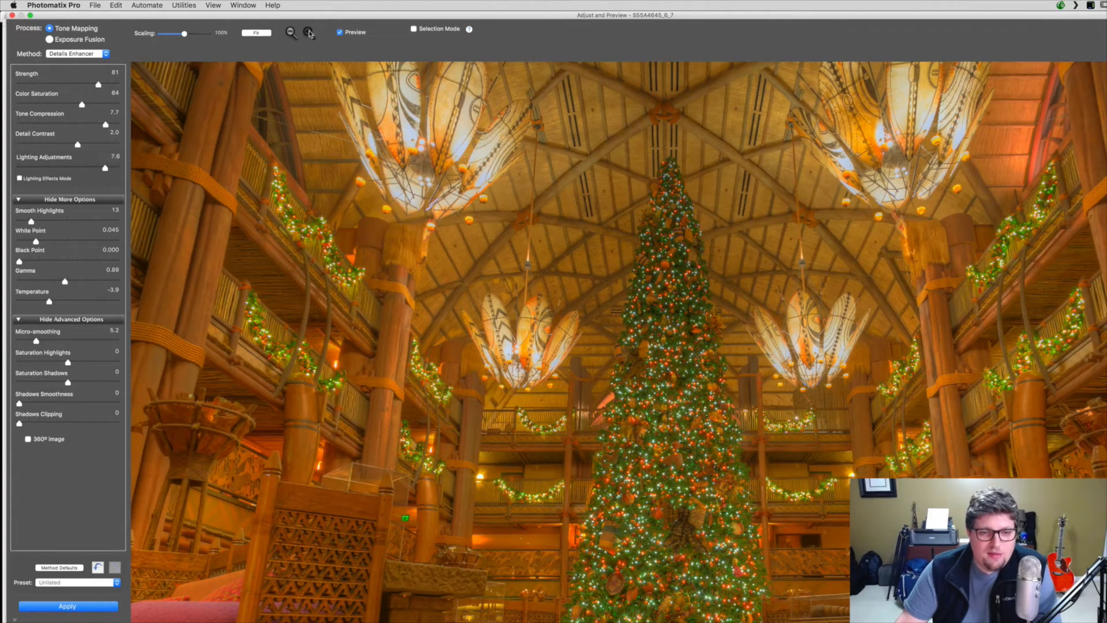
scroll(466, 290, "down", 5)
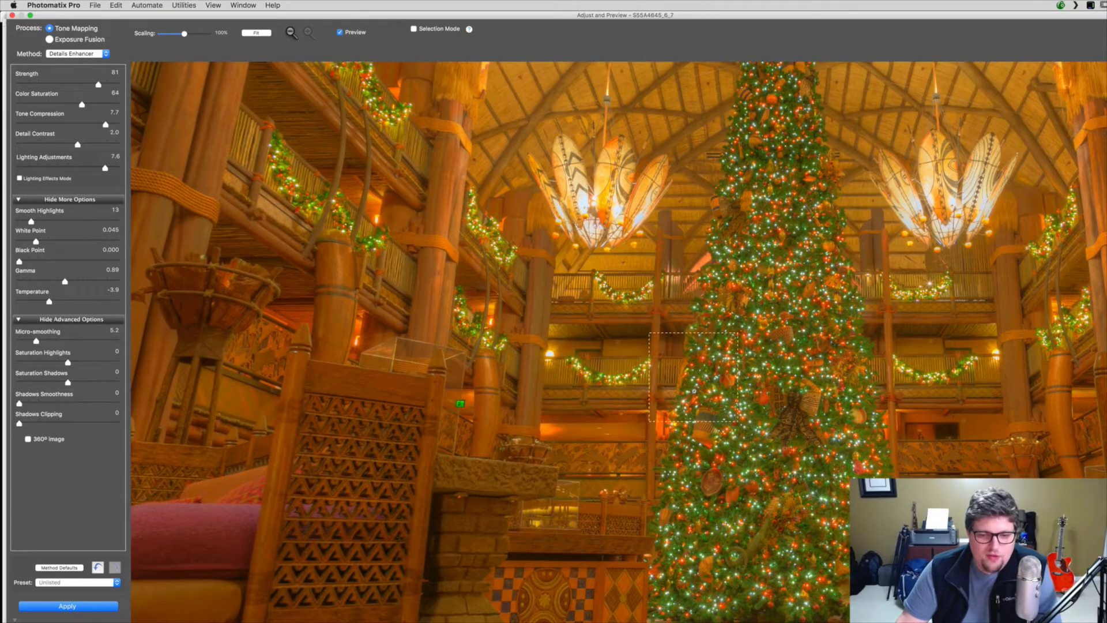
left_click(291, 33)
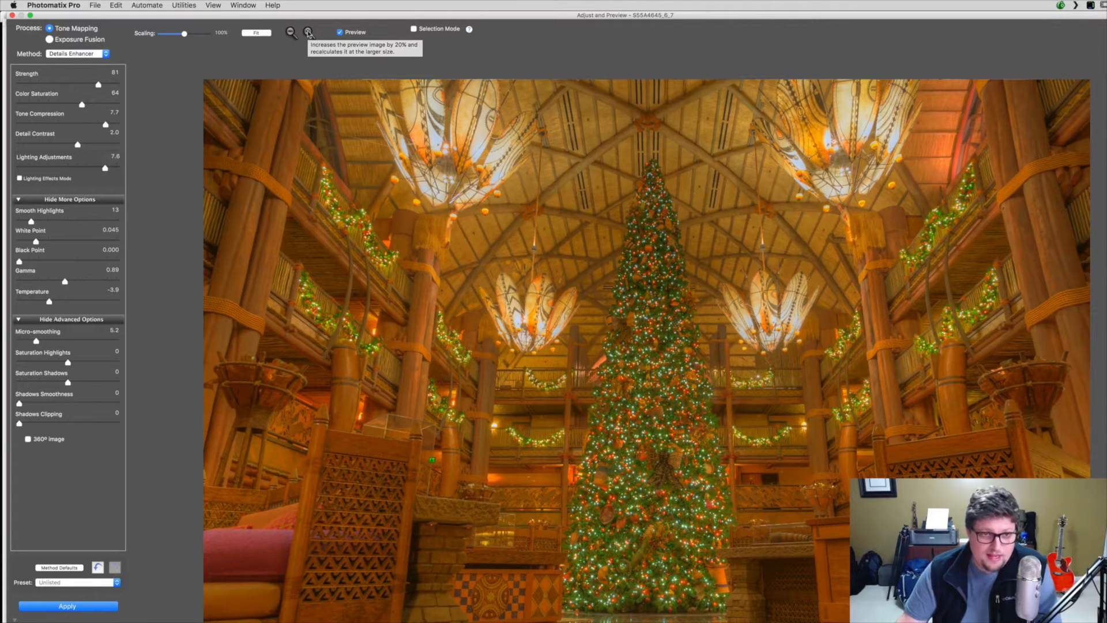
left_click(308, 33)
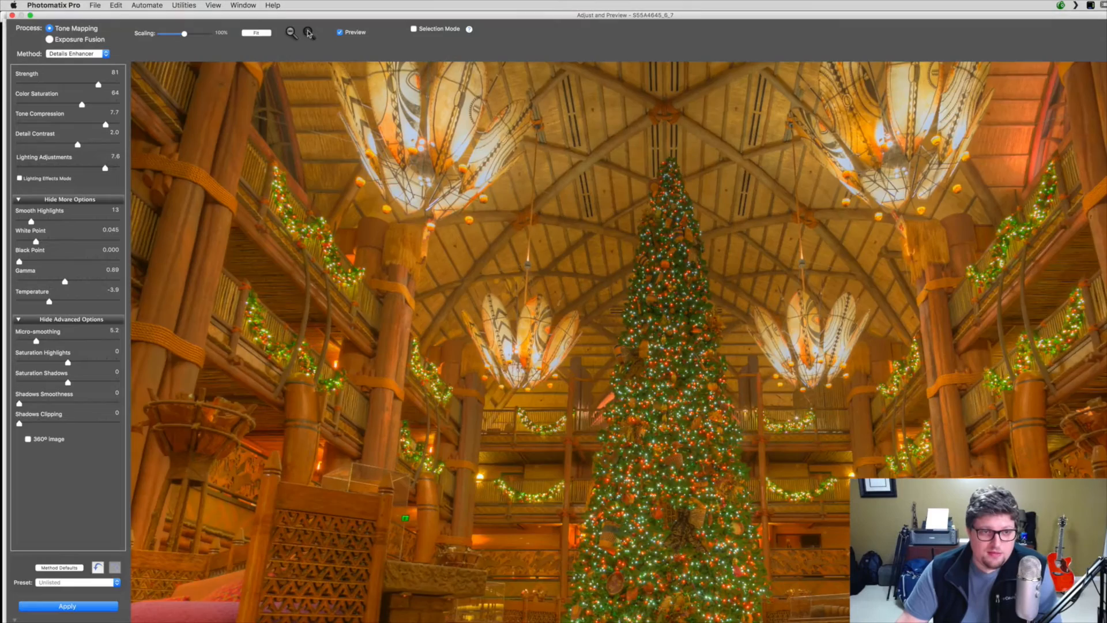
left_click(308, 33)
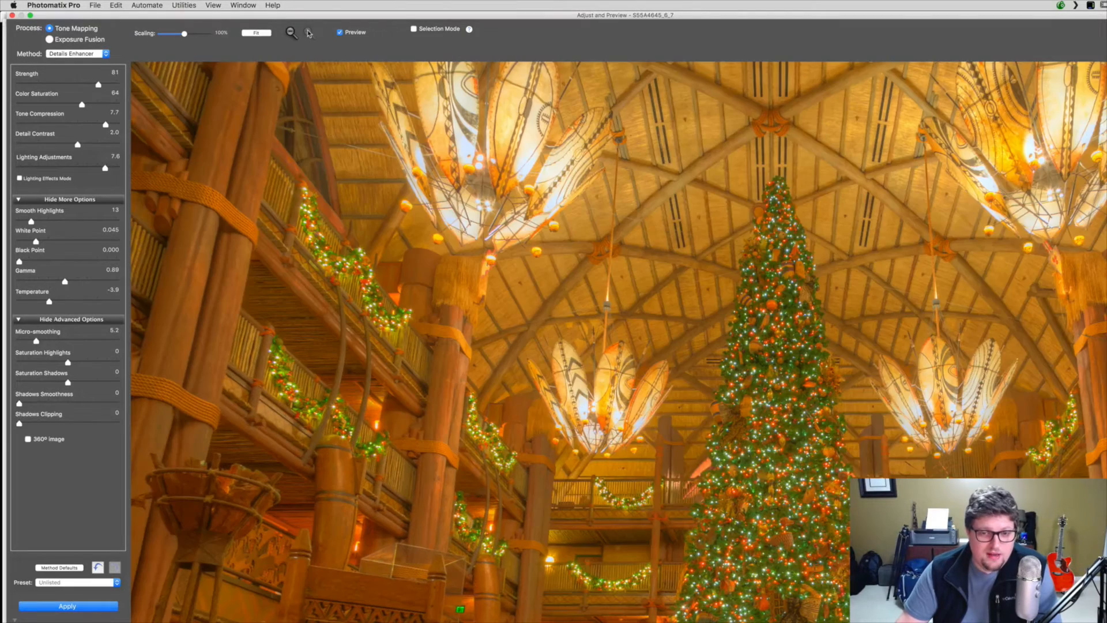
- Compare the full lobby scene with closer views of the tree and ceiling in the tone-mapping preview
left_click(291, 33)
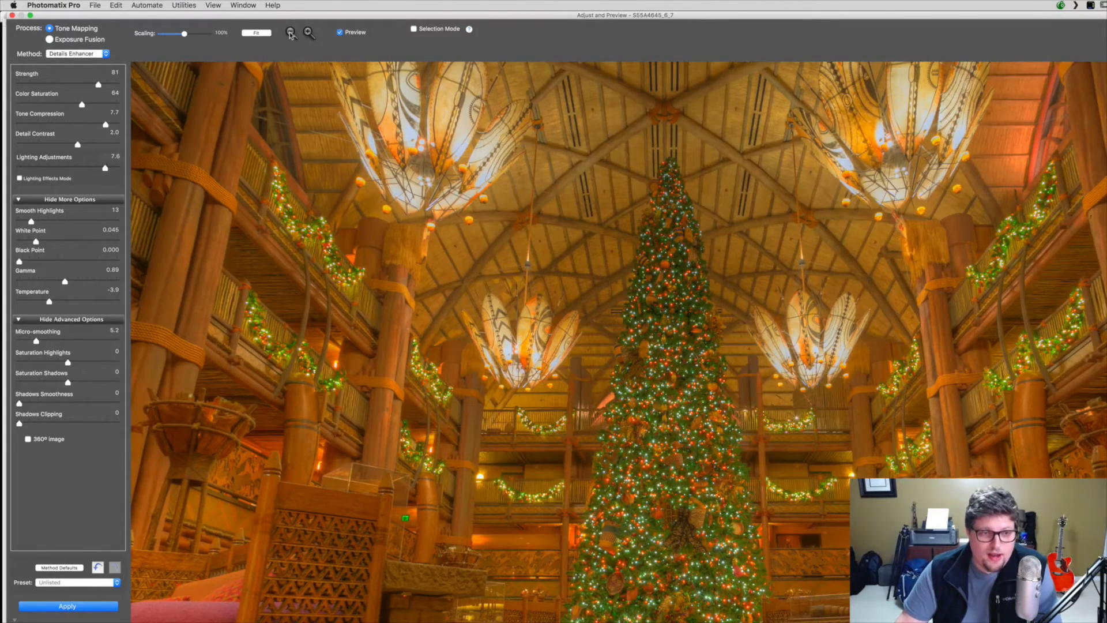
left_click(291, 33)
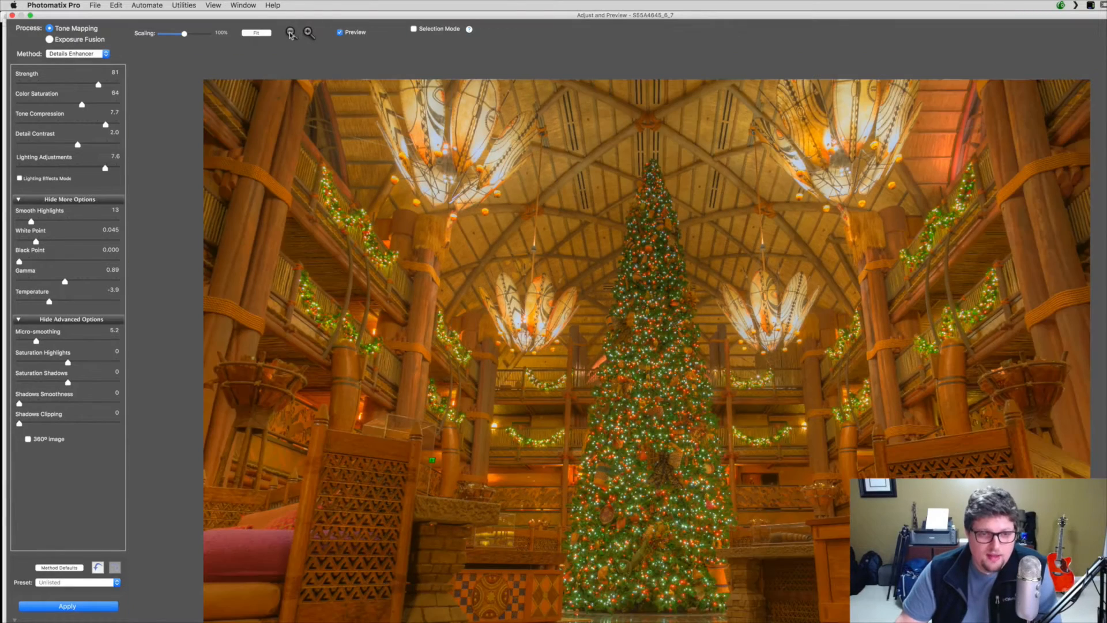
left_click(290, 33)
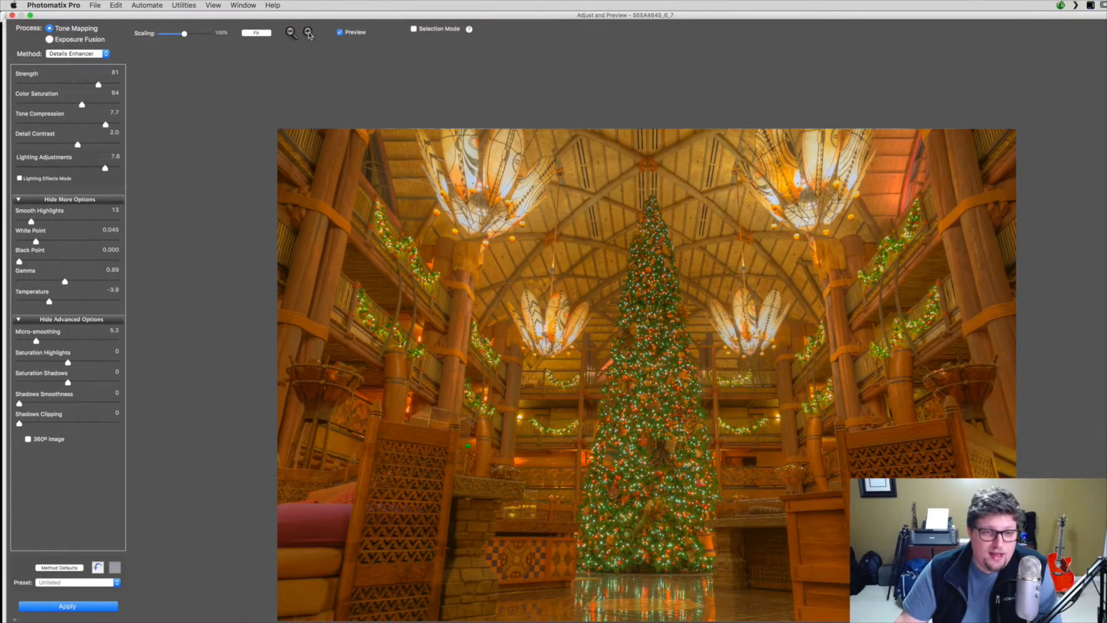
left_click(309, 33)
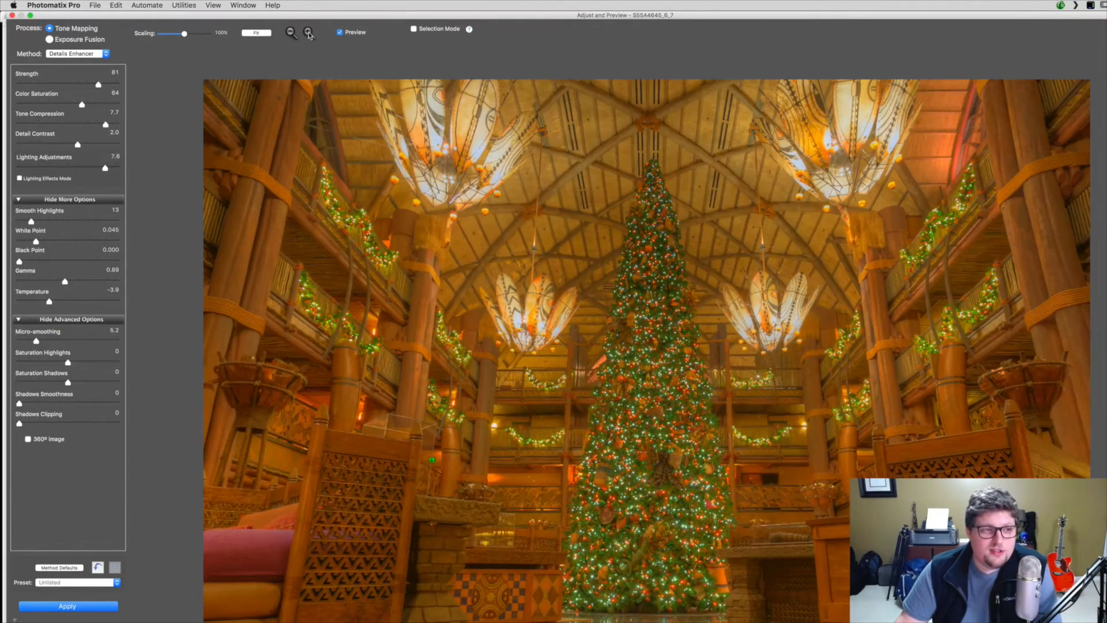
left_click(308, 33)
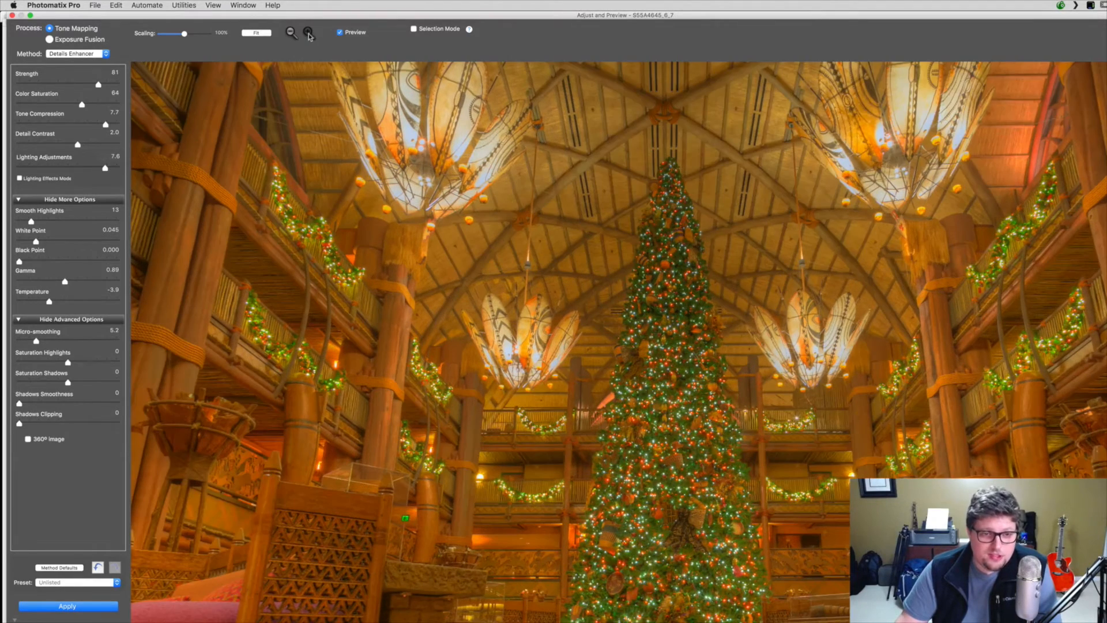
left_click(308, 34)
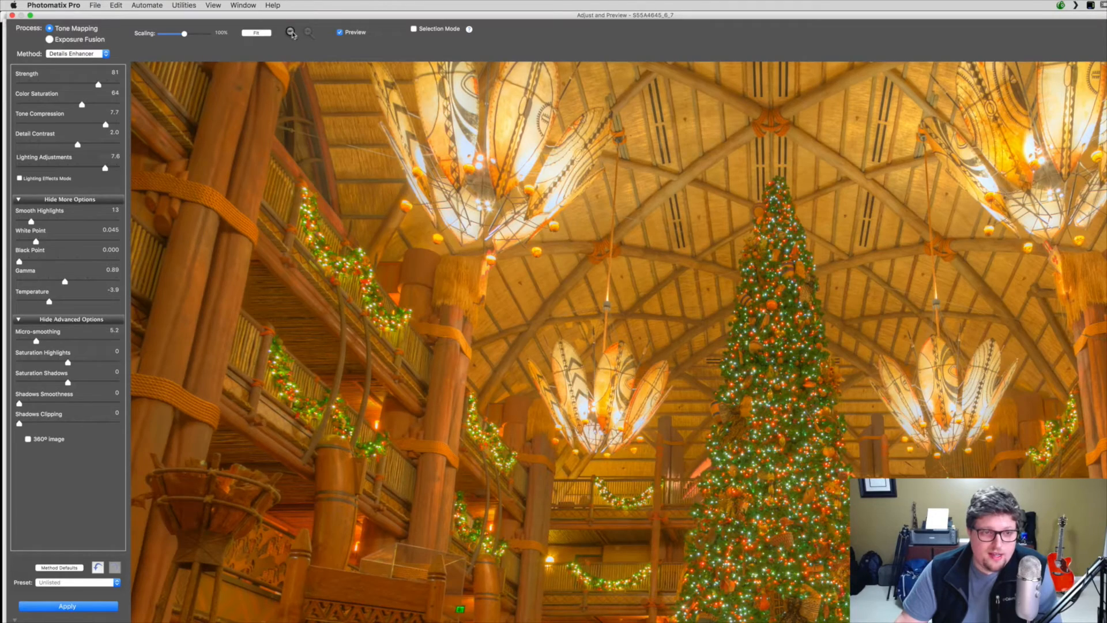
left_click(291, 33)
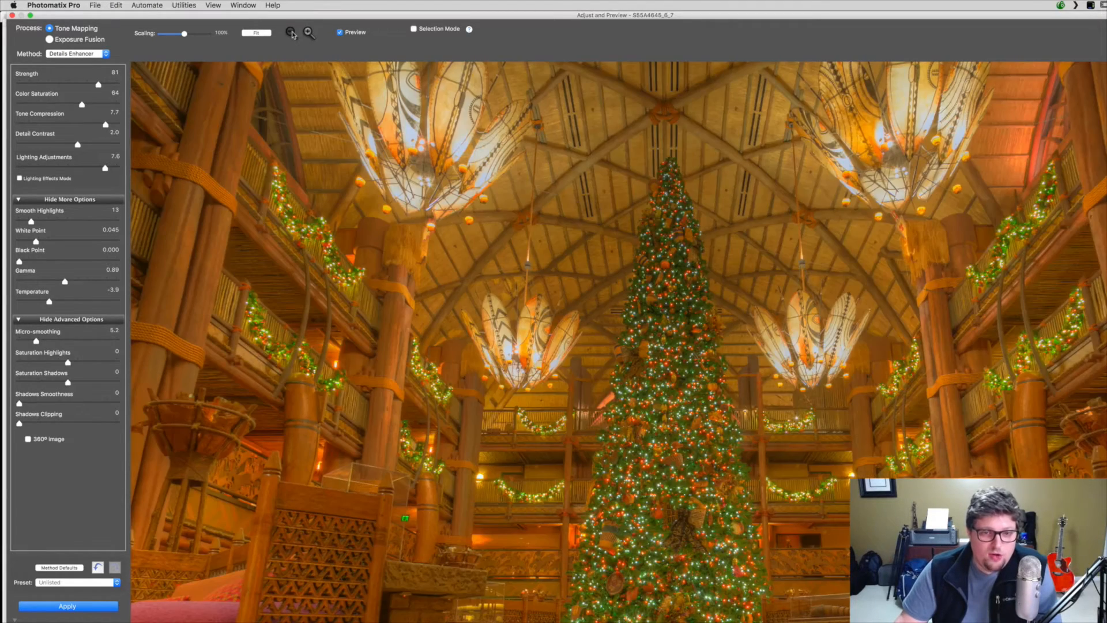
left_click(291, 33)
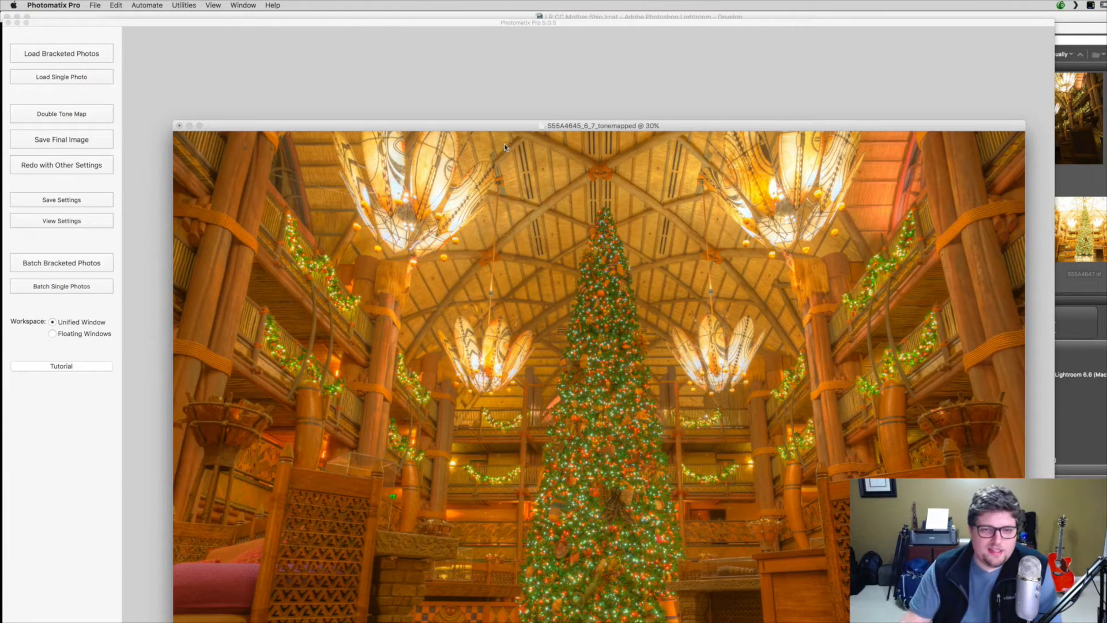
- Apply Medium Sharpening to the tone-mapped image and finish the Finishing Touch adjustments
left_click_drag(590, 127, 556, 64)
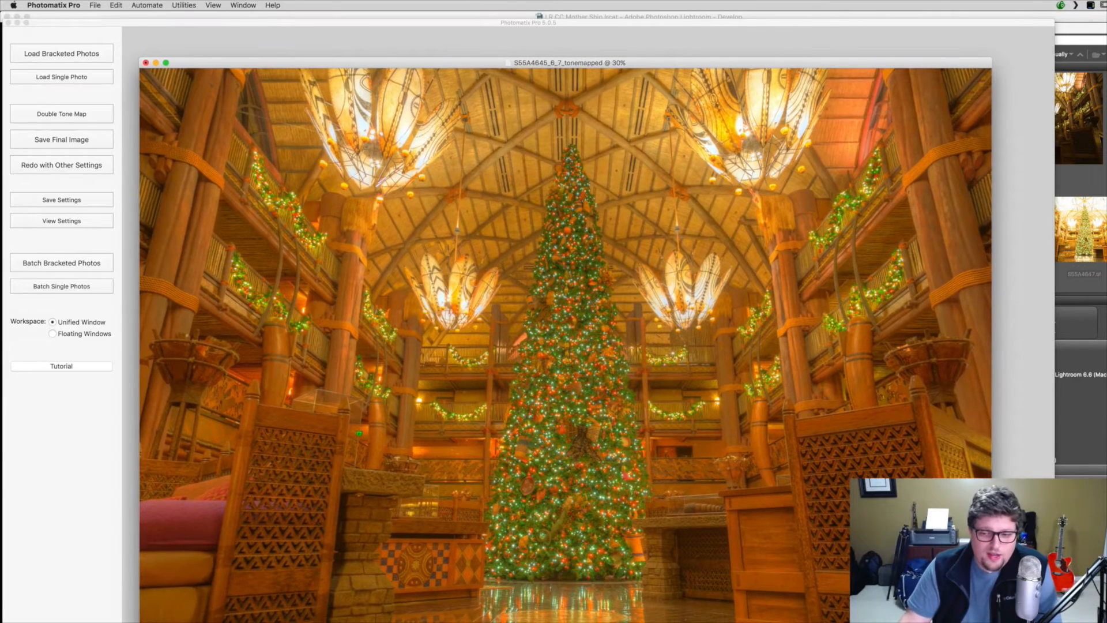
left_click_drag(797, 415, 737, 369)
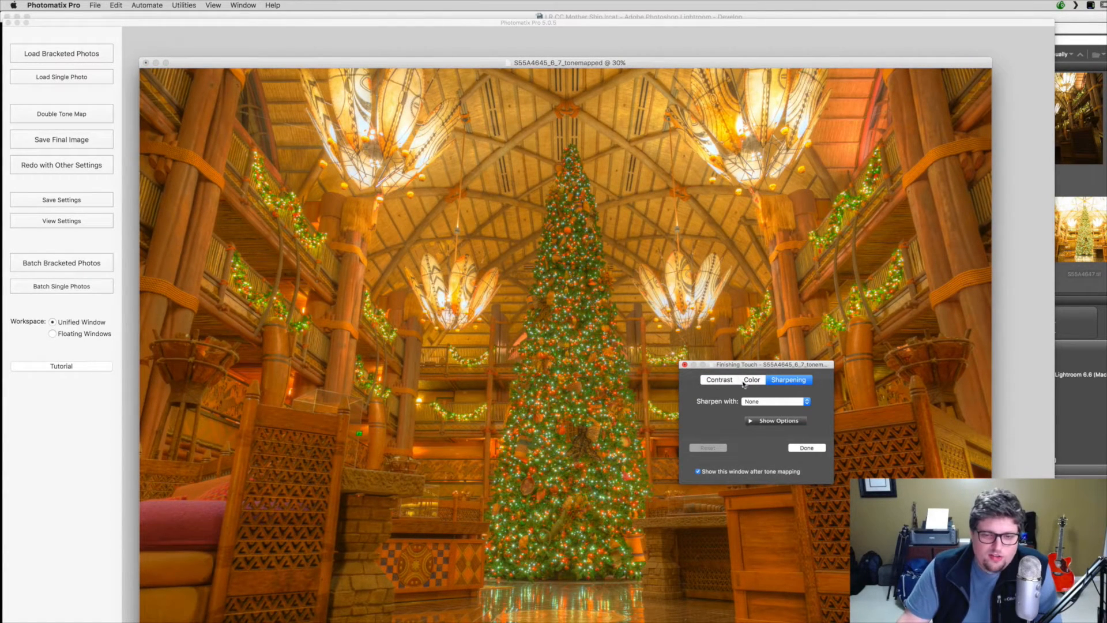
left_click(776, 404)
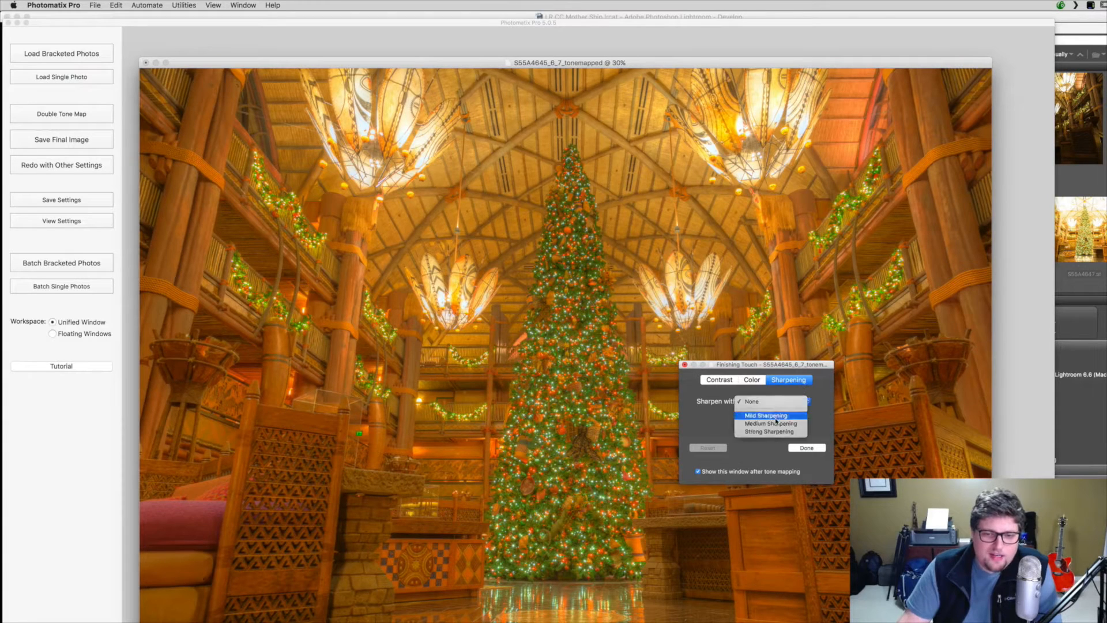
left_click(778, 426)
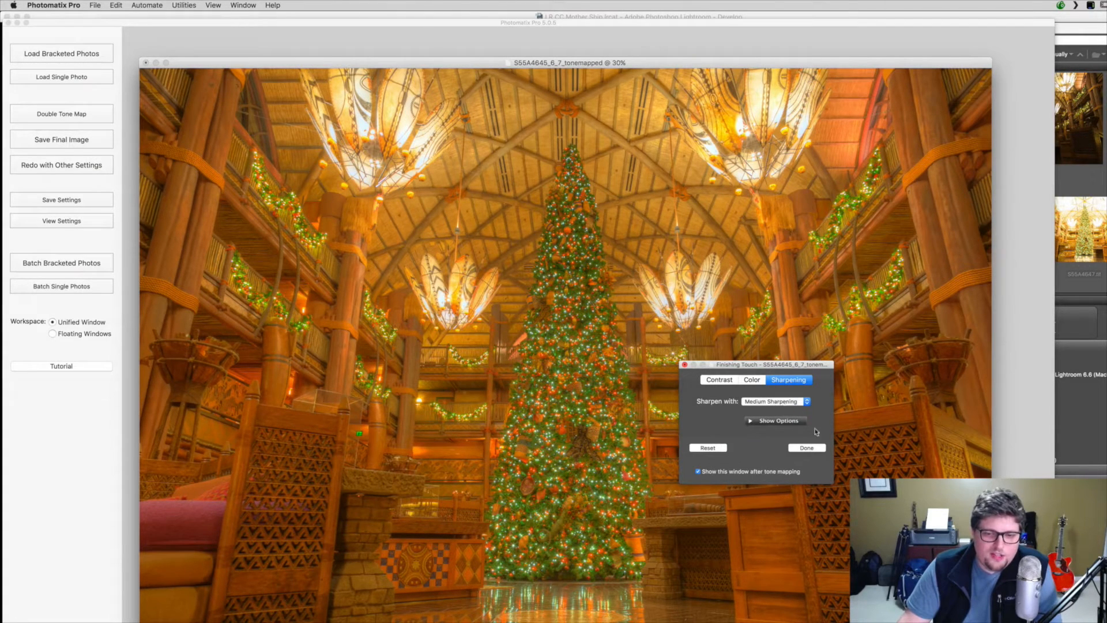
left_click(781, 404)
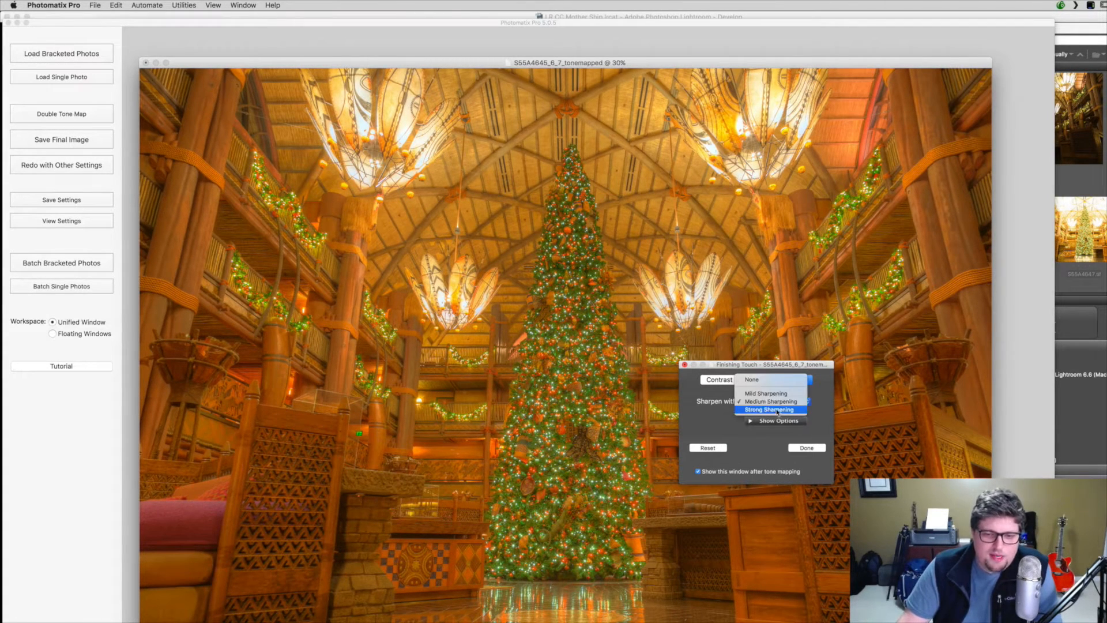
left_click(778, 401)
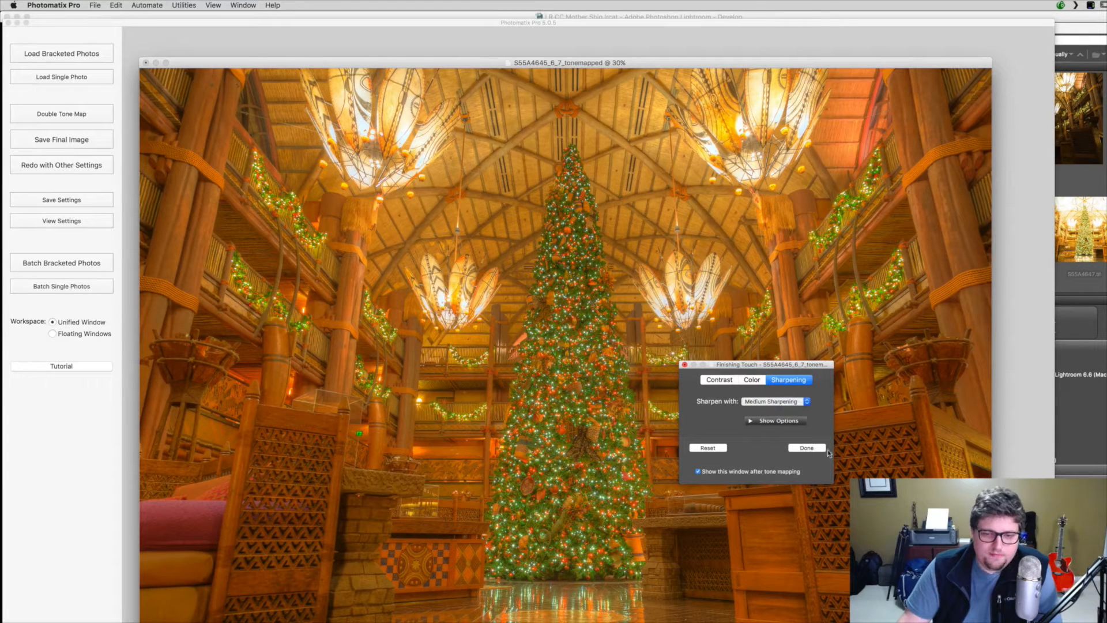
left_click(806, 448)
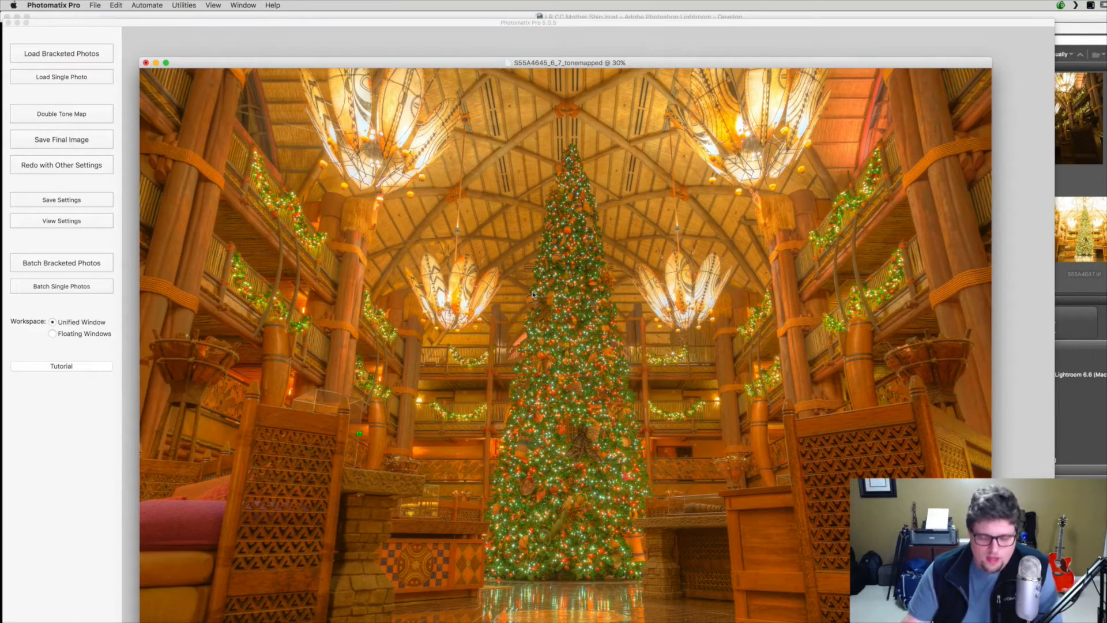
- Inspect the sharpened tone-mapped image up close from the tree base to the ceiling, and return to the full view
key("super+plus")
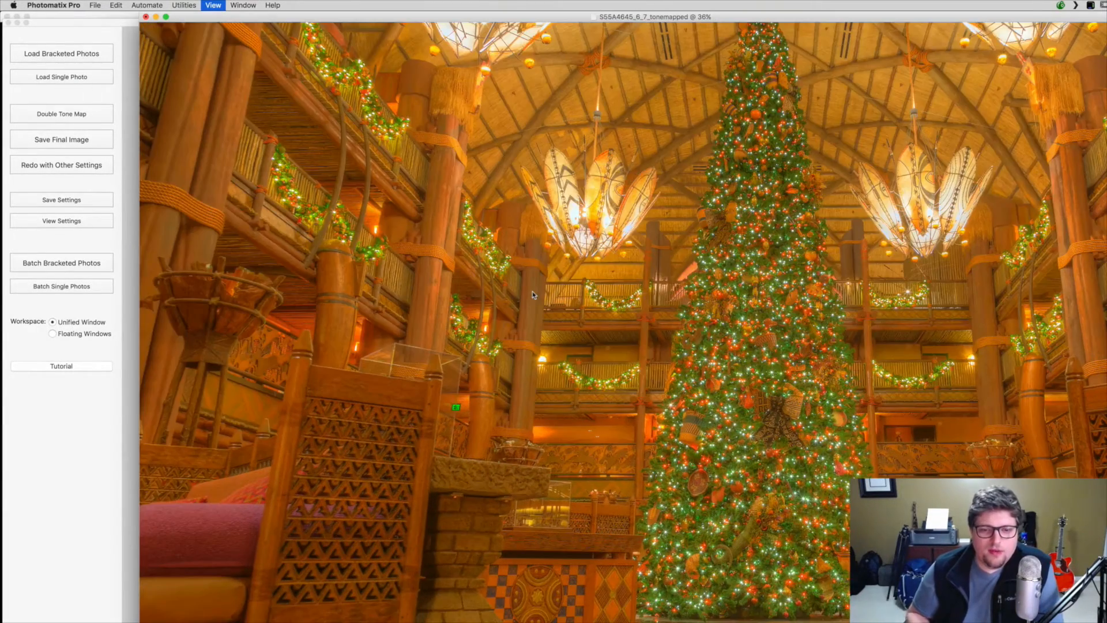
key("super+plus")
key("super+plus")
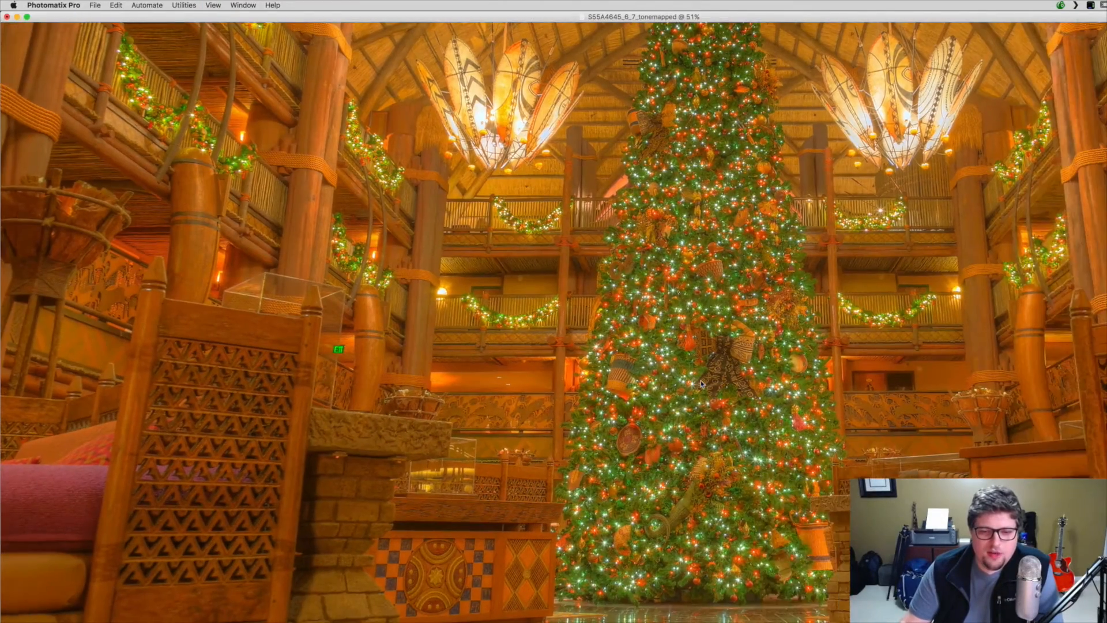
scroll(701, 379, "down", 5)
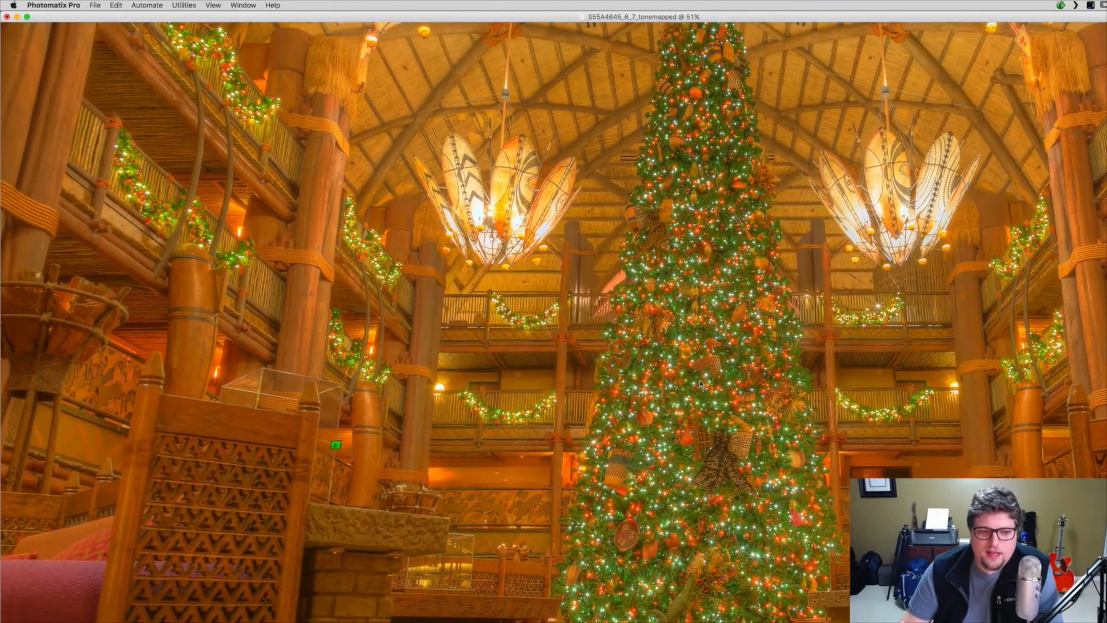
scroll(693, 383, "up", 12)
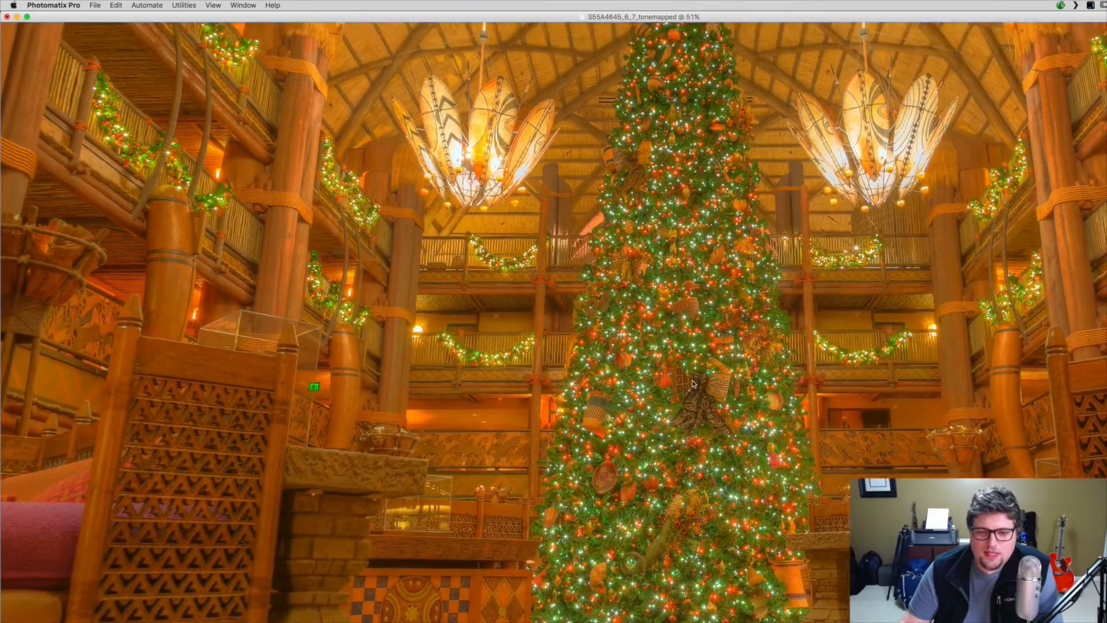
scroll(692, 384, "down", 1)
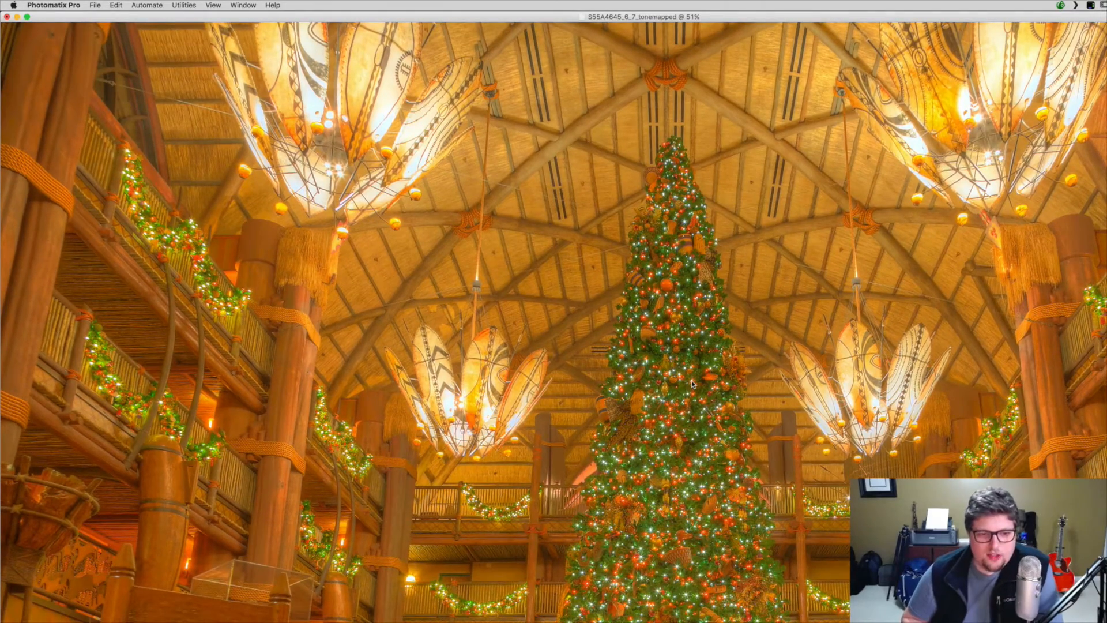
key("super+minus")
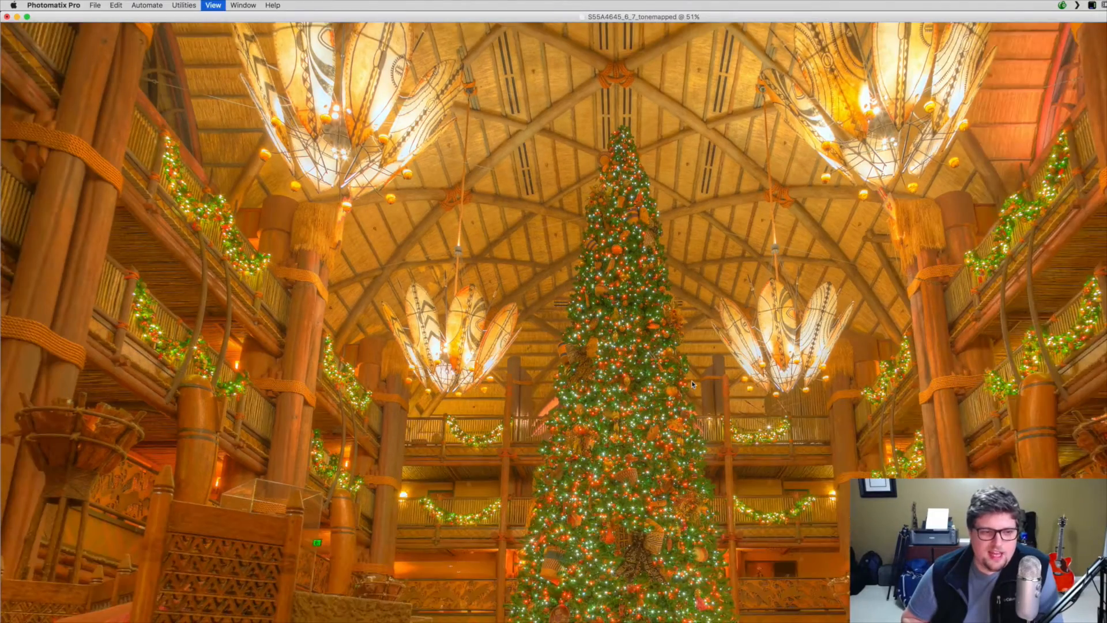
key("super+minus")
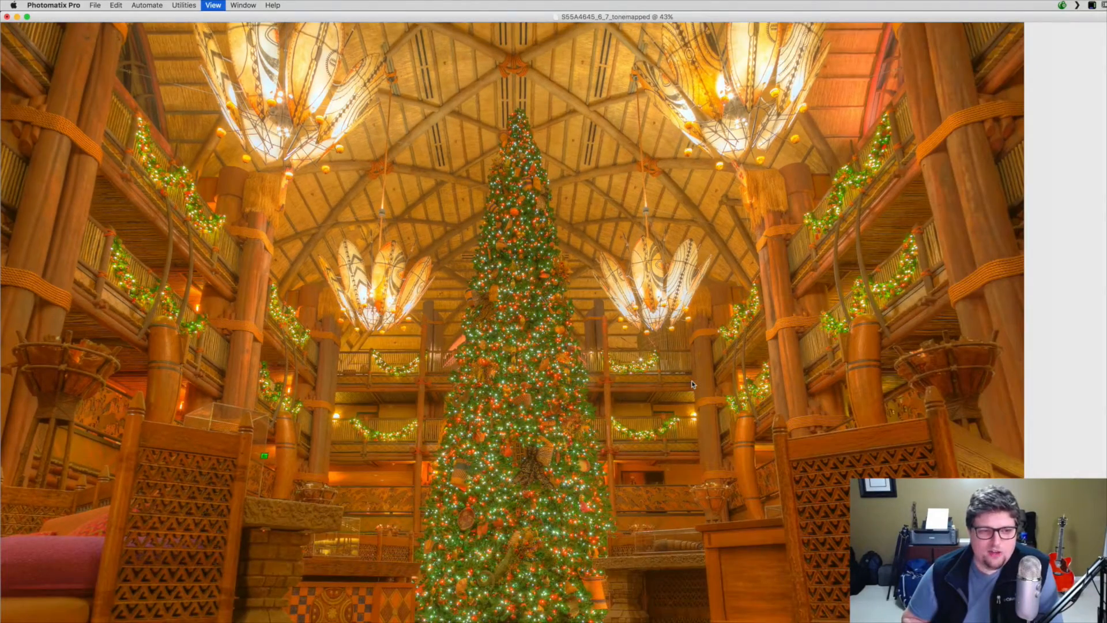
key("super+minus")
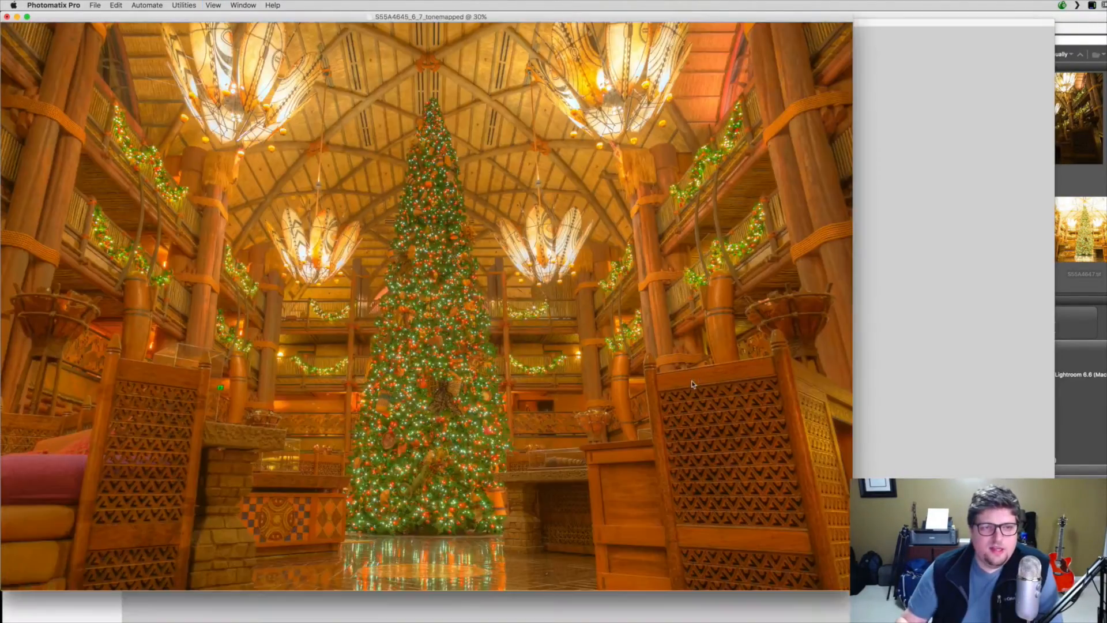
- Quit Photomatix Pro, saving the image as S55A4645_6_7_tonemapped in TIFF 16-bit format in the Processing folder
left_click(53, 5)
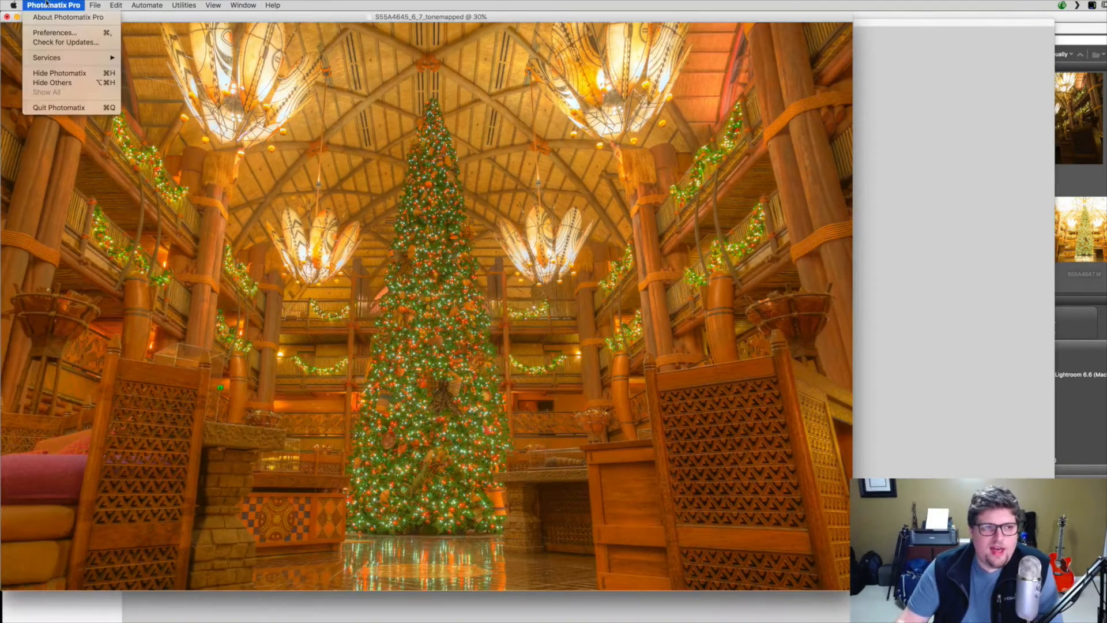
left_click(73, 109)
left_click(721, 226)
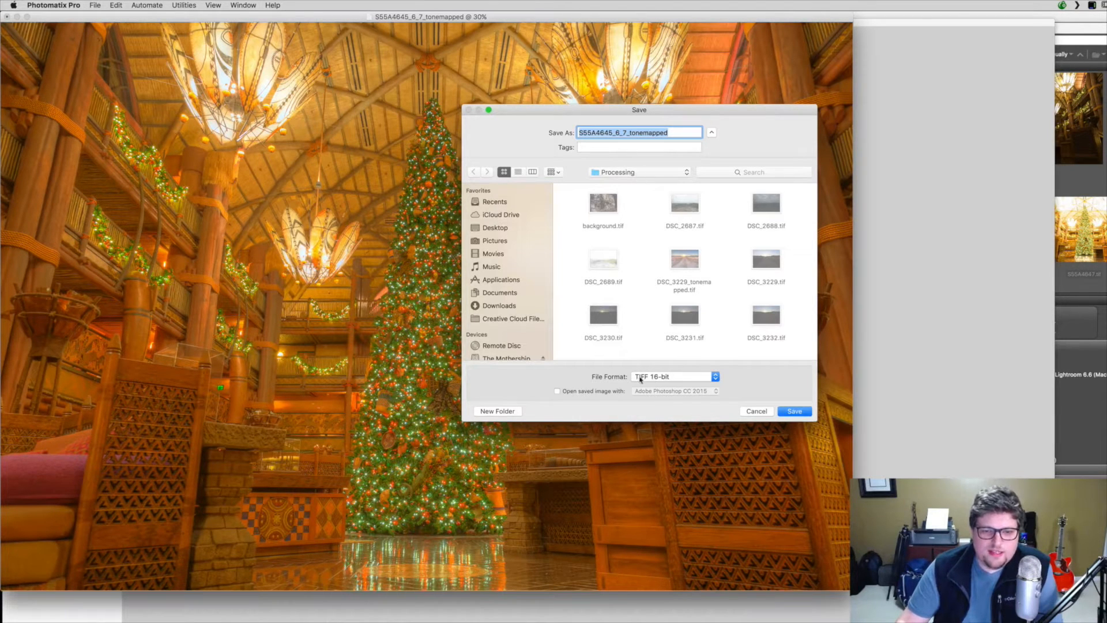
left_click(795, 411)
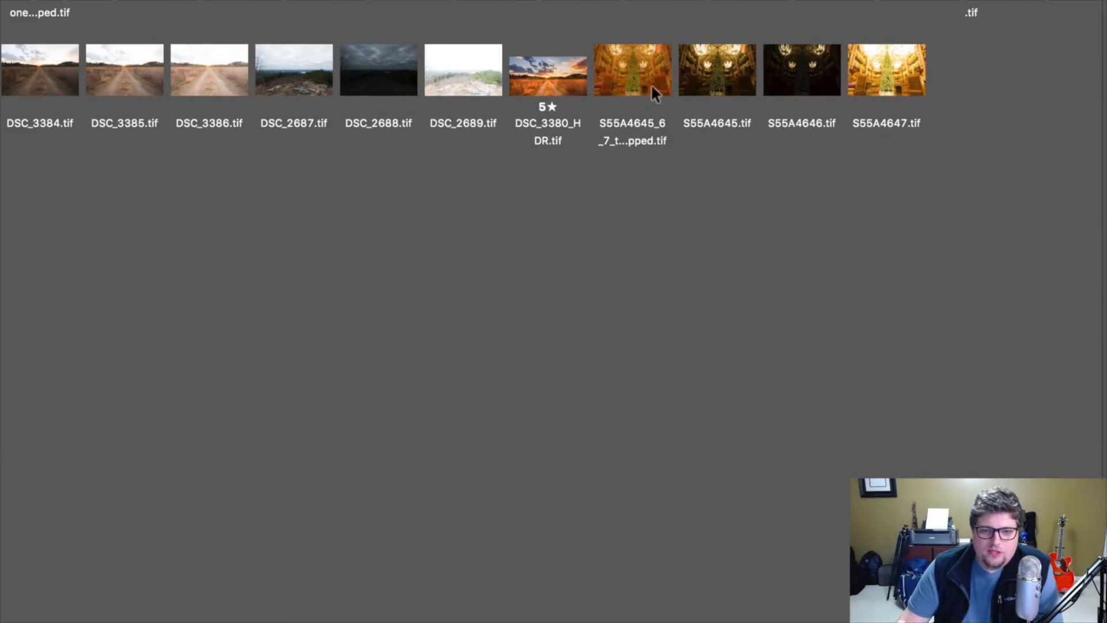
- In Adobe Bridge, go through the tone-mapped TIFF and the source exposures S55A4645, S55A4646 and S55A4647
left_click_drag(661, 182, 908, 55)
left_click(790, 158)
left_click(716, 63)
left_click(801, 64)
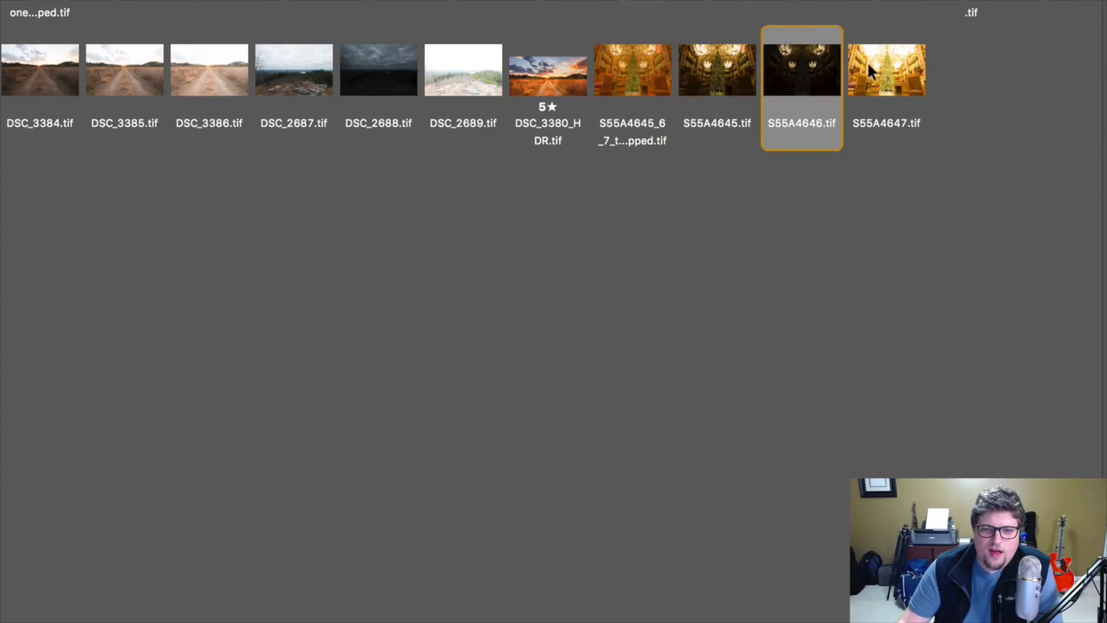
left_click(867, 61)
left_click(634, 57)
left_click(644, 186)
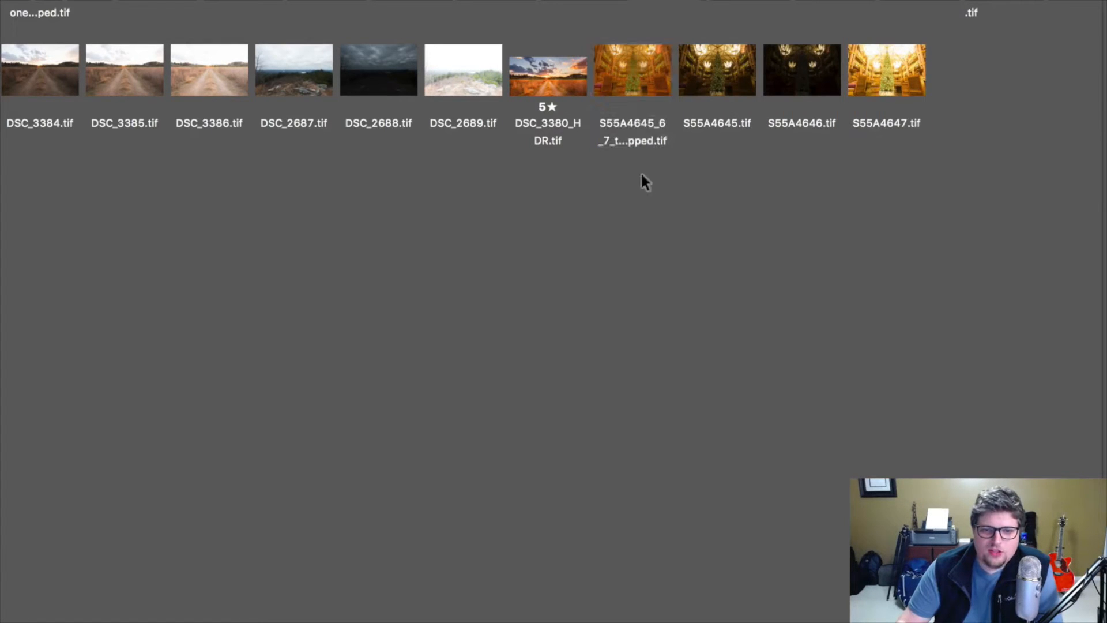
- Select the tone-mapped TIFF with its three source exposures and locate the Load Files into Photoshop Layers command
left_click_drag(648, 195, 922, 84)
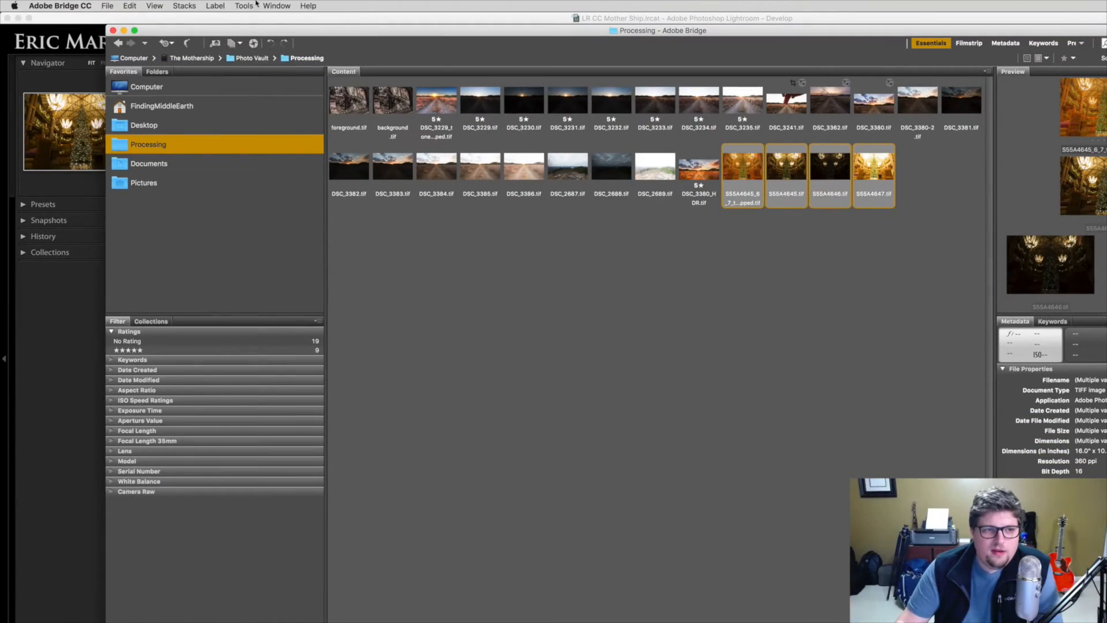
left_click(244, 5)
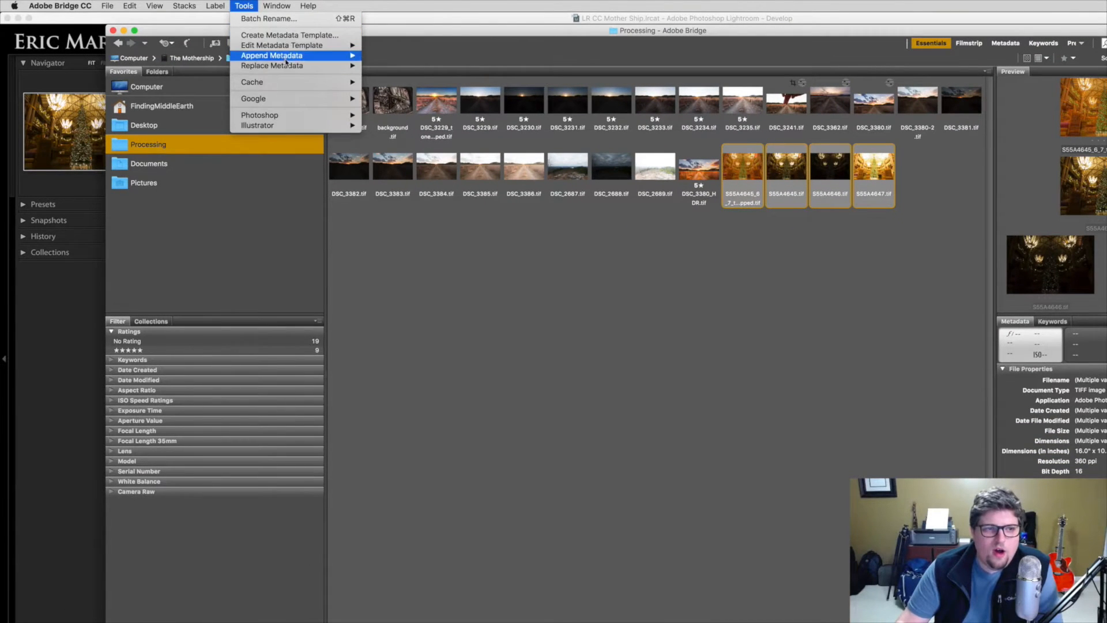
mouse_move(285, 116)
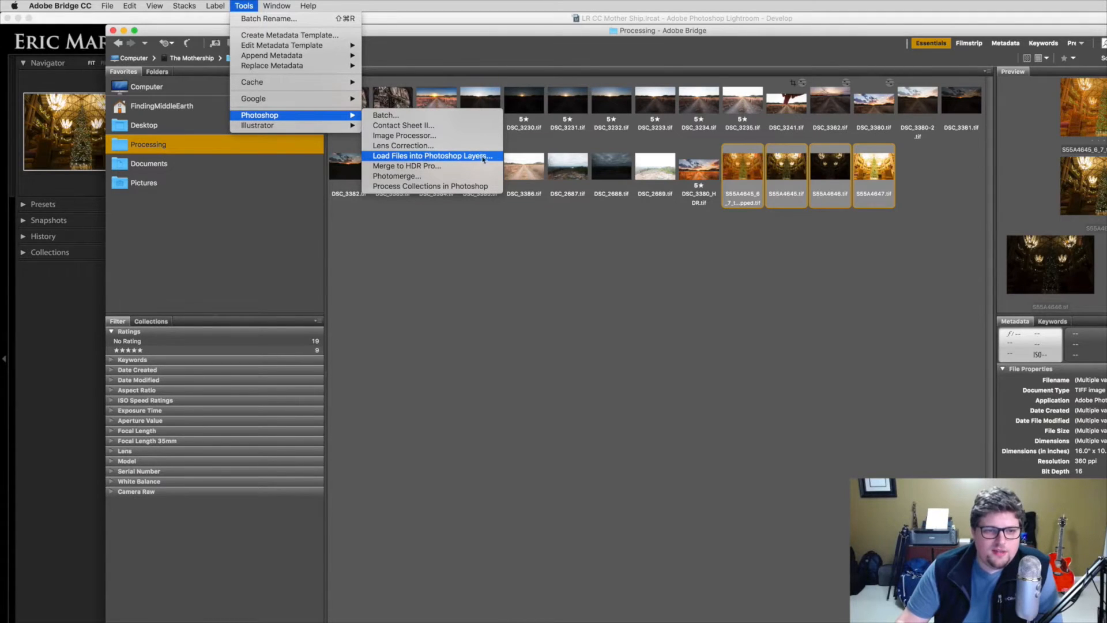
left_click(502, 229)
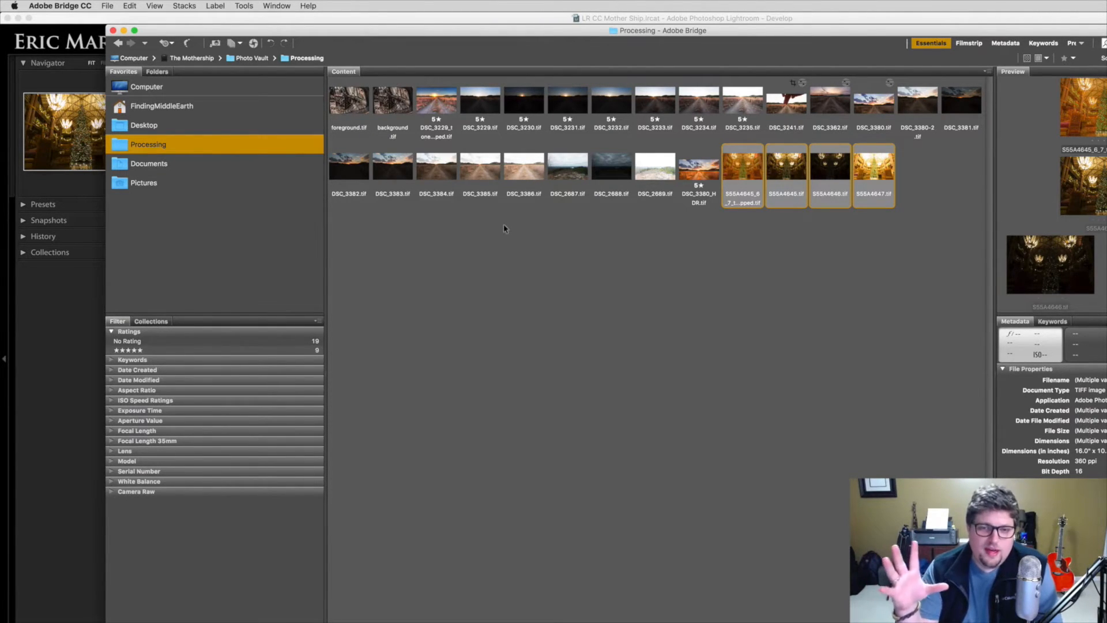
- Select only the tone-mapped TIFF, view it full screen, and return to the Processing folder contents
left_click(715, 260)
left_click(745, 163)
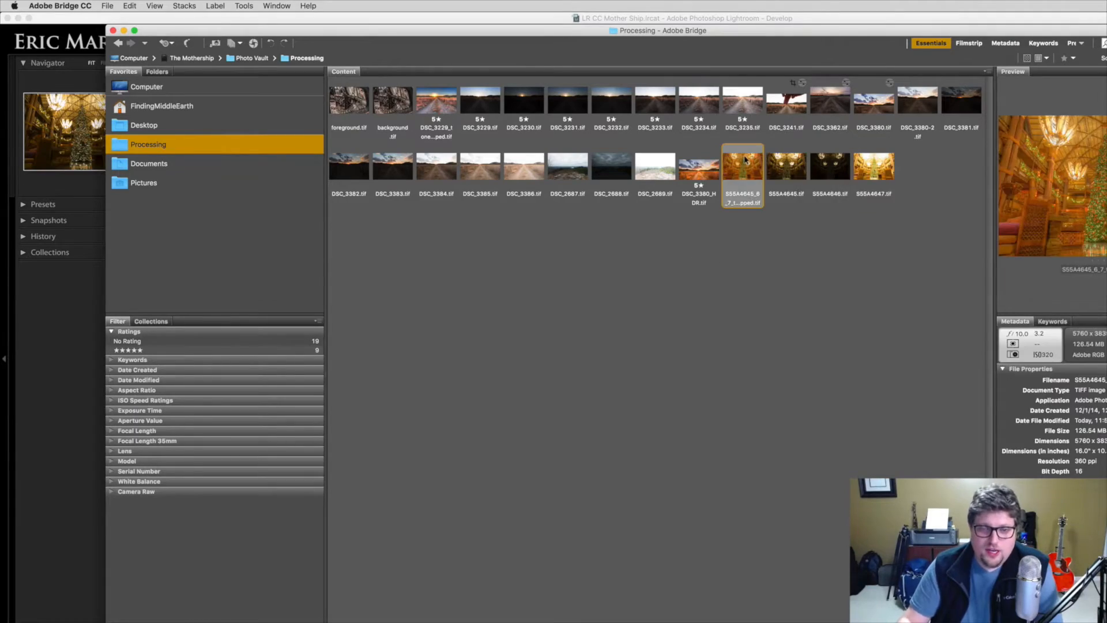
key("space")
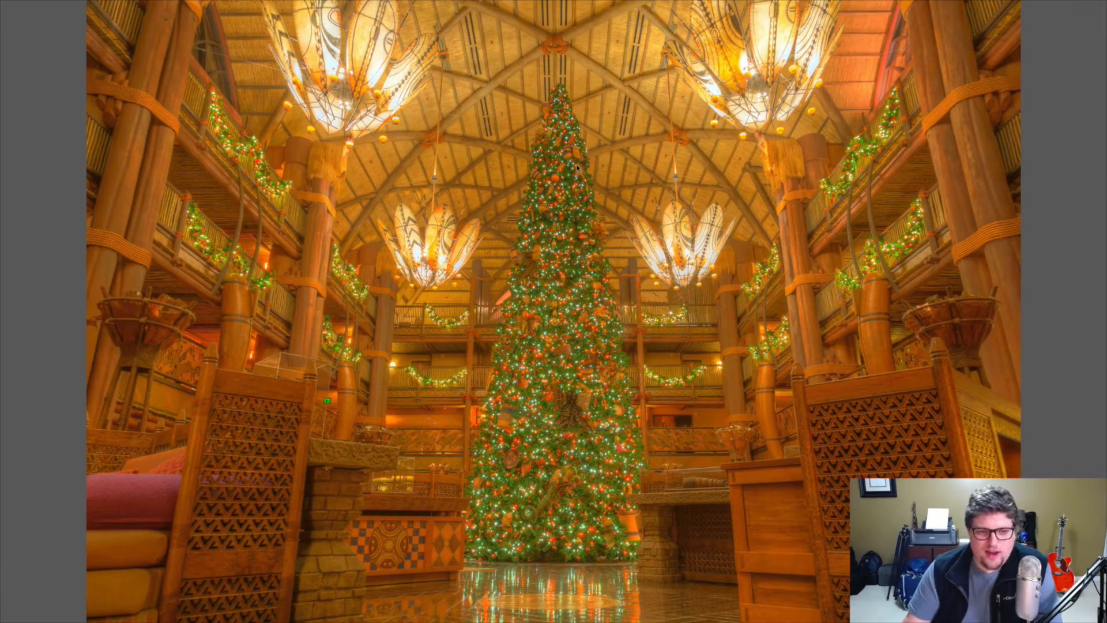
key("space")
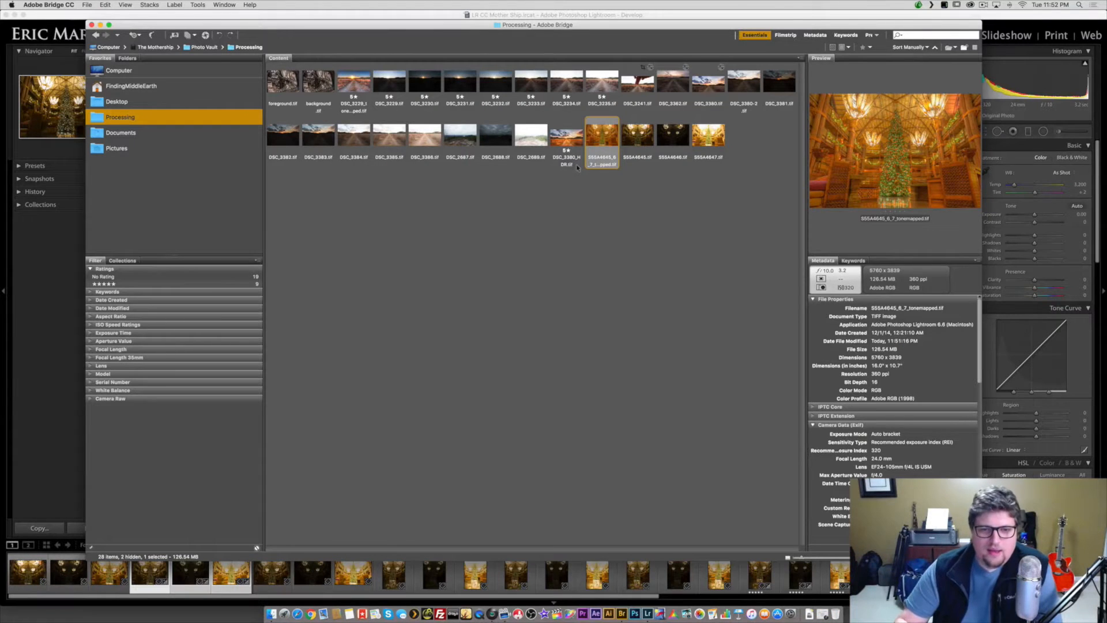
- Inspect the tone-mapped TIFF full screen, magnifying the tree and chandeliers, and return to the folder contents
left_click(630, 173)
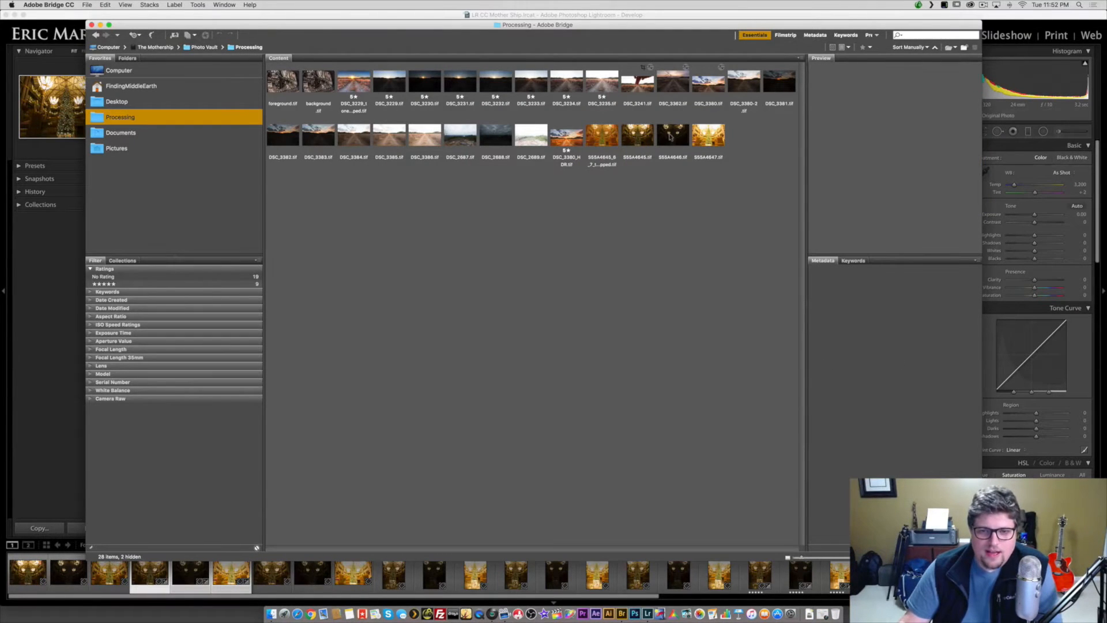
left_click(607, 138)
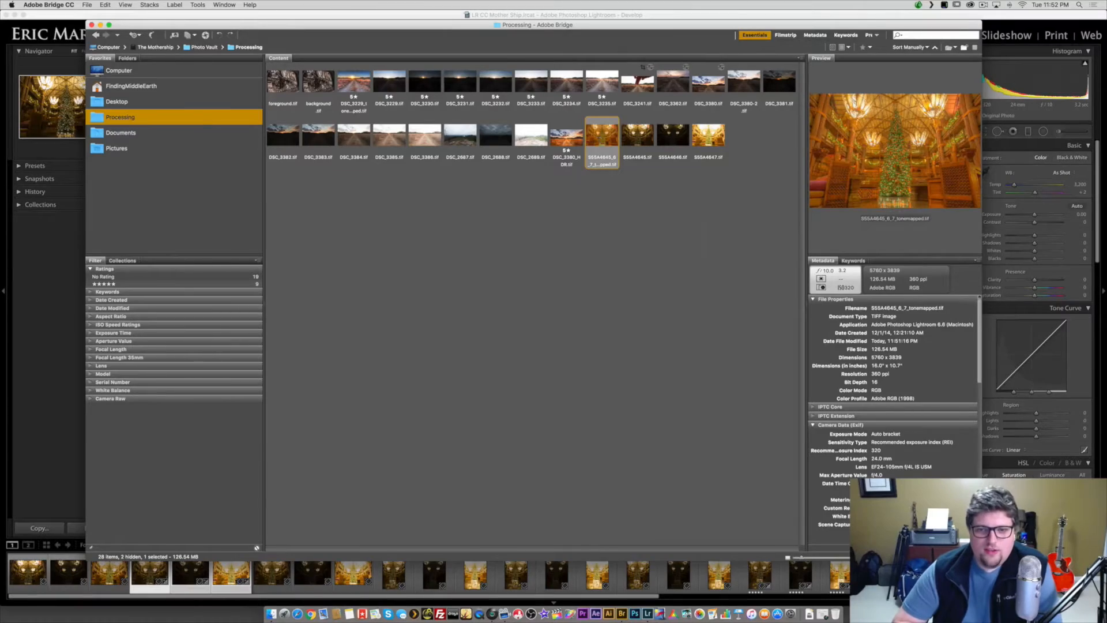
key("space")
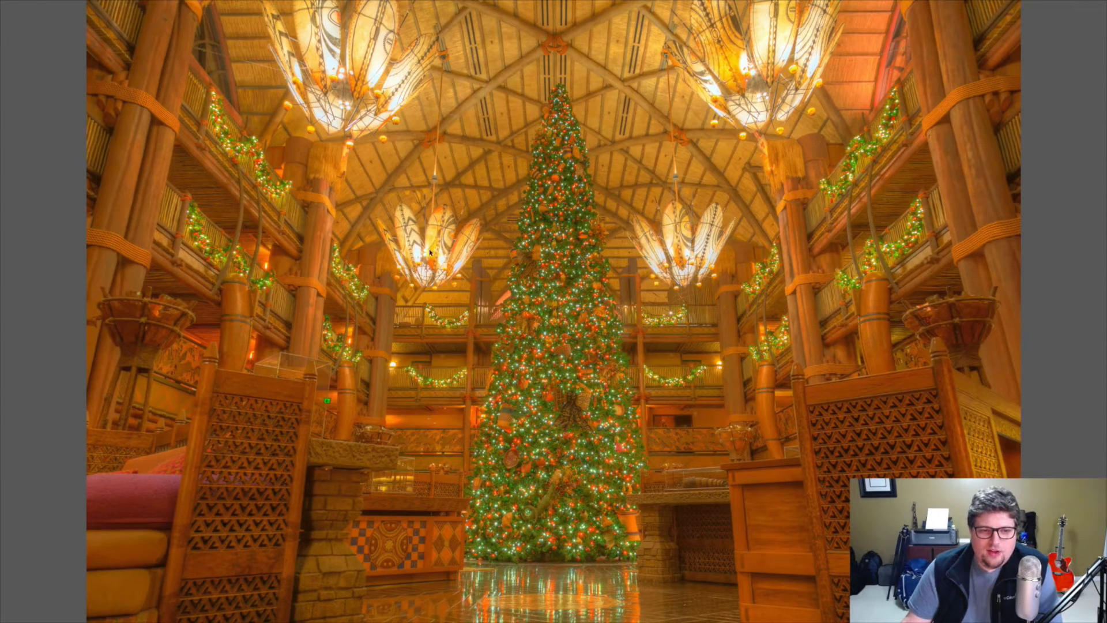
scroll(538, 230, "up", 3)
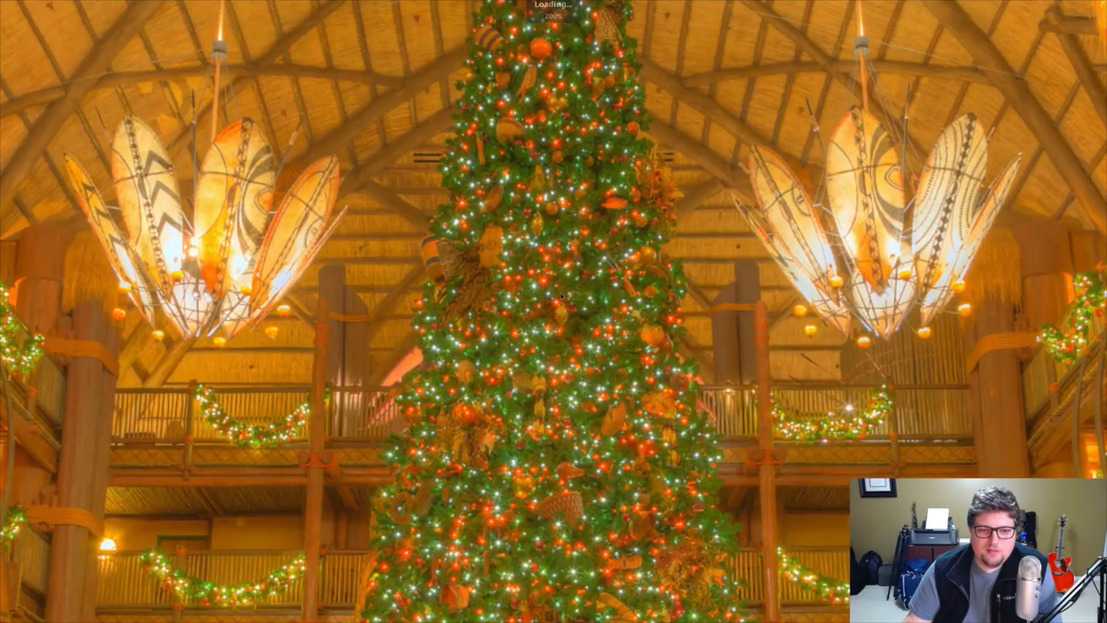
scroll(552, 211, "down", 3)
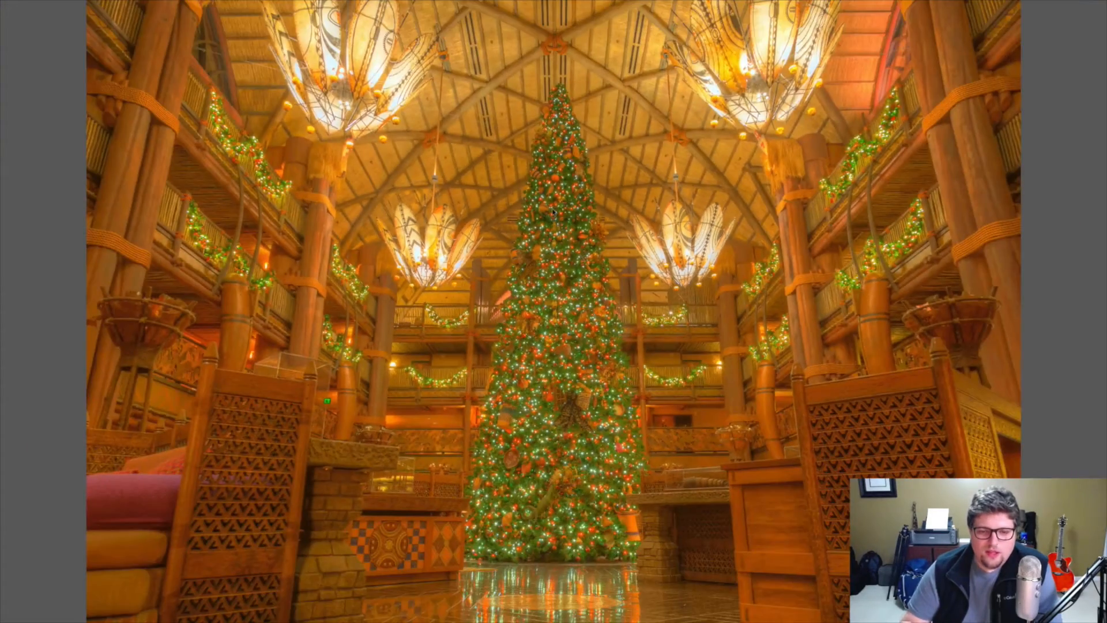
key("space")
- Go on to the dark exposure S55A4646, inspect its chandeliers and tree full screen at higher magnification, and return to the folder contents
key("Right")
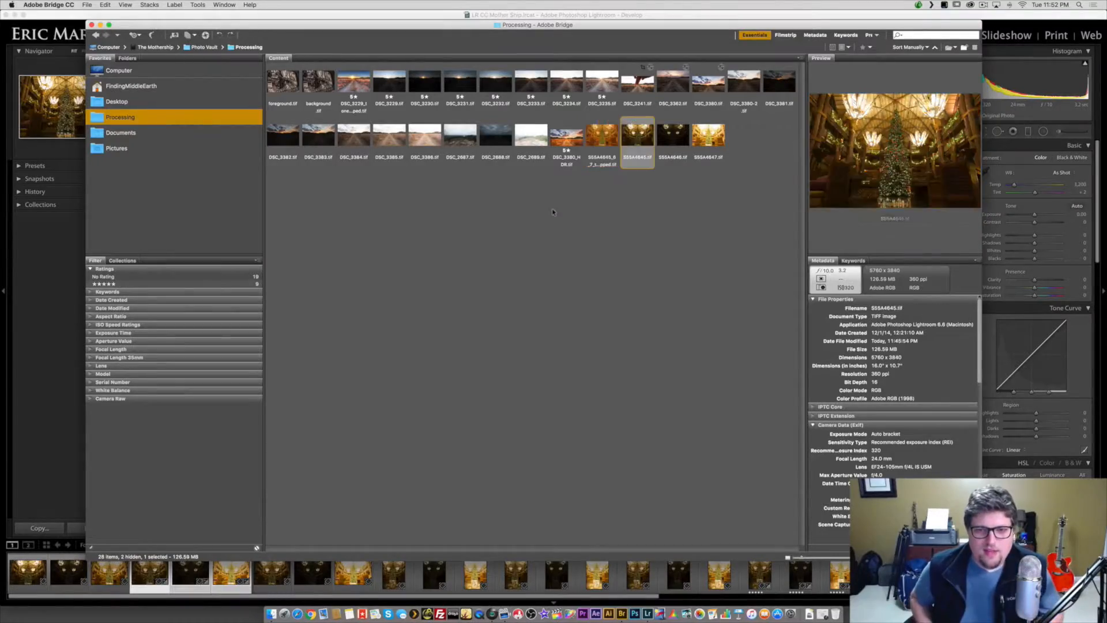
key("space")
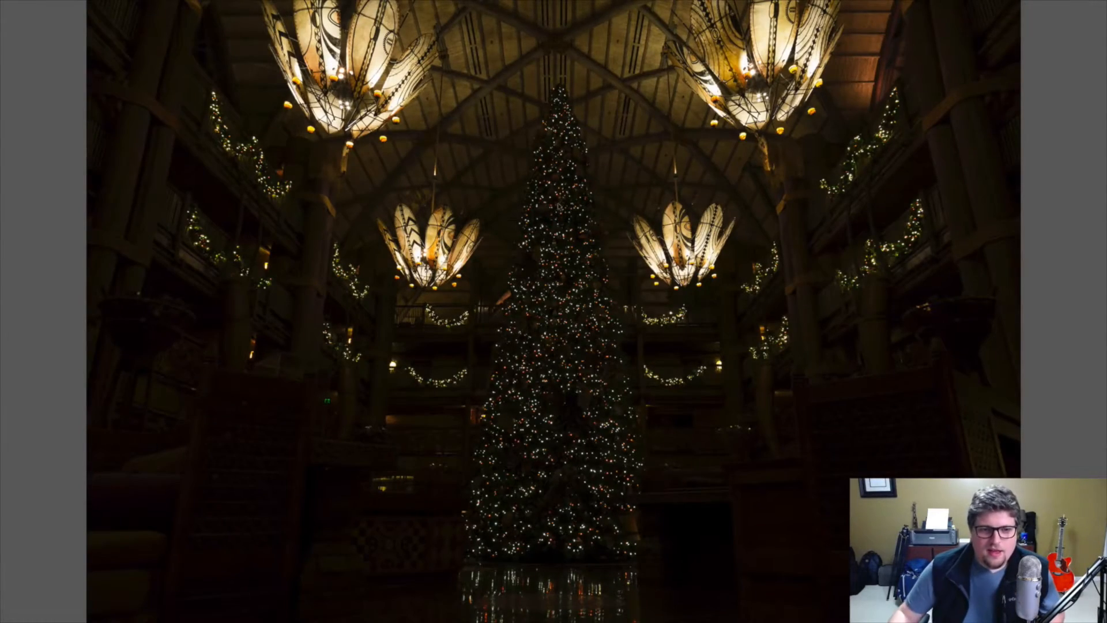
scroll(561, 241, "up", 2)
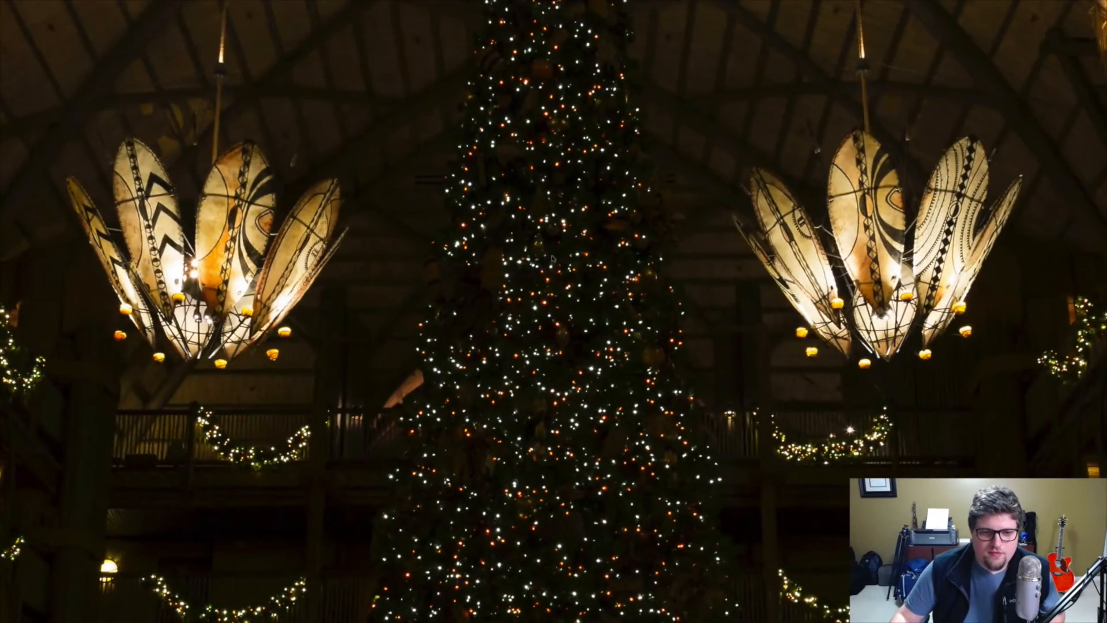
scroll(557, 311, "down", 2)
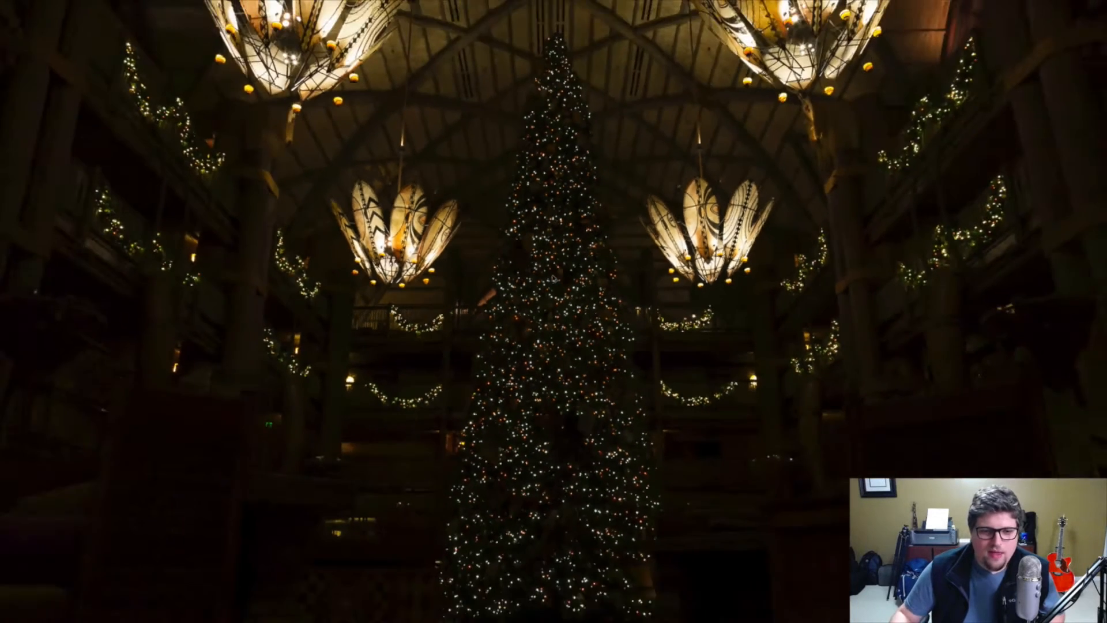
key("space")
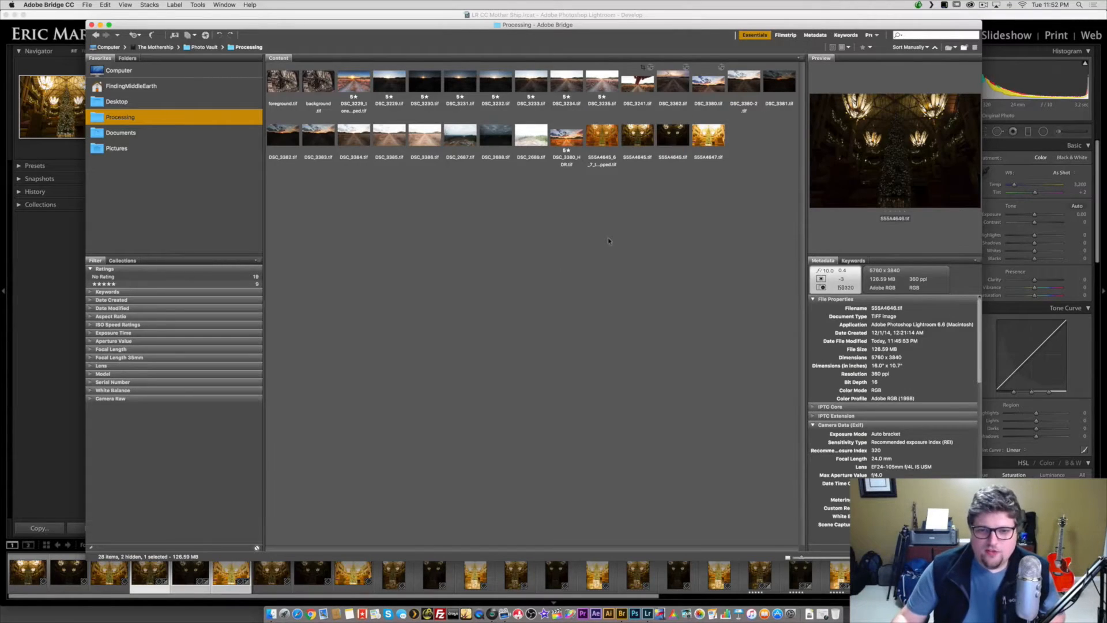
- Select only the three source exposures S55A4645, S55A4646 and S55A4647, leaving out the tone-mapped TIFF
left_click(594, 181)
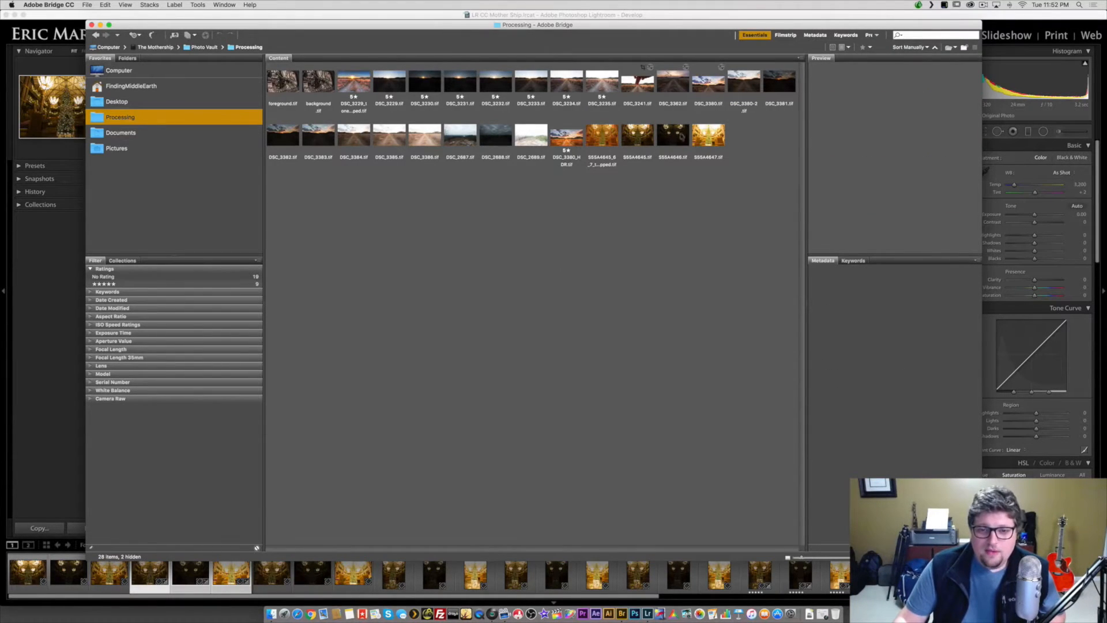
left_click(601, 133)
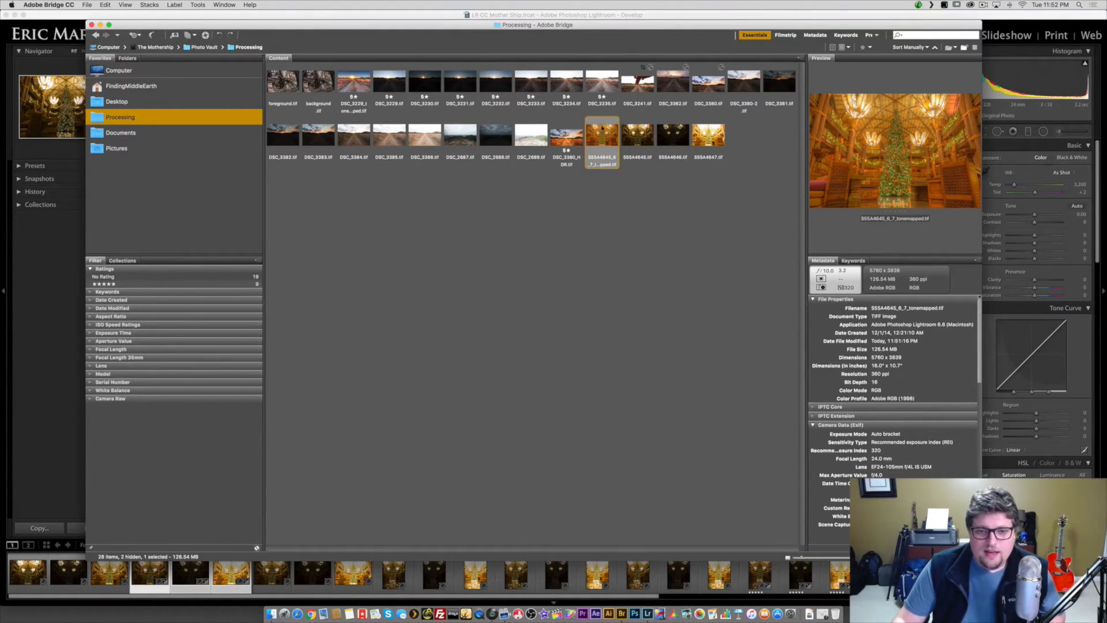
left_click(613, 178)
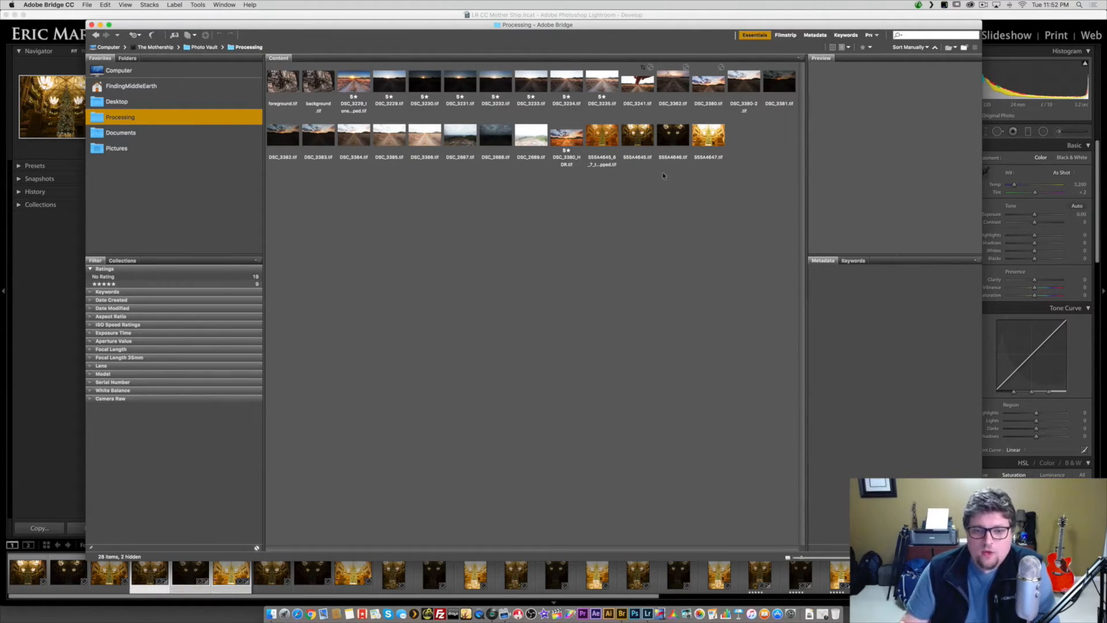
left_click(644, 138)
left_click(723, 134, "shift")
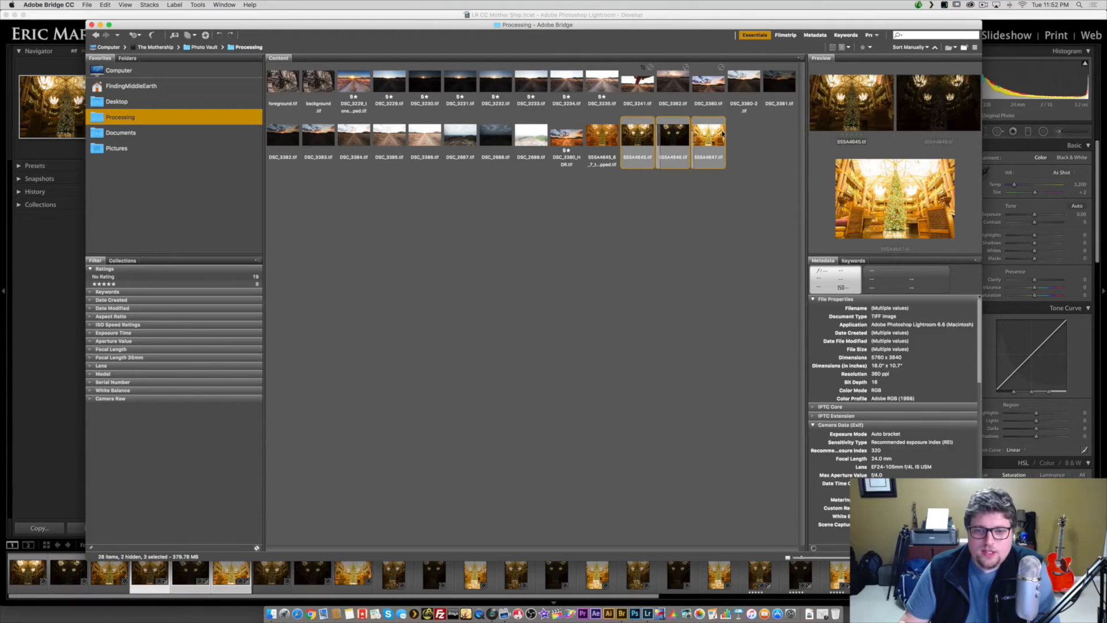
left_click(712, 184)
left_click_drag(641, 178, 713, 128)
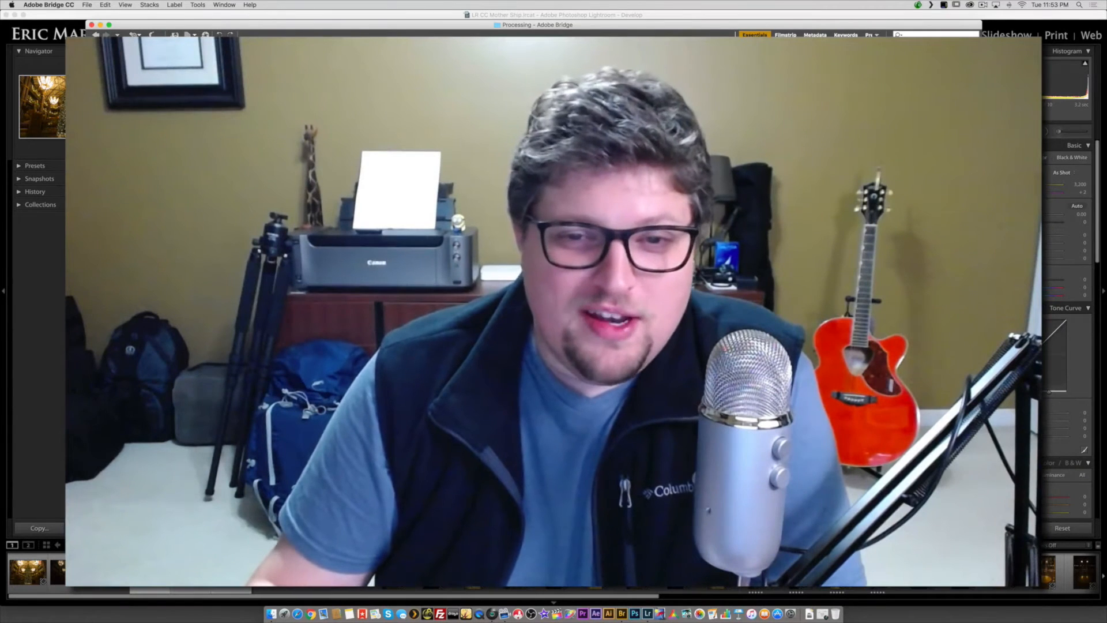
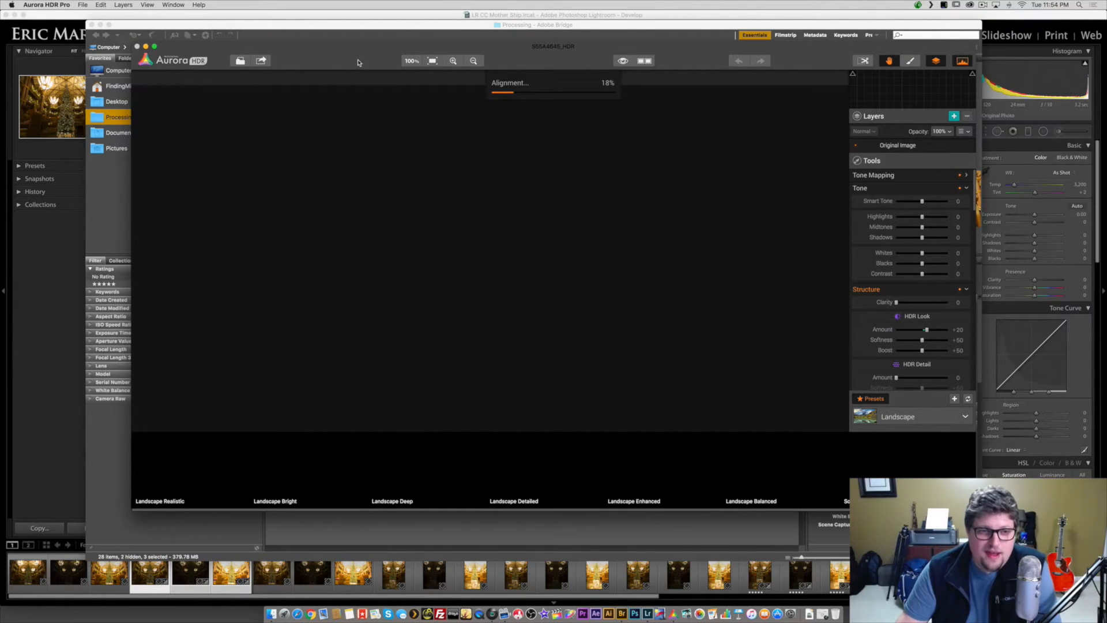
left_click_drag(357, 60, 229, 35)
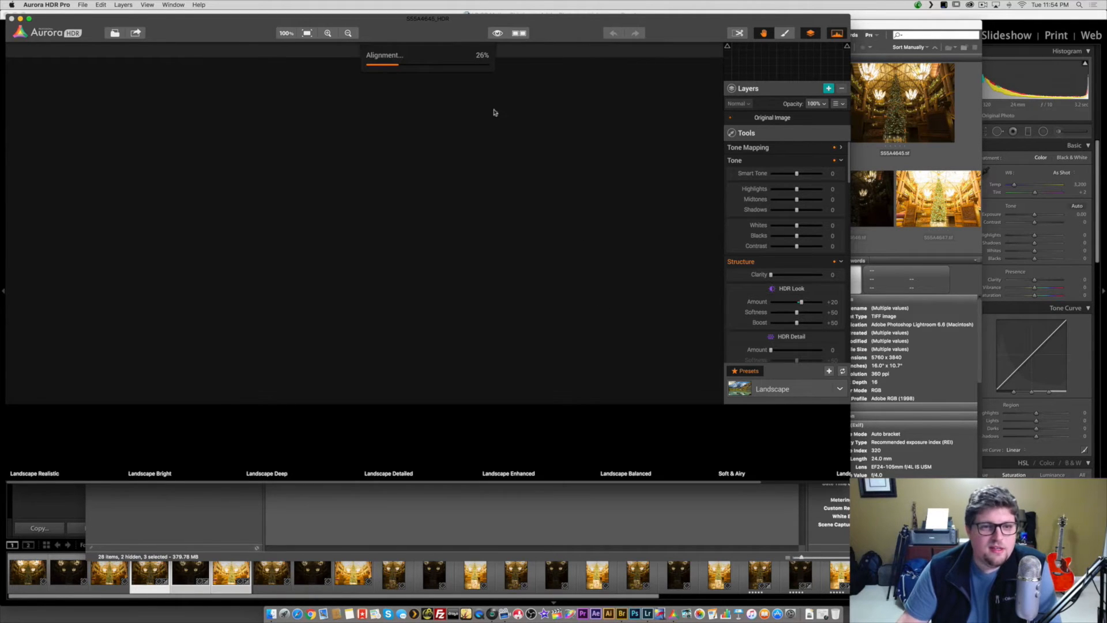
left_click_drag(441, 30, 483, 39)
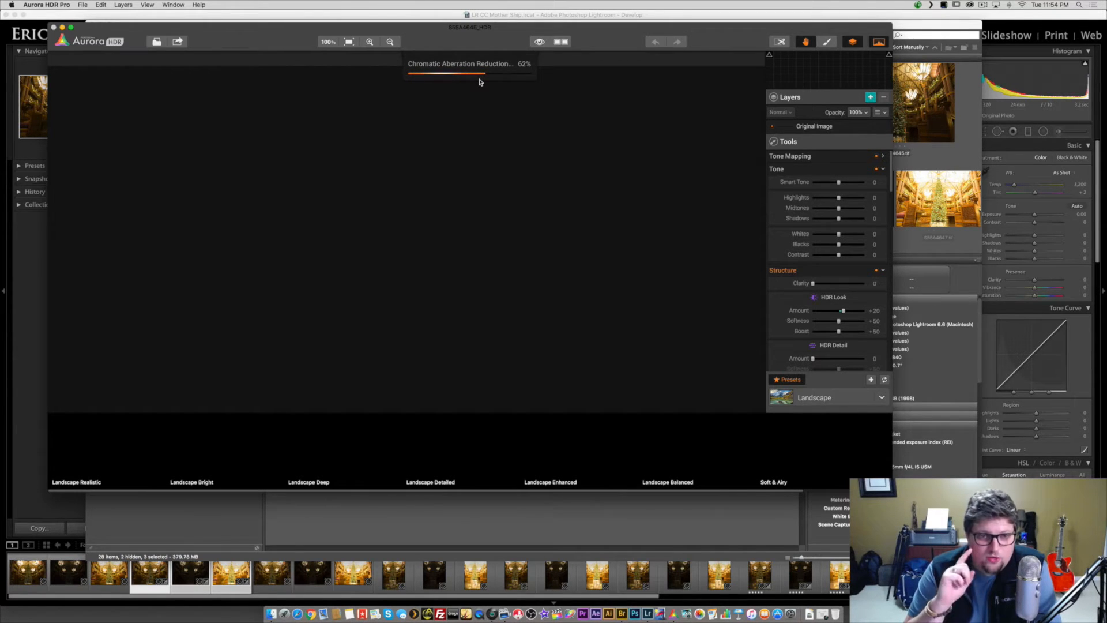
left_click_drag(477, 42, 502, 49)
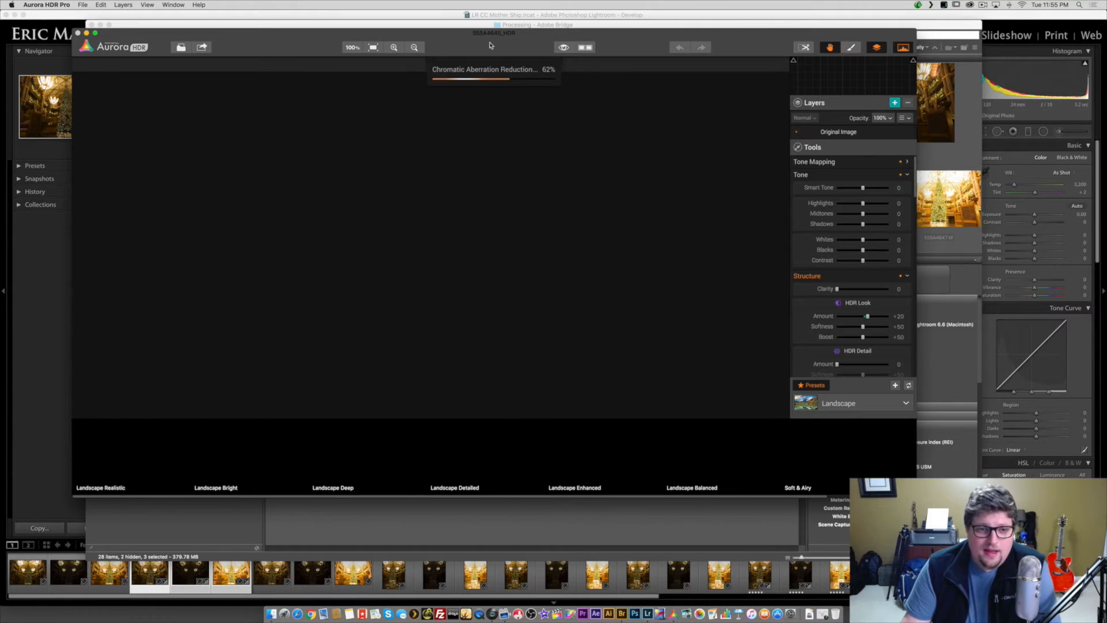
mouse_move(491, 45)
left_mouse_down()
mouse_move(517, 46)
mouse_move(503, 37)
left_mouse_up()
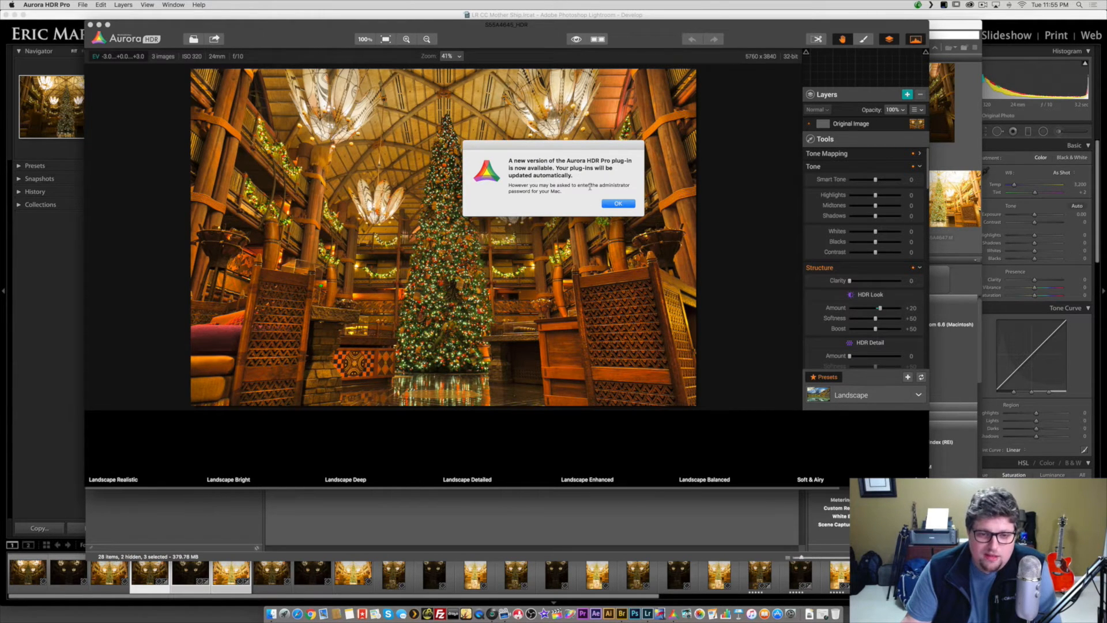
- Acknowledge the Aurora HDR Pro plug-in update notice and cancel the administrator password request
key("Return")
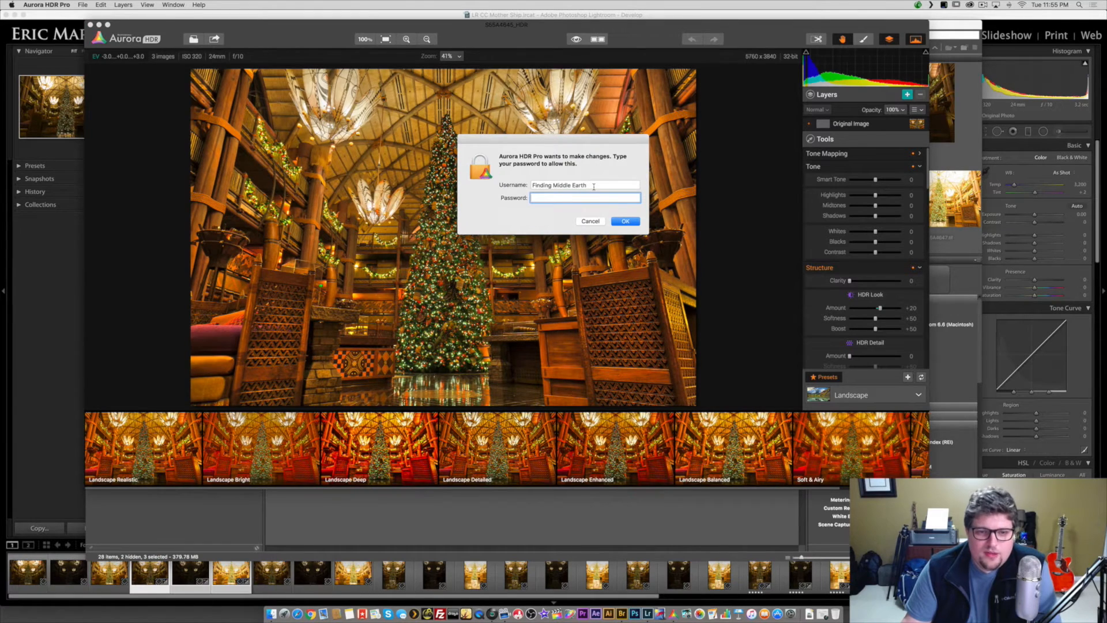
left_click(594, 220)
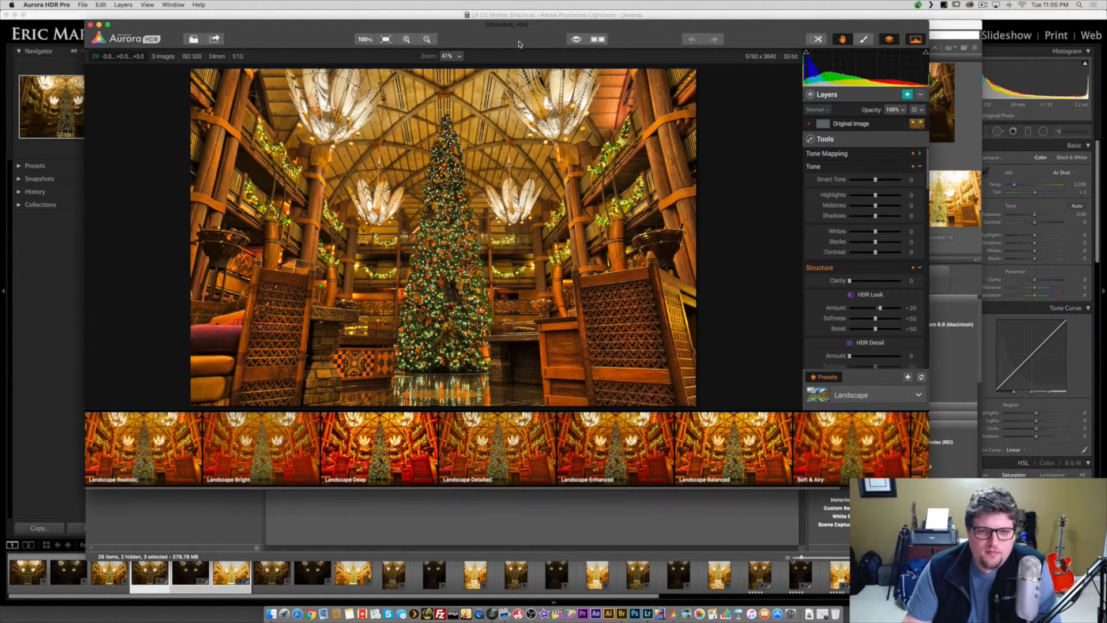
left_click_drag(520, 45, 529, 47)
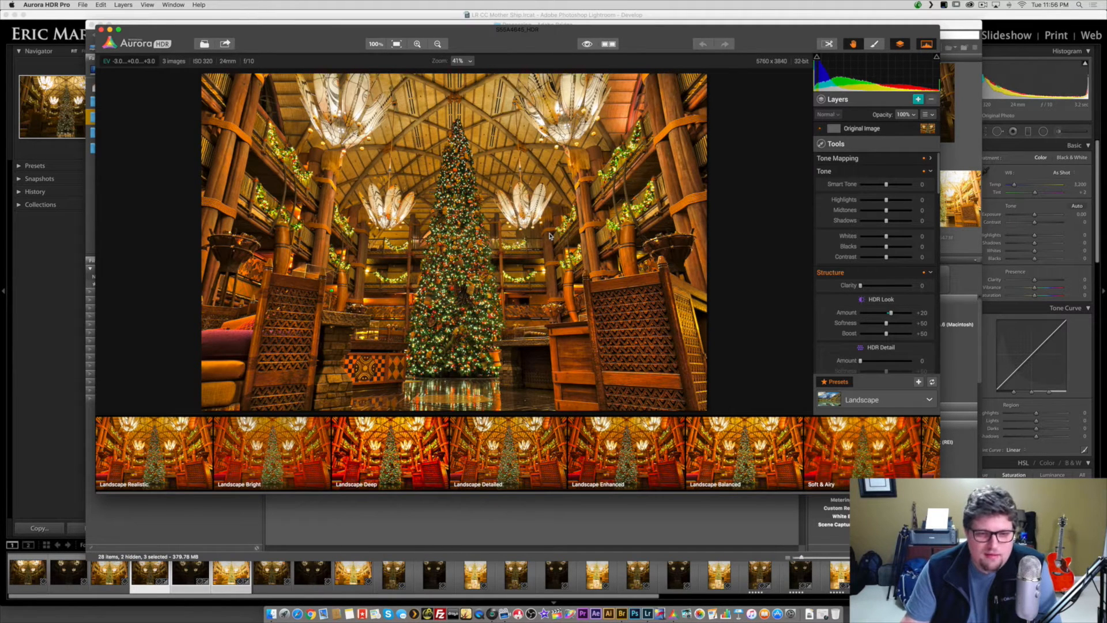
- Switch briefly to Bridge and back to Aurora HDR Pro, check it for updates, and close the update message
left_click(622, 614)
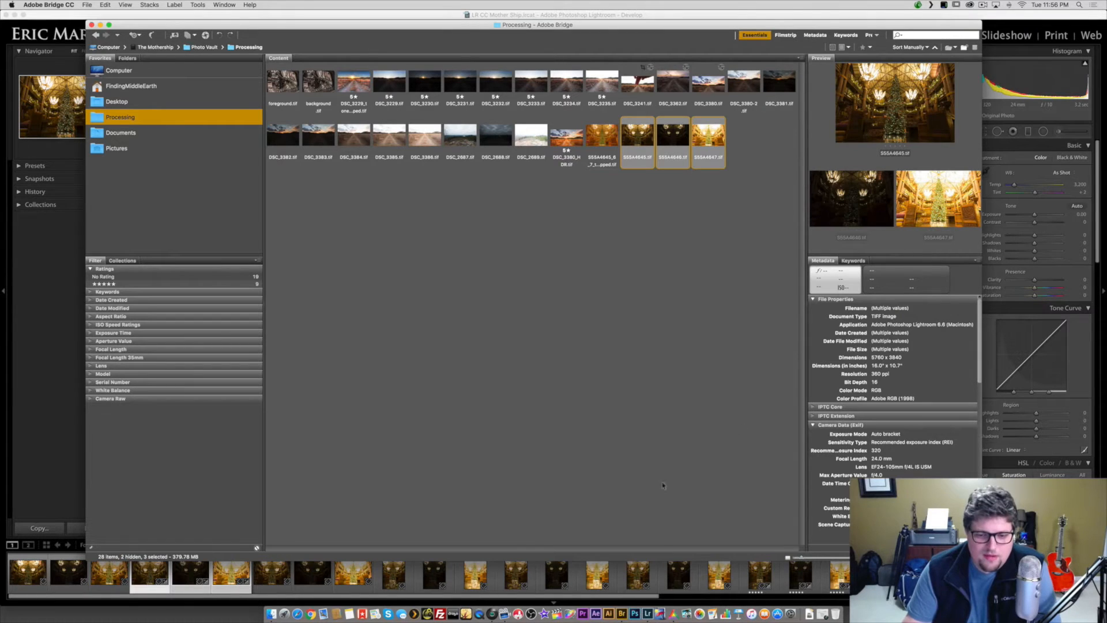
left_click(673, 614)
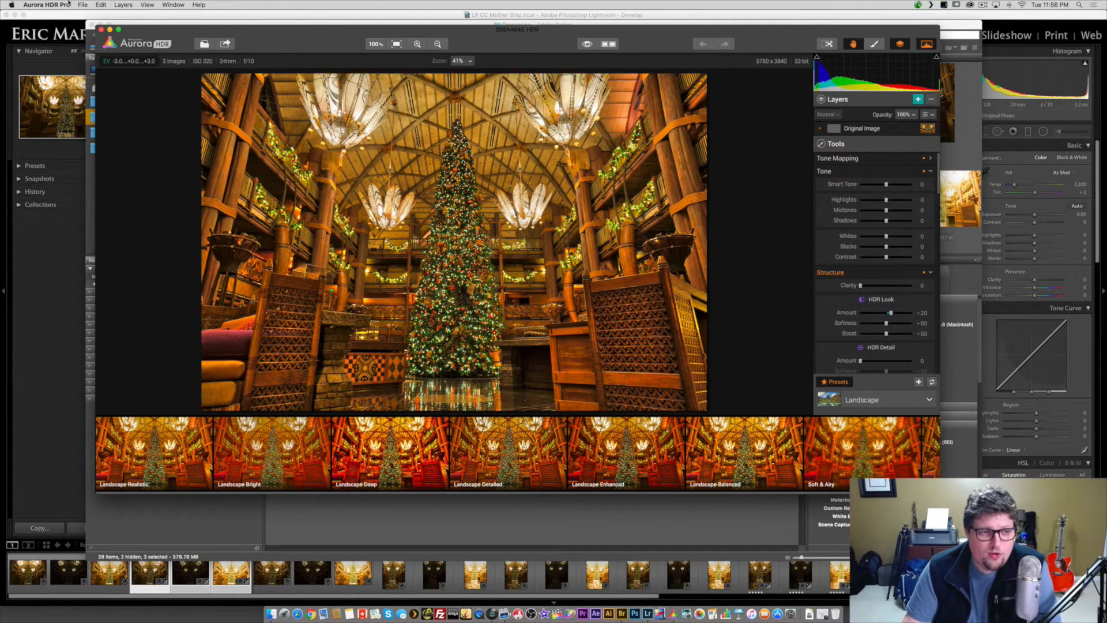
left_click(49, 5)
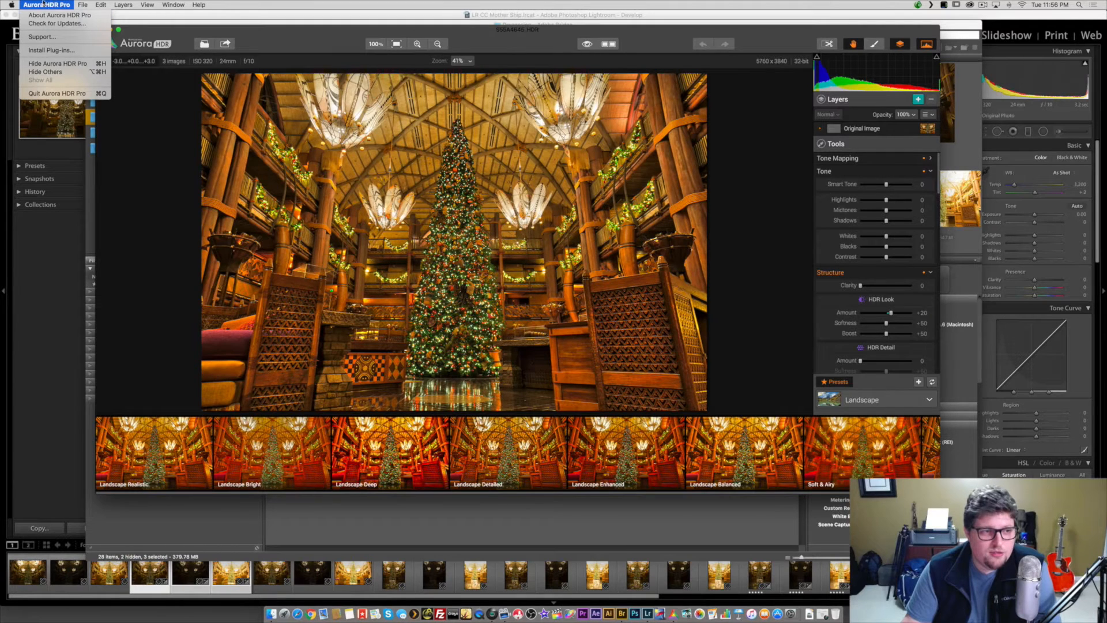
left_click(53, 24)
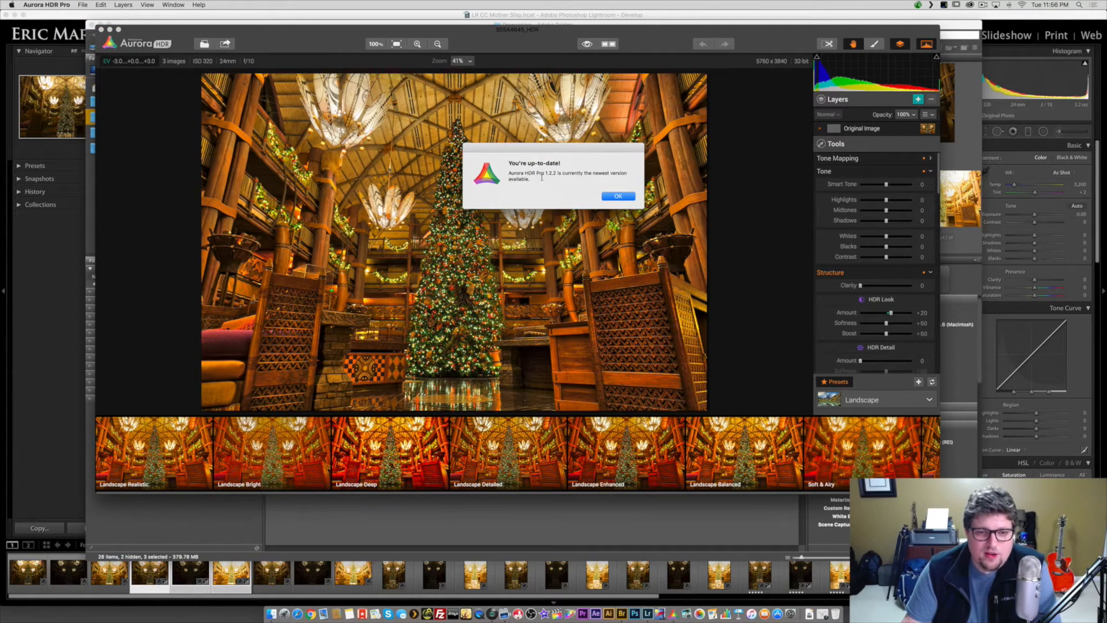
left_click(616, 196)
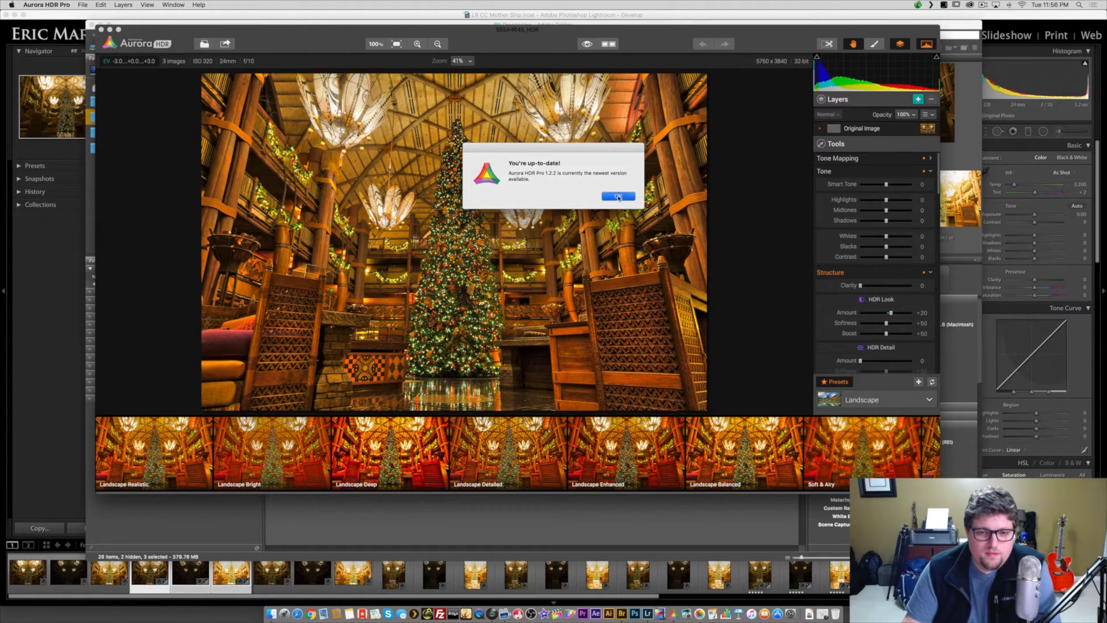
- Enlarge the Aurora HDR Pro window so that it fills the screen
left_click_drag(532, 49, 443, 34)
left_click_drag(851, 479, 1097, 604)
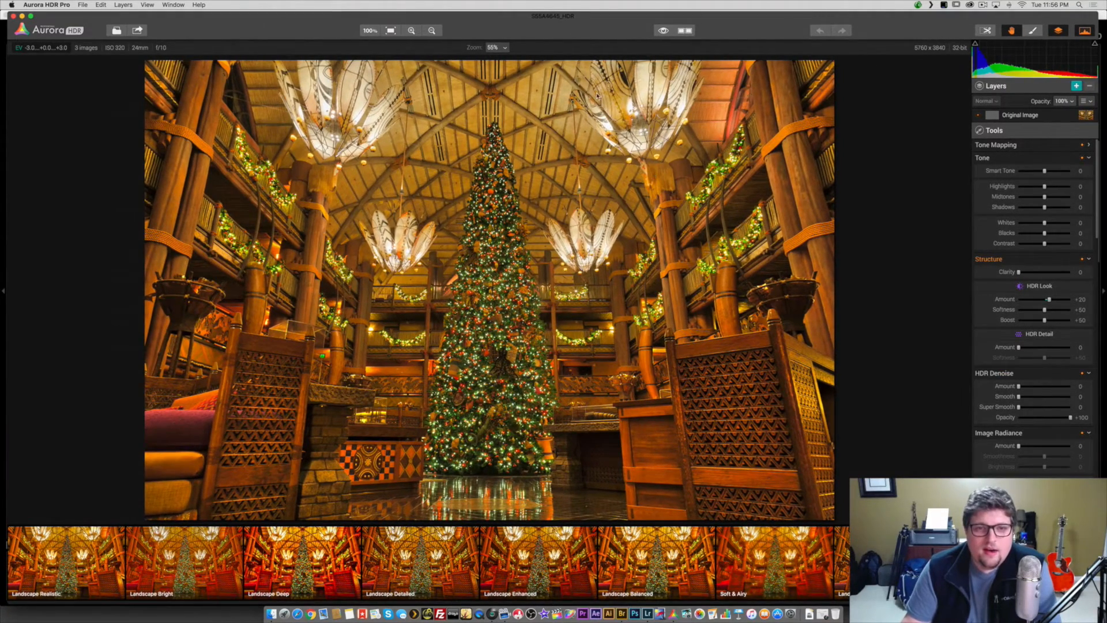
left_click_drag(570, 33, 565, 31)
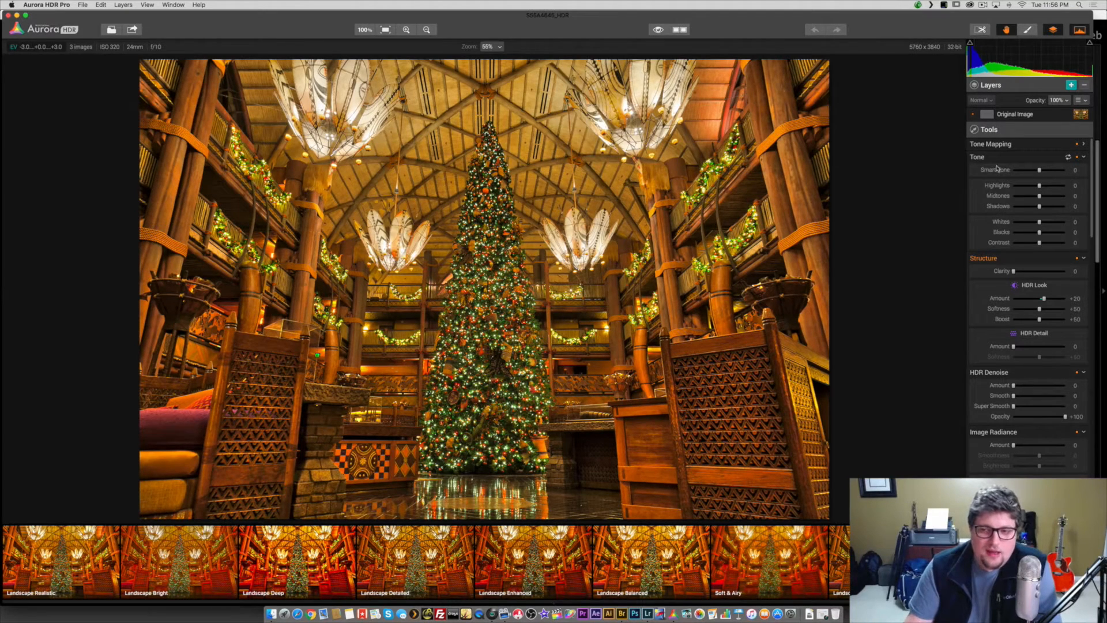
- Look over the adjustment tools, try the Landscape Bright preset, and apply the Landscape Detailed preset instead
scroll(993, 200, "down", 3)
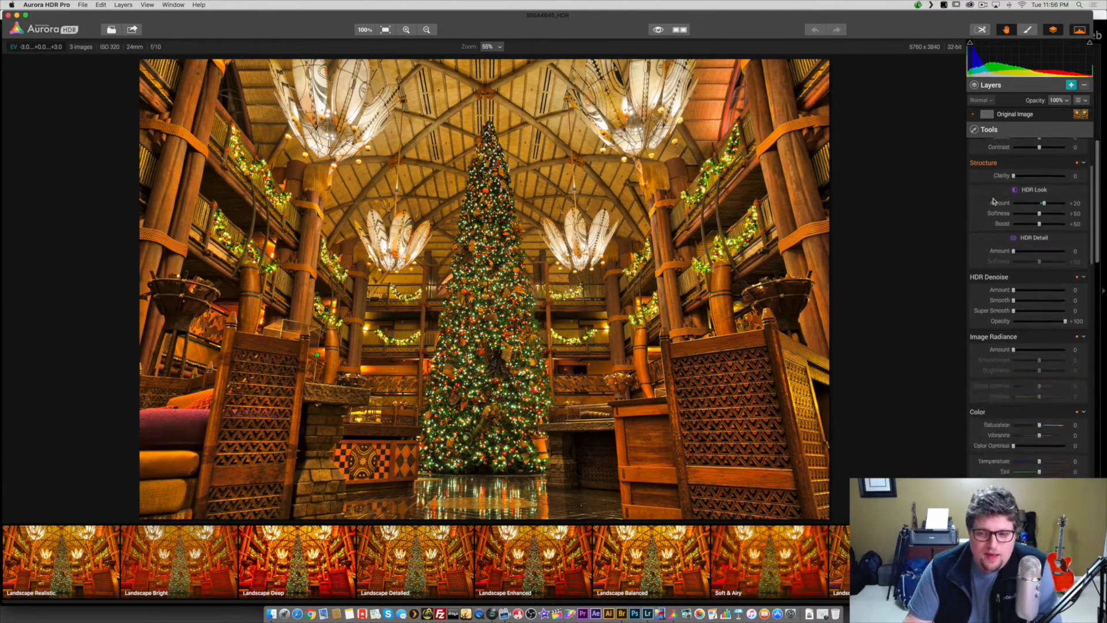
scroll(993, 200, "up", 3)
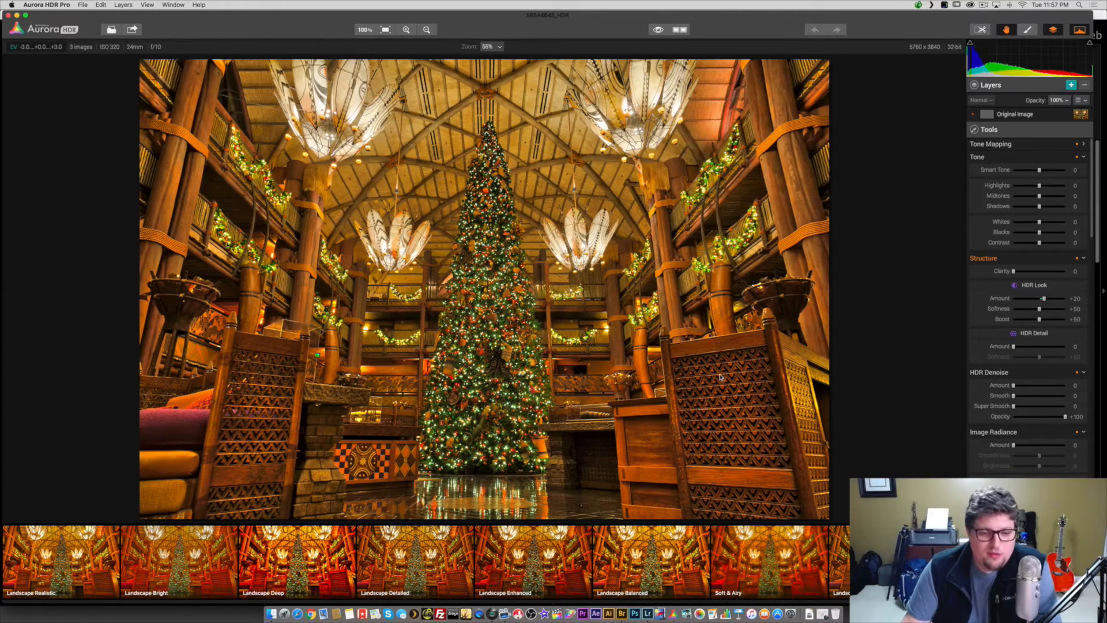
left_click(191, 572)
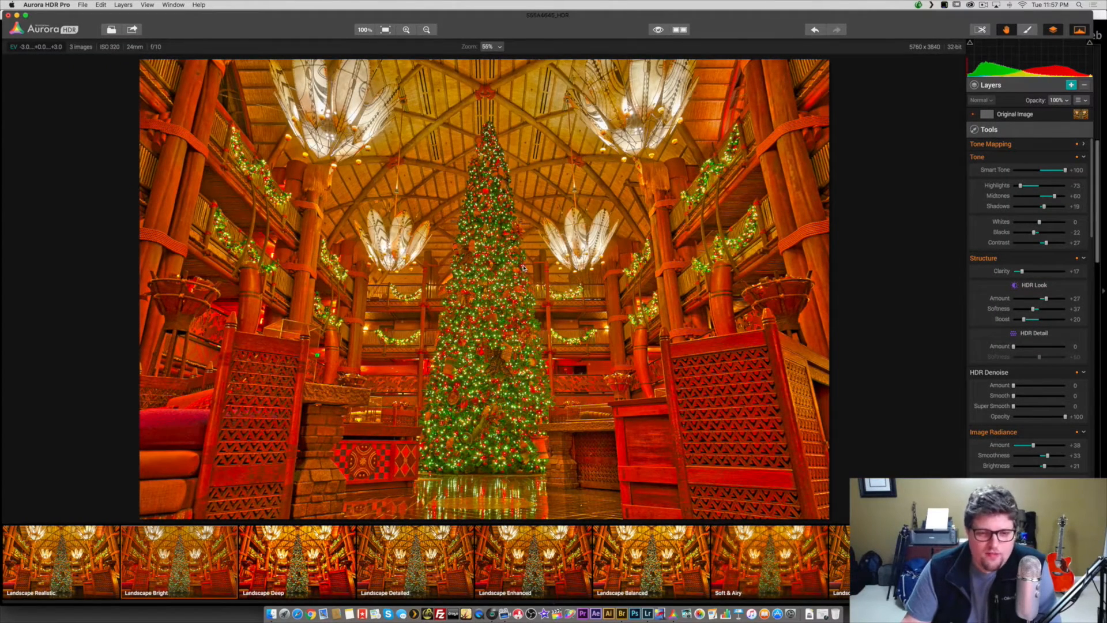
left_click(414, 541)
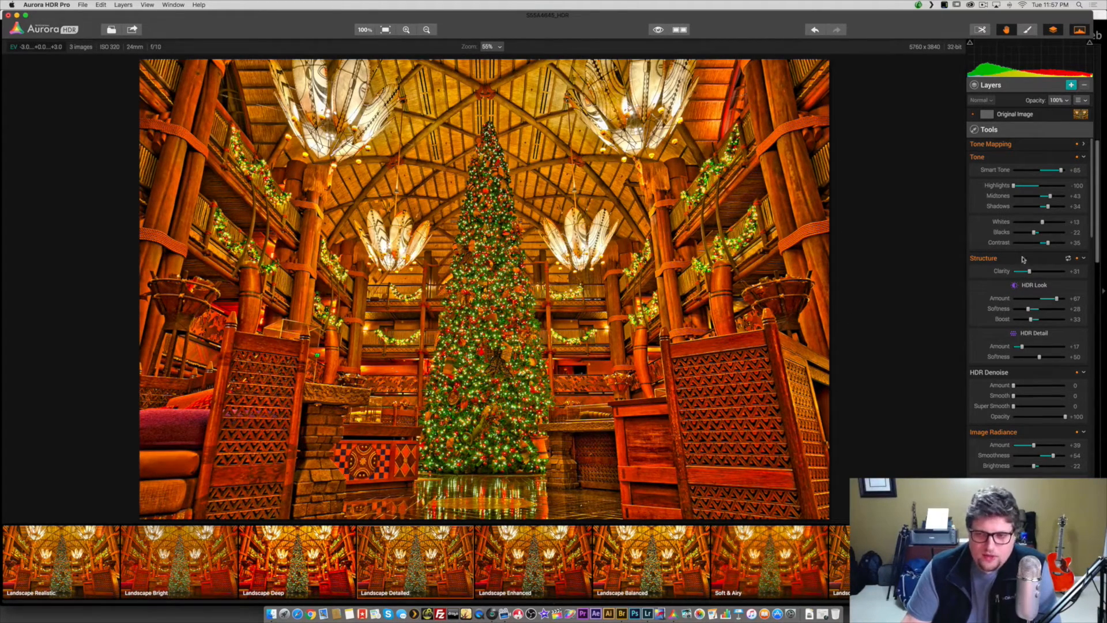
- Lower the Smart Tone setting to -27
left_click_drag(1060, 170, 1039, 171)
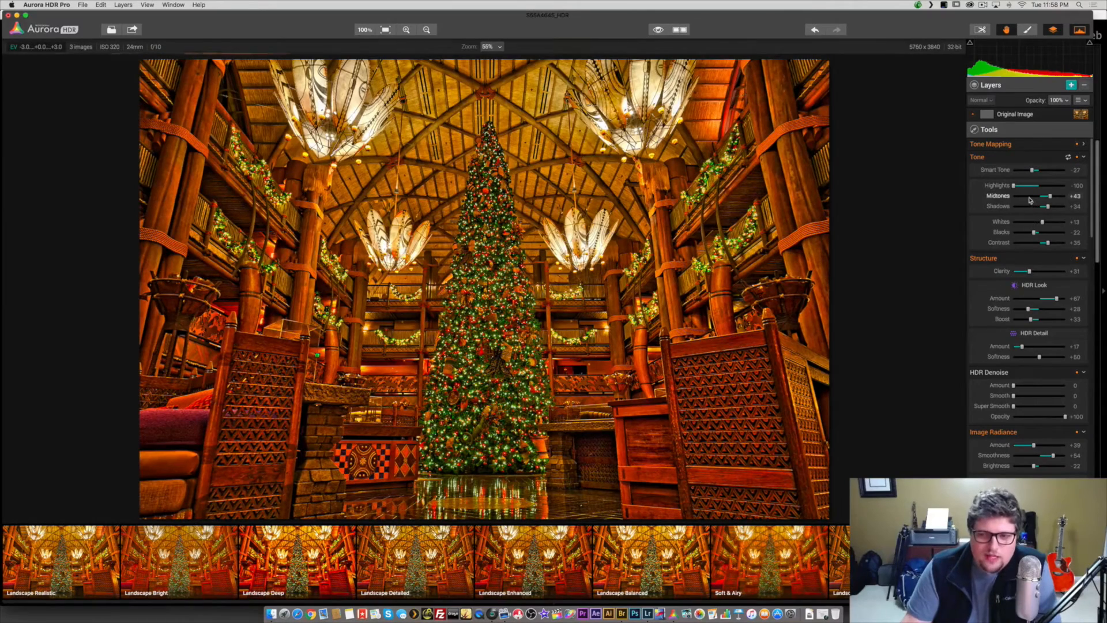
- Raise the Whites setting to +40 and inspect the tree and chandeliers up close before returning to the whole photo
left_click_drag(1043, 224, 1049, 225)
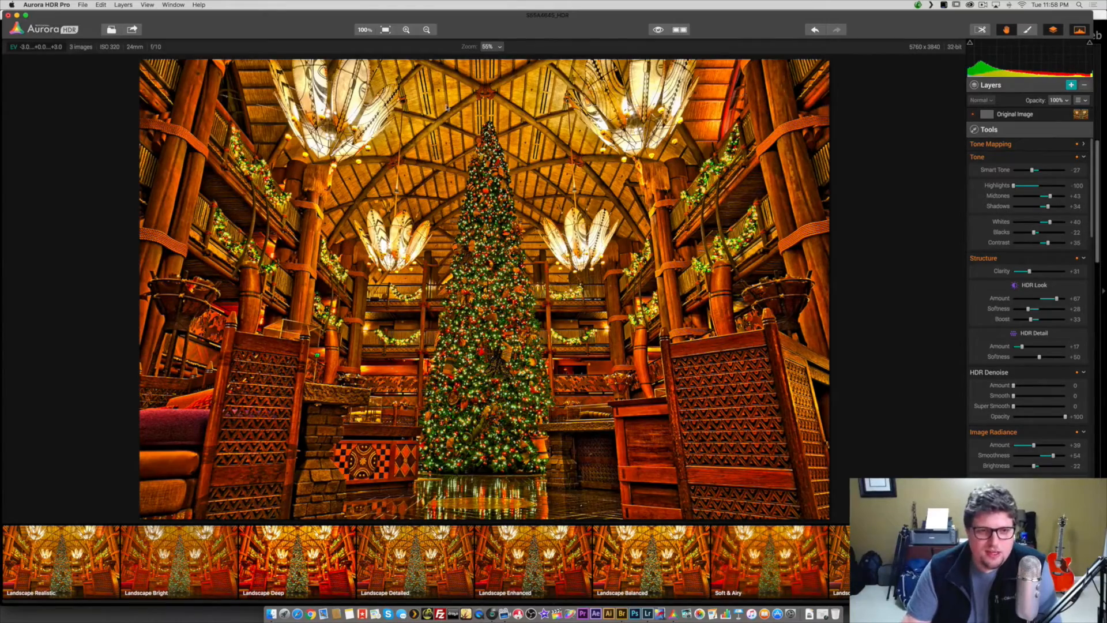
left_click(407, 30)
left_click(407, 30)
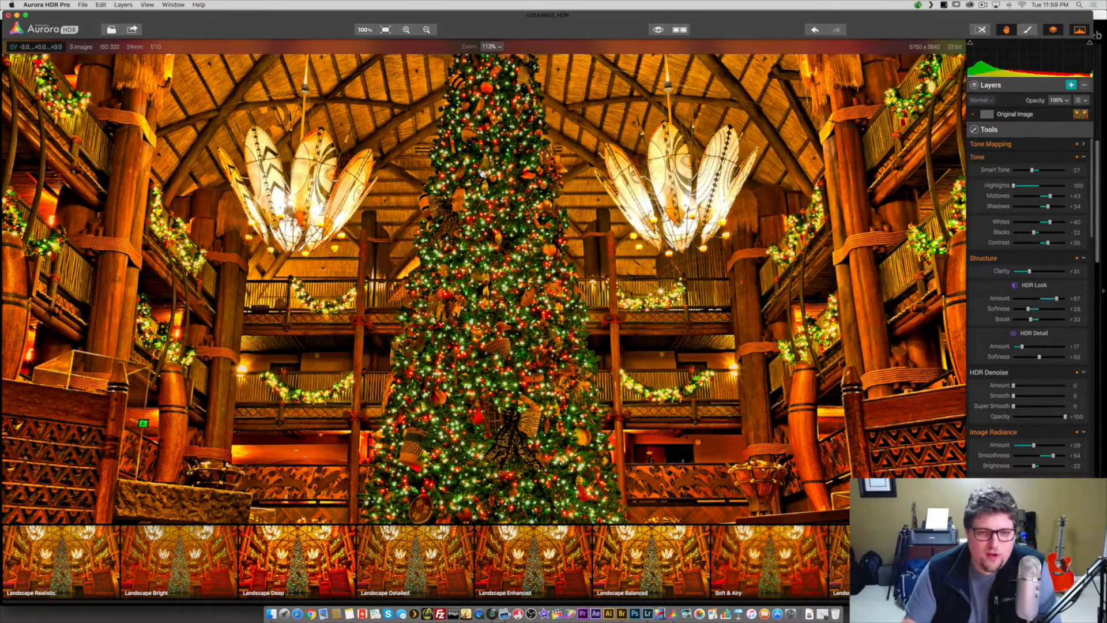
left_click(406, 30)
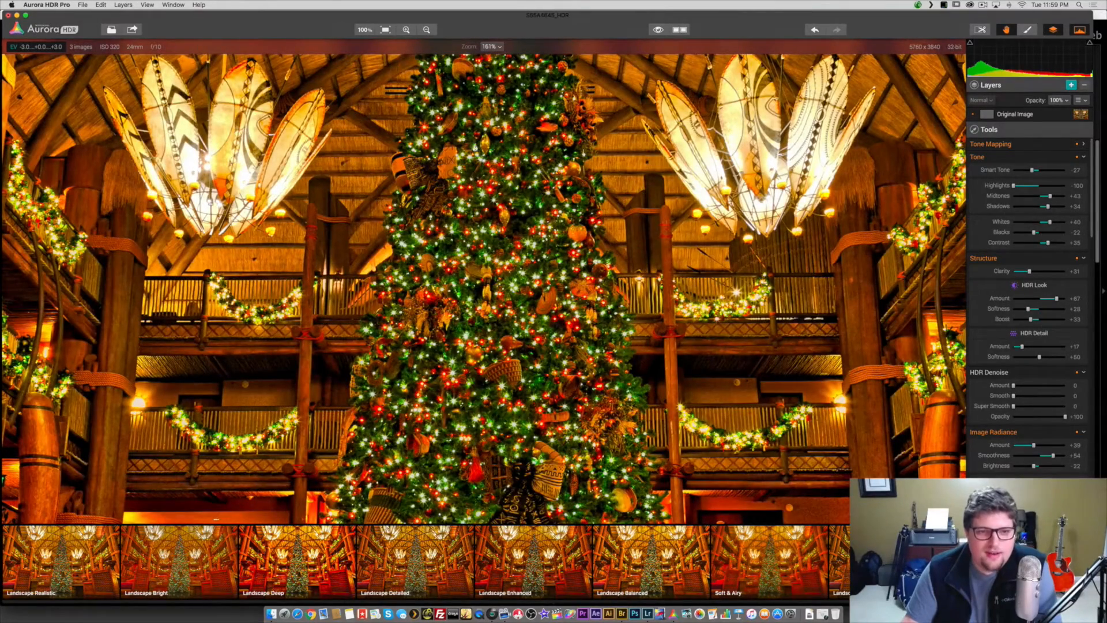
left_click(427, 30)
left_click(427, 30)
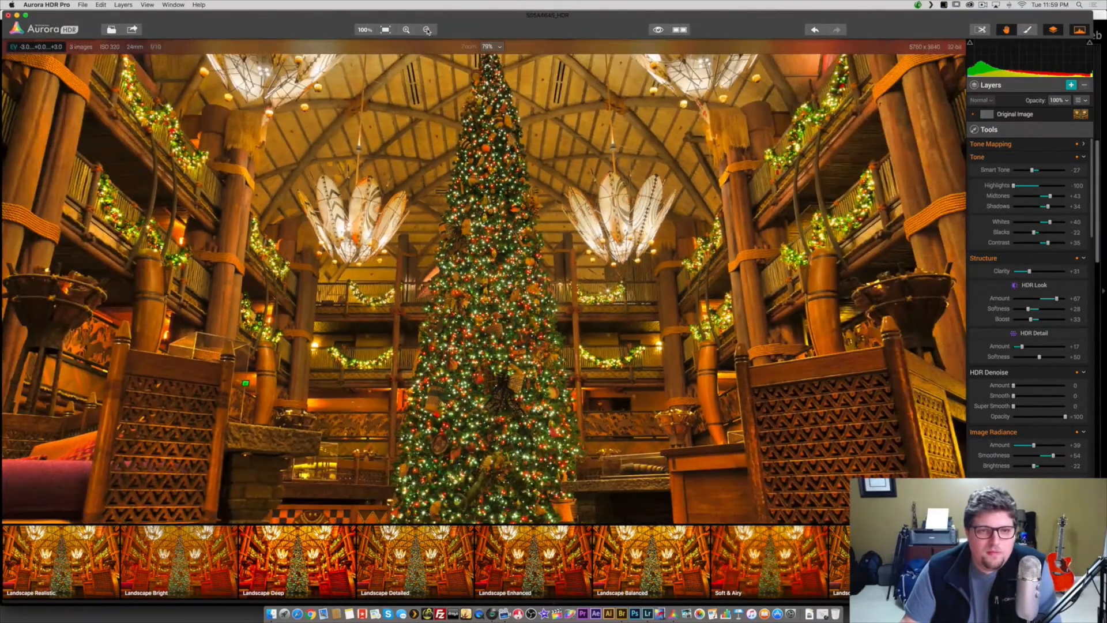
left_click(427, 30)
left_click(426, 30)
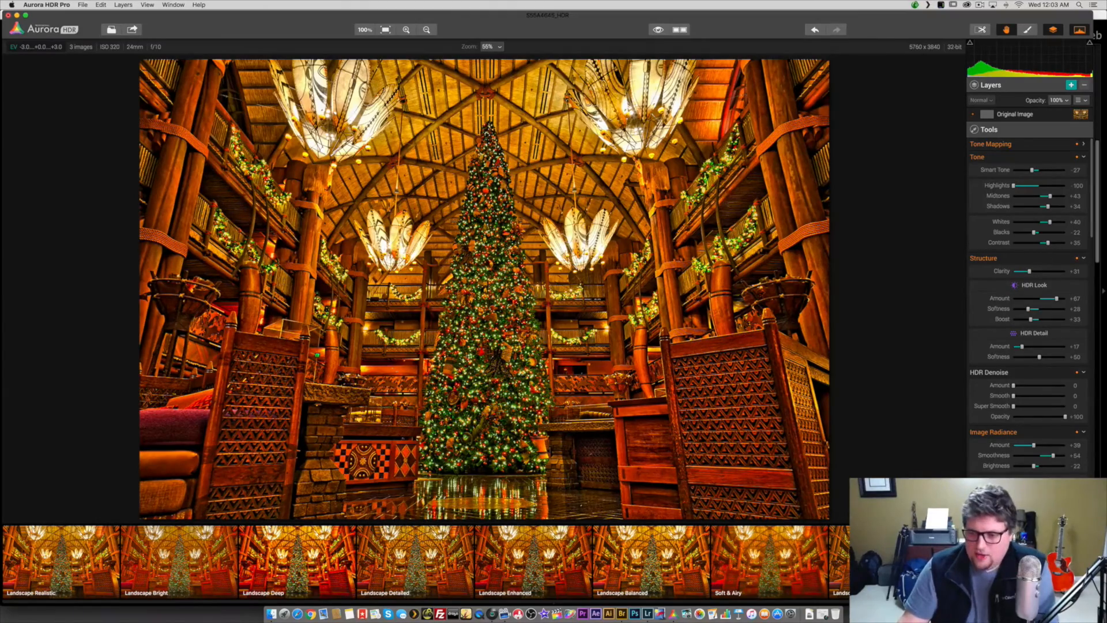
- Shrink the Aurora HDR Pro window and place it over the Bridge window
left_click_drag(1090, 601, 464, 275)
left_click_drag(398, 296, 383, 318)
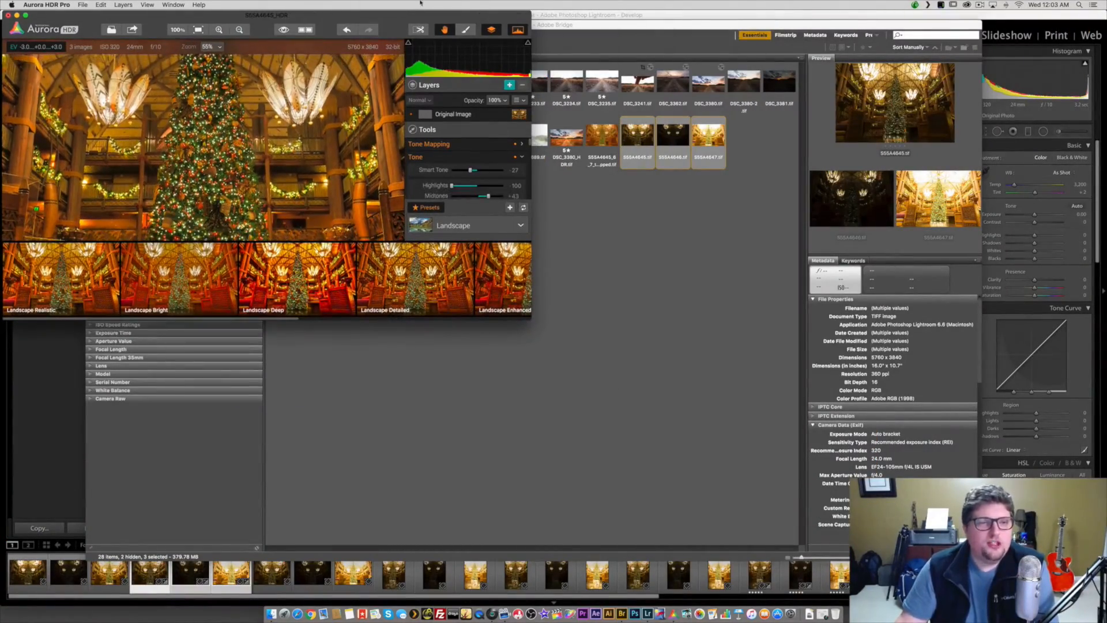
left_click_drag(399, 29, 638, 76)
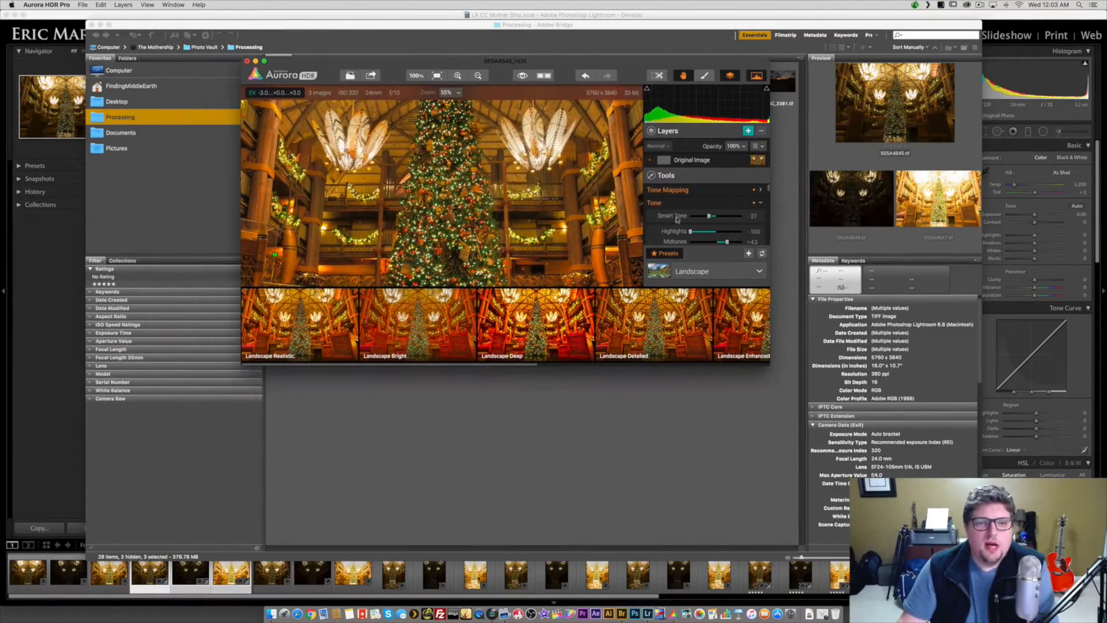
left_click_drag(771, 364, 758, 336)
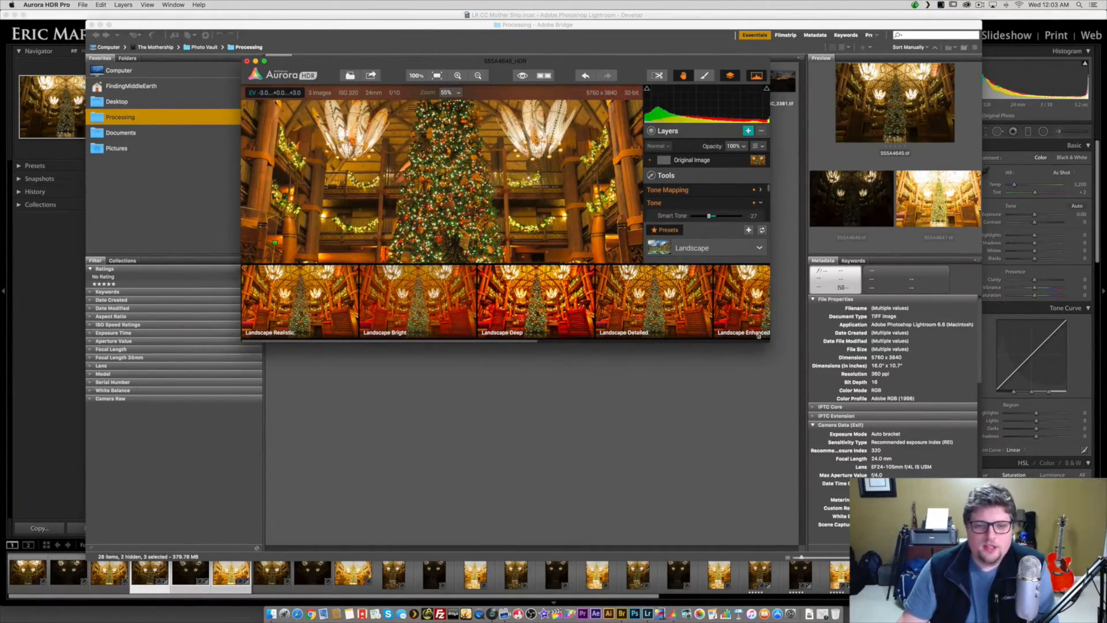
- Examine the tone-mapped photo from the ceiling to the floor, and view the tree and chandeliers at 113%
scroll(489, 173, "up", 4)
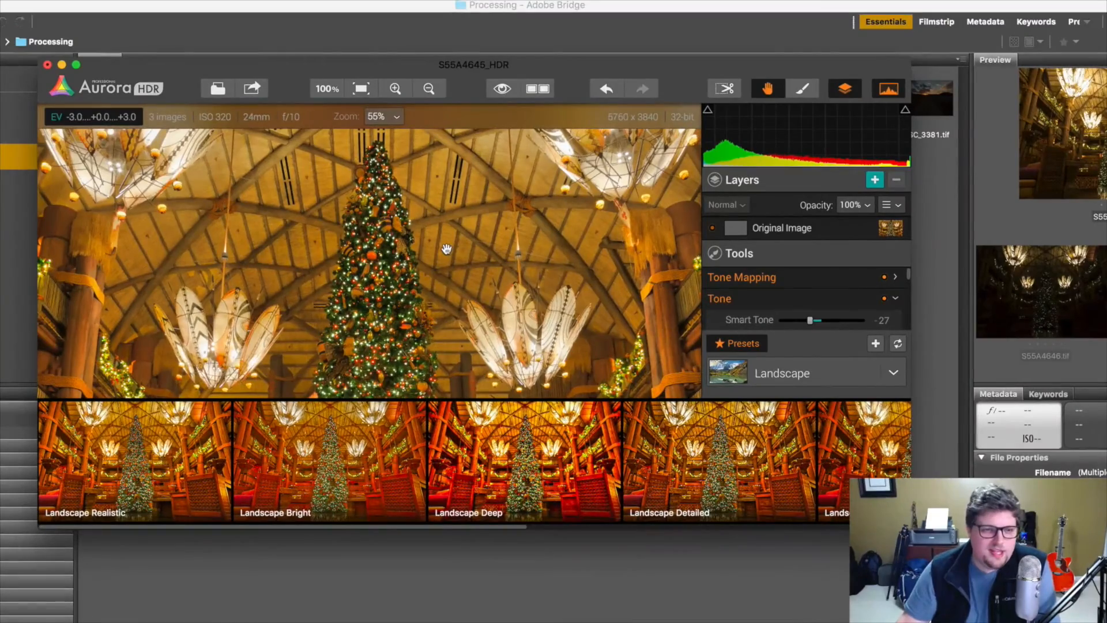
scroll(450, 254, "down", 5)
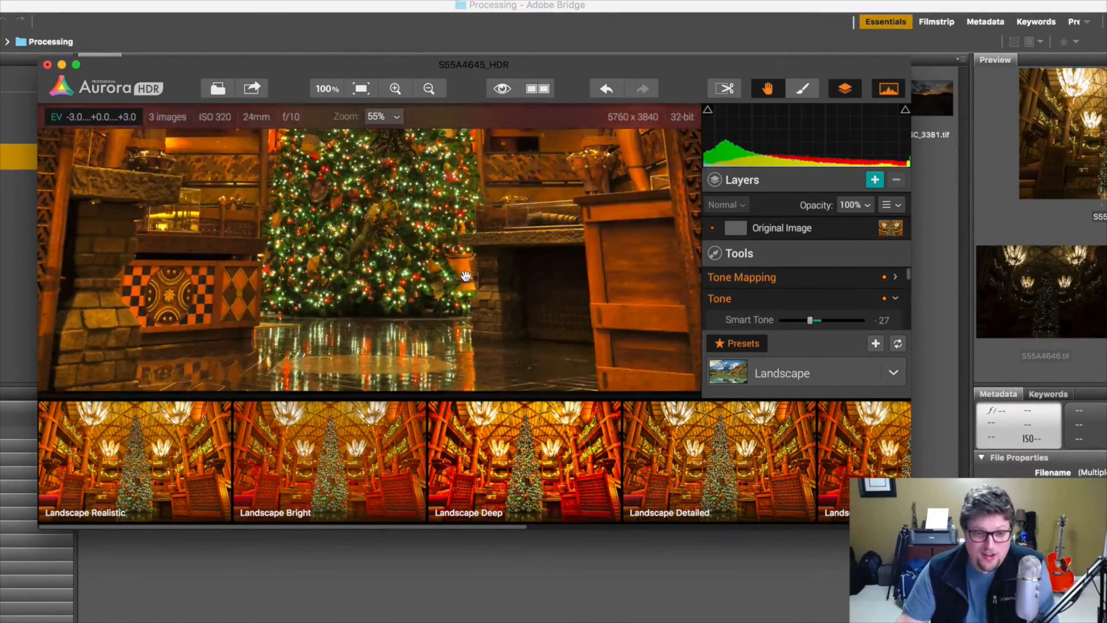
scroll(464, 274, "up", 10)
scroll(465, 276, "down", 10)
scroll(465, 276, "up", 10)
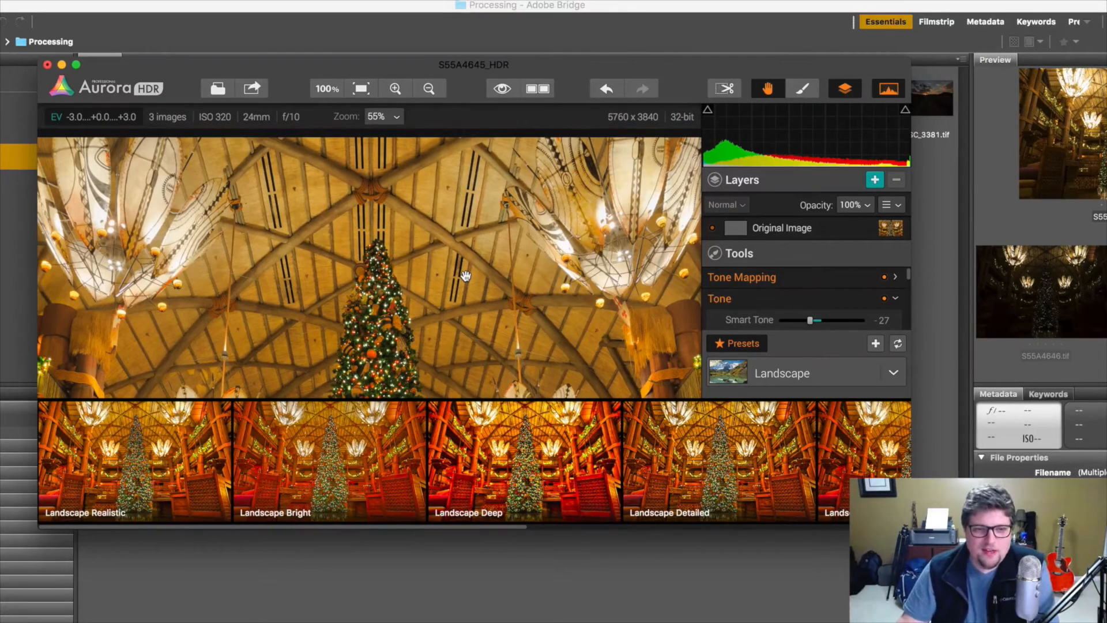
scroll(465, 277, "down", 3)
scroll(465, 276, "down", 3)
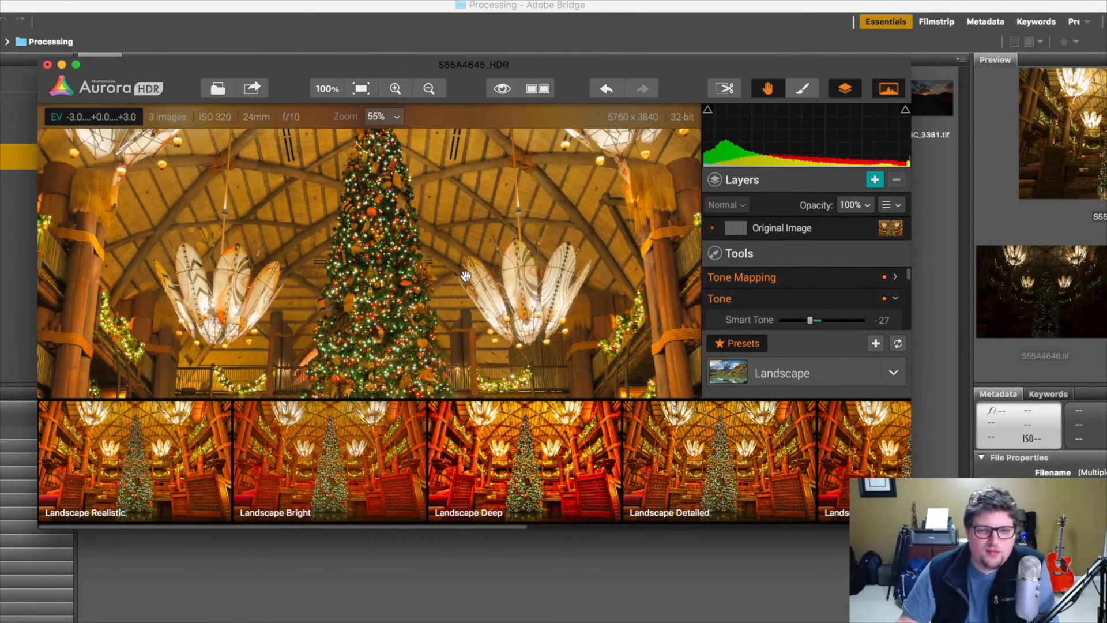
scroll(465, 276, "up", 4)
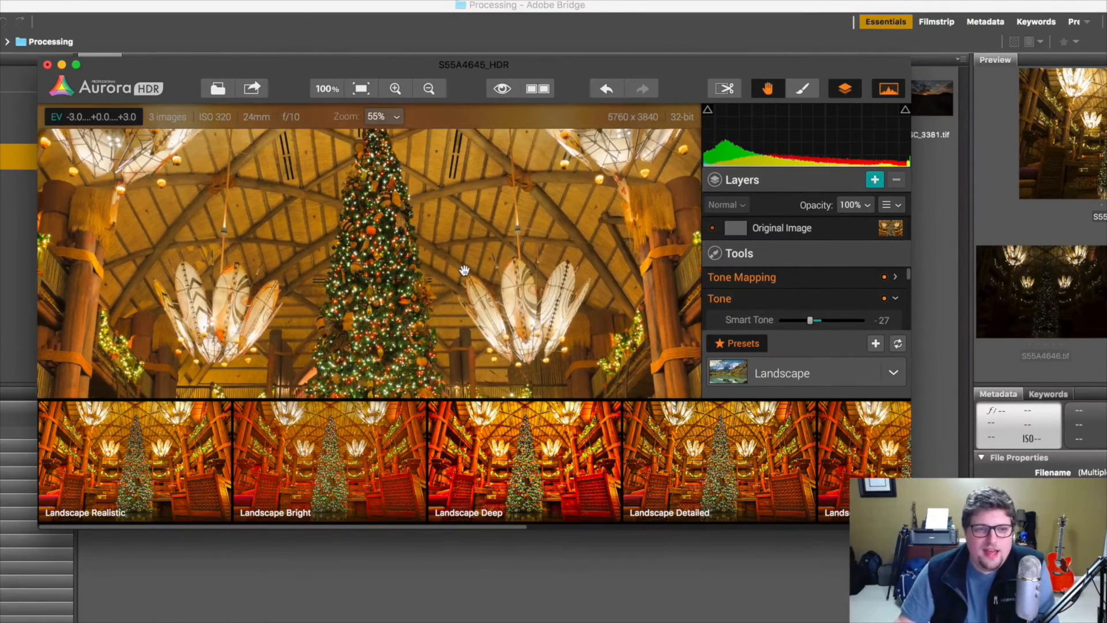
scroll(464, 271, "up", 4)
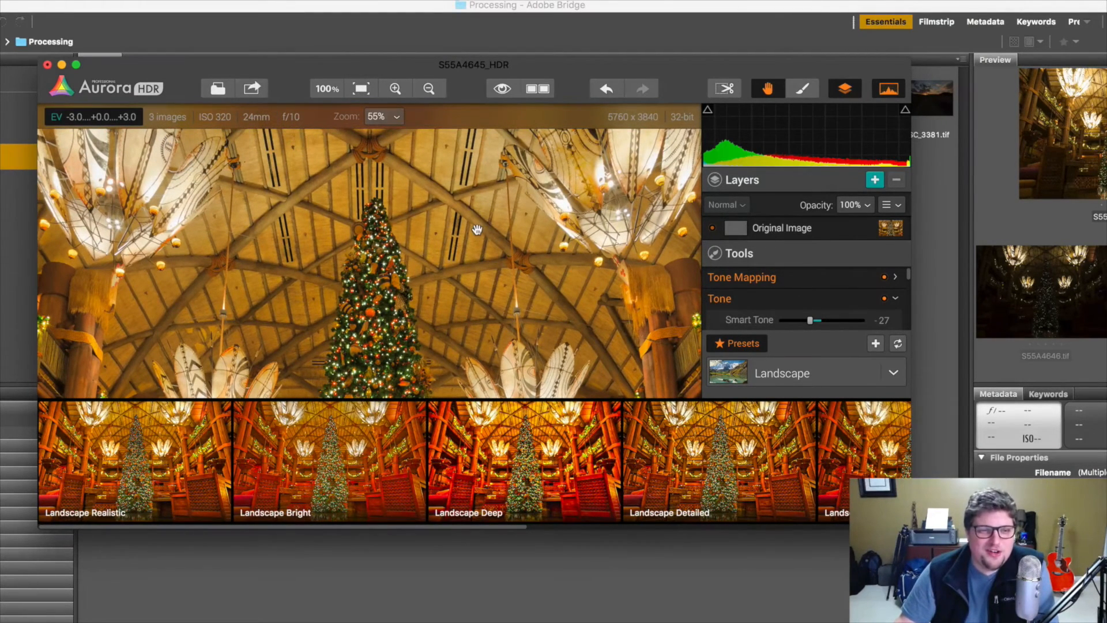
scroll(476, 229, "down", 7)
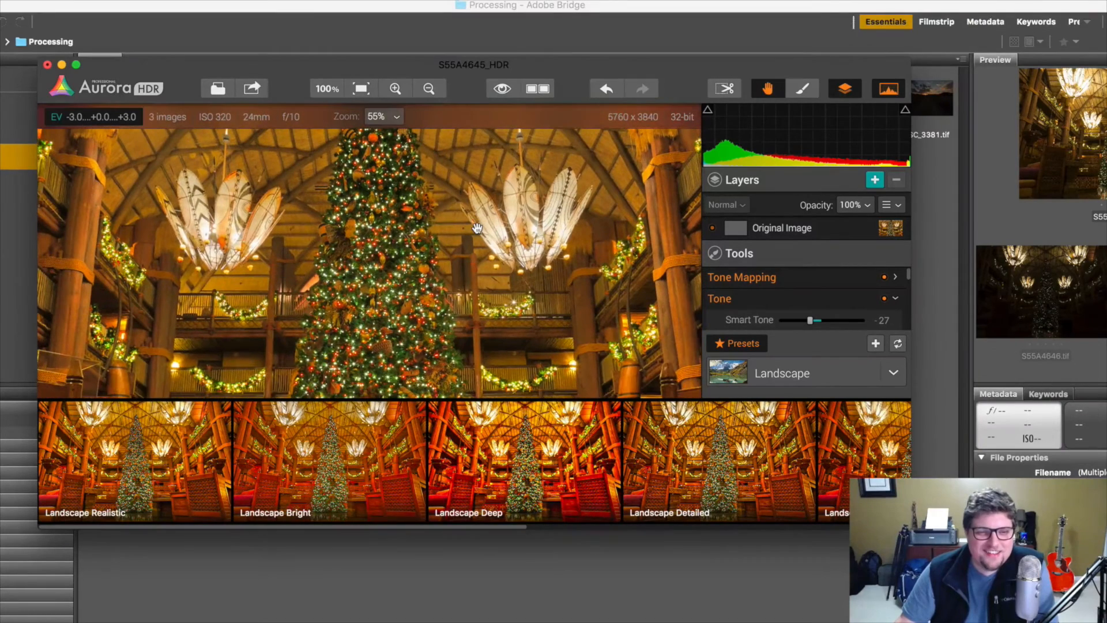
scroll(476, 229, "up", 3)
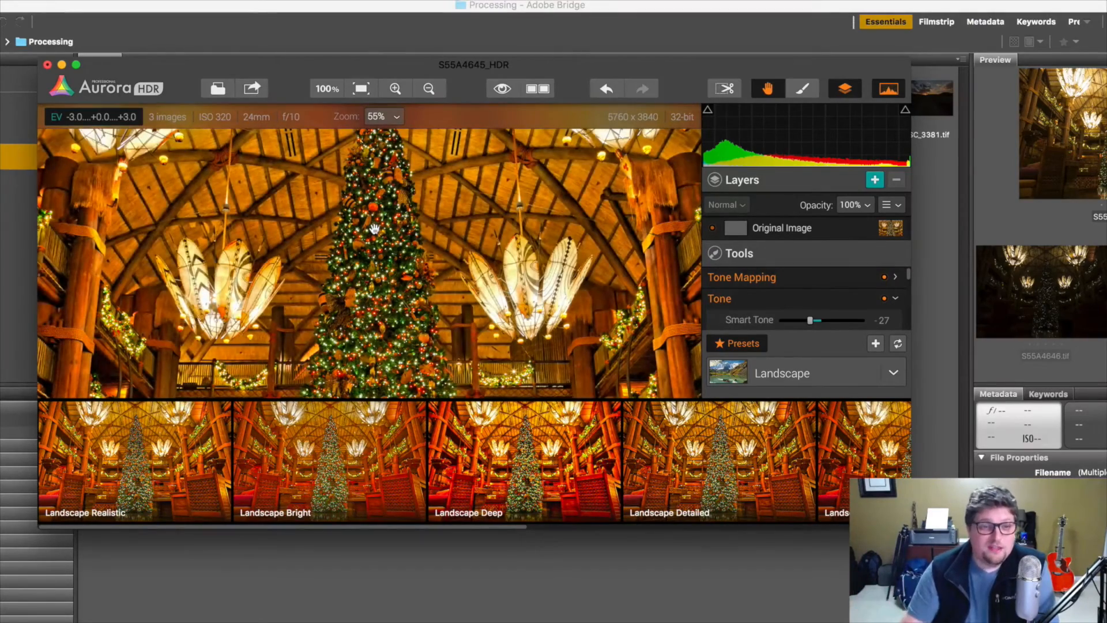
left_click(396, 88)
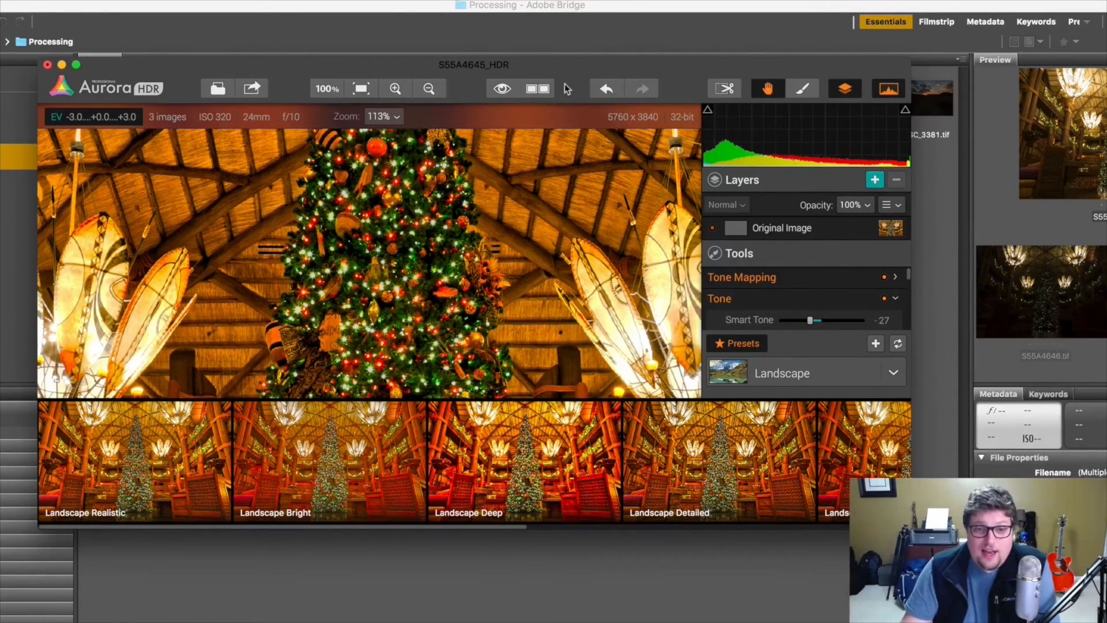
- Enlarge the Aurora HDR Pro window to fit more of the photo and Tone settings, and adjust its position slightly
left_click_drag(565, 87, 551, 87)
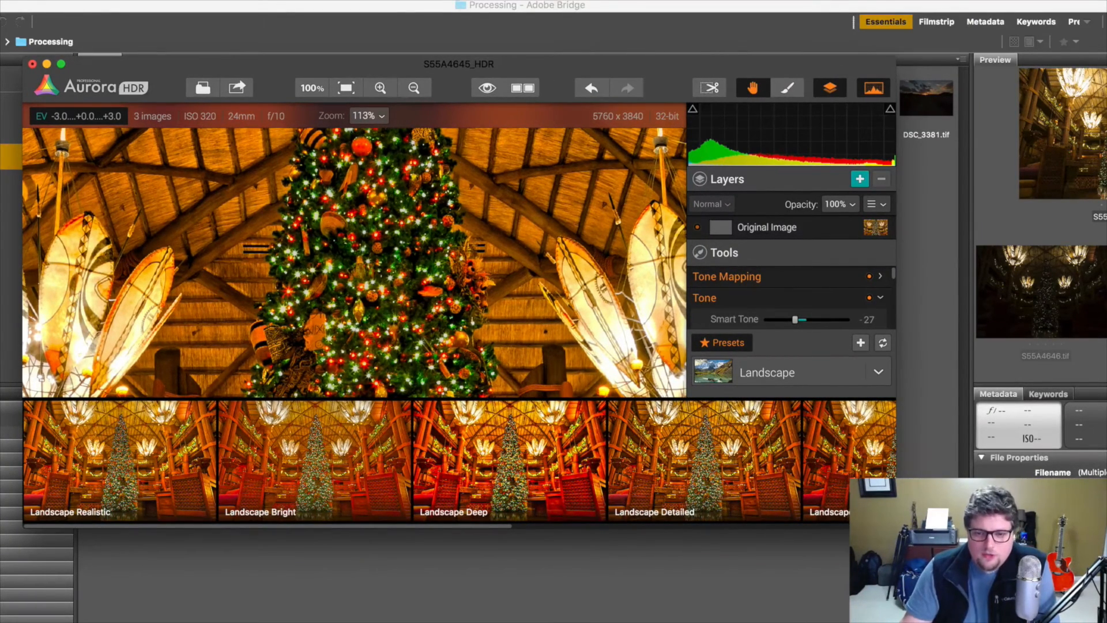
left_click_drag(894, 526, 1032, 622)
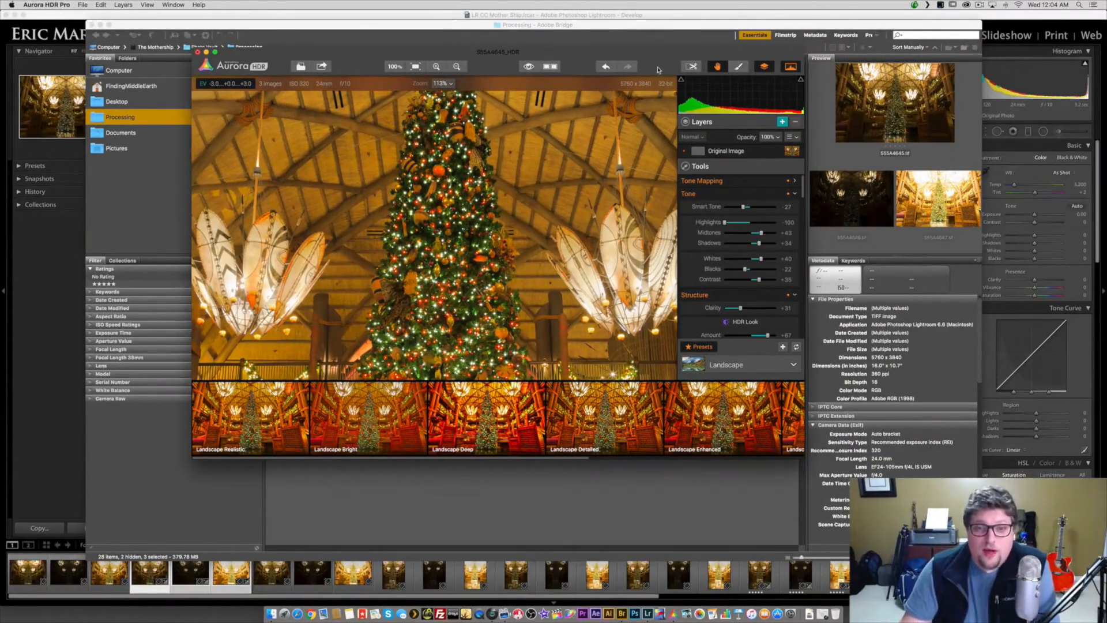
left_click_drag(658, 69, 654, 65)
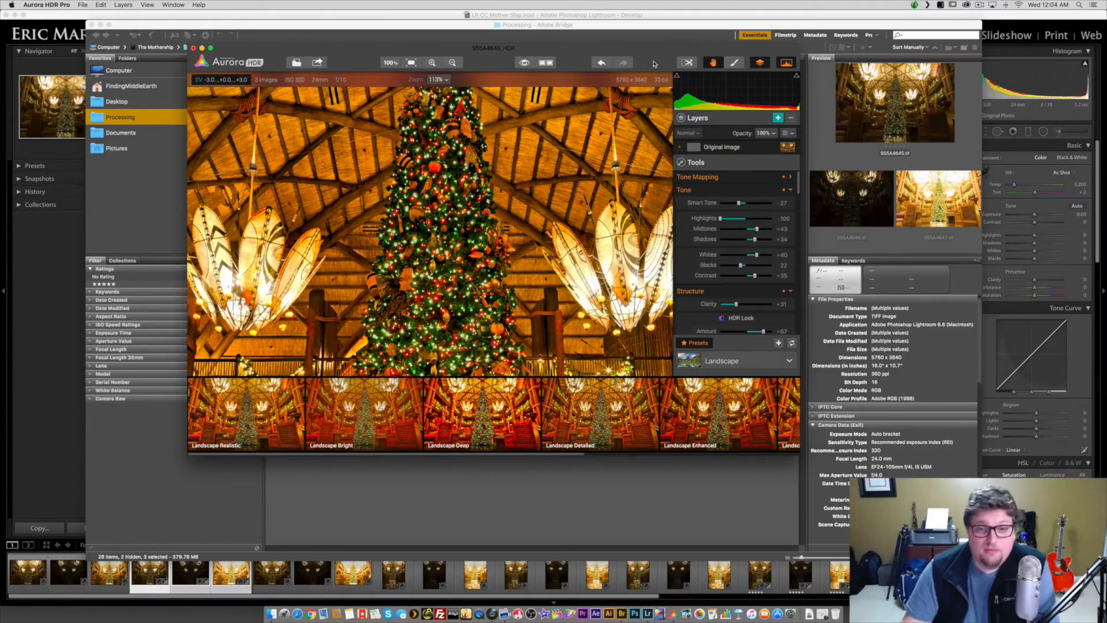
mouse_move(654, 64)
left_mouse_down()
mouse_move(655, 50)
mouse_move(656, 63)
left_mouse_up()
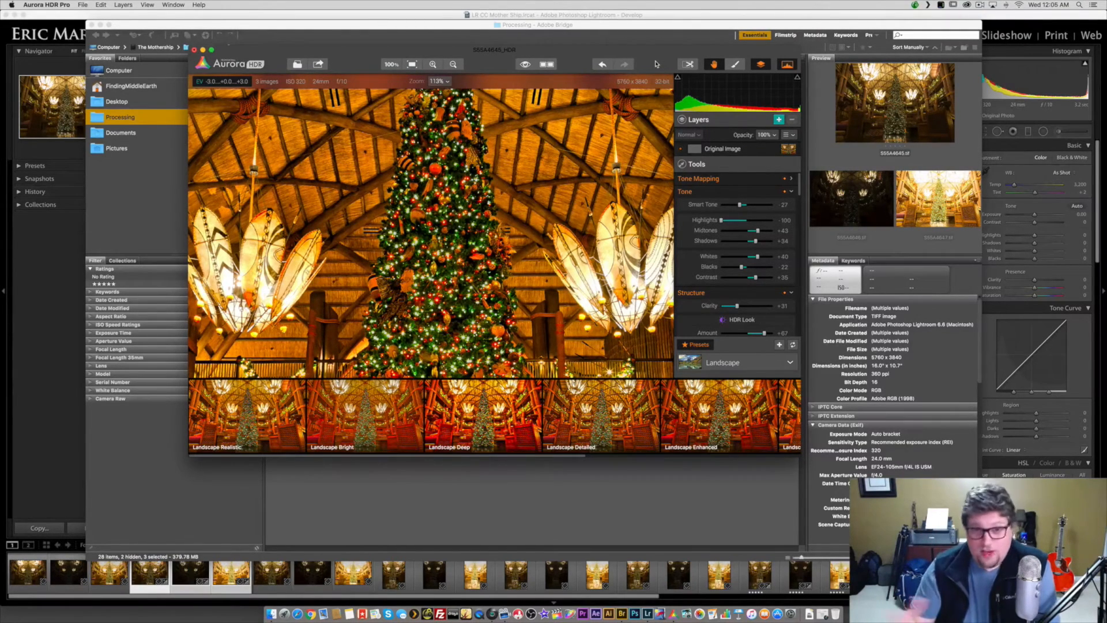
left_click_drag(657, 64, 662, 67)
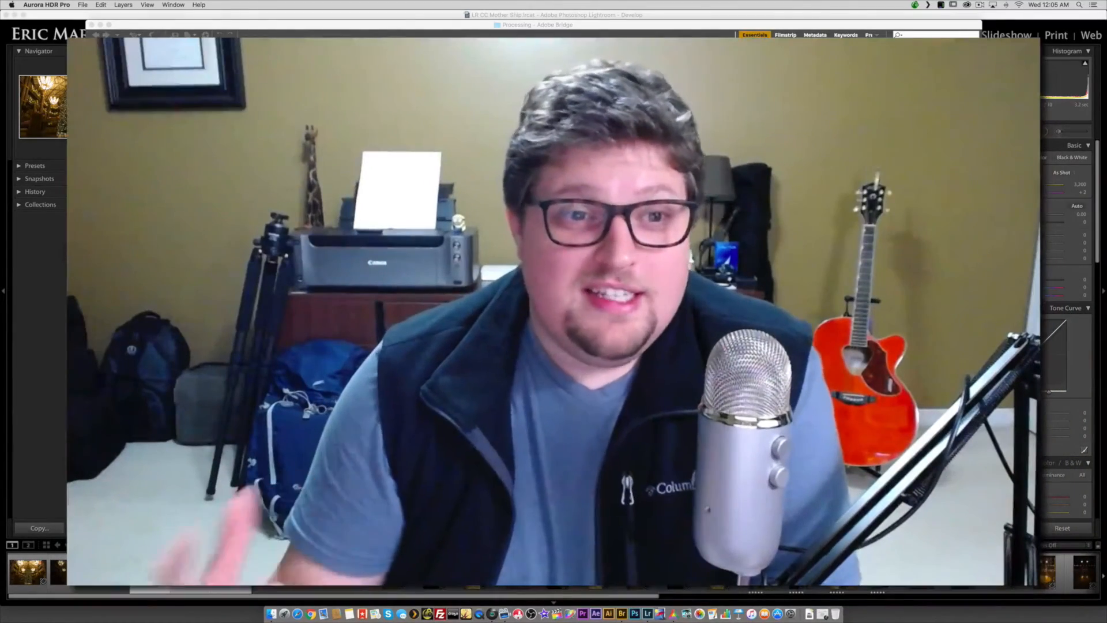